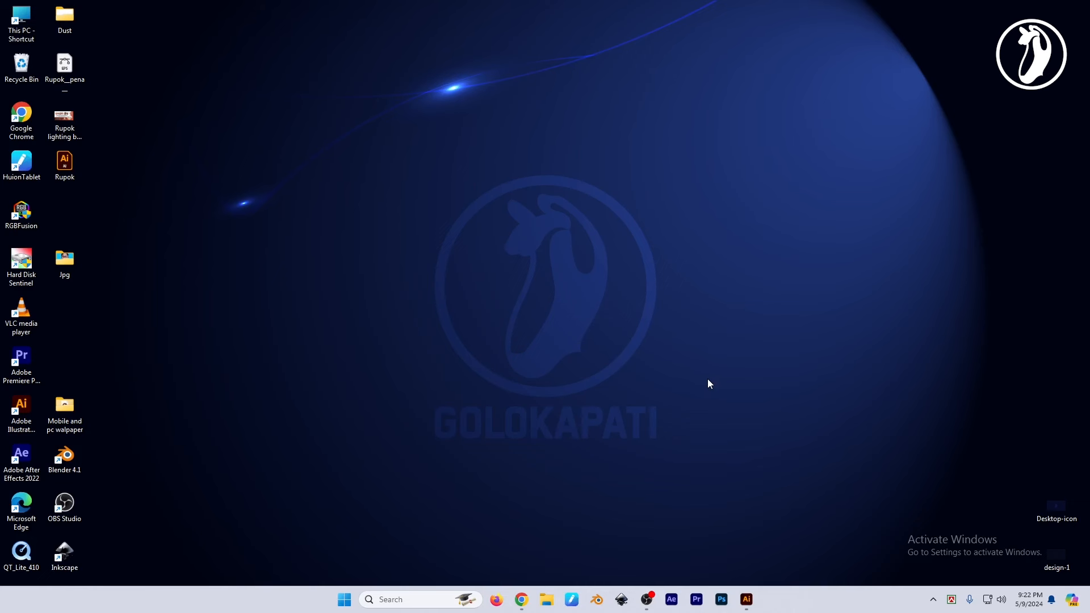
Switch to Illustrator and bring the blank artboard of Class Record.eps into view
left_click(748, 602)
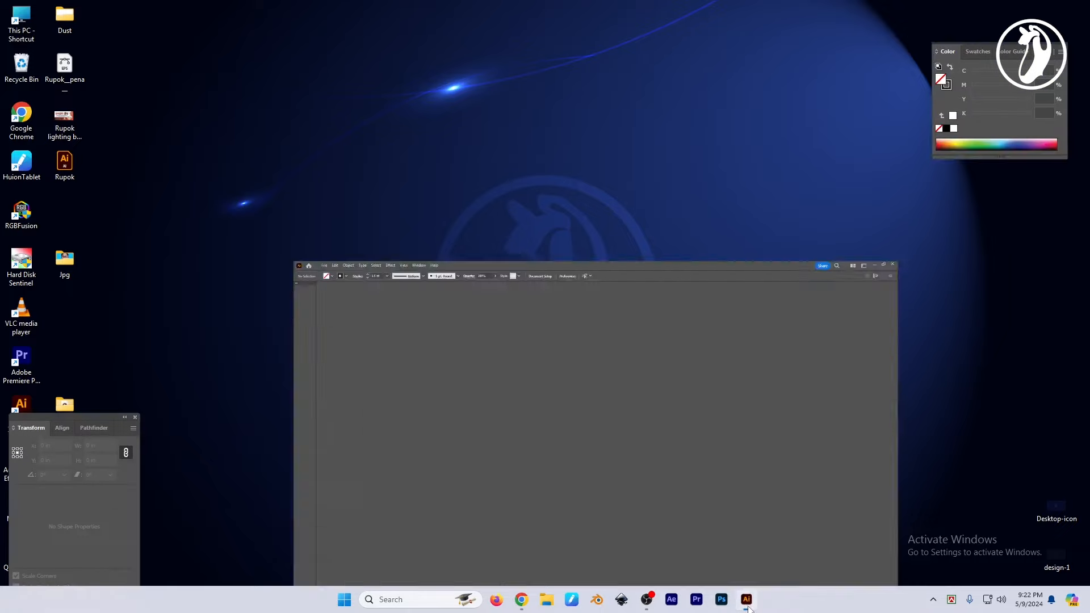
scroll(608, 443, "up", 3)
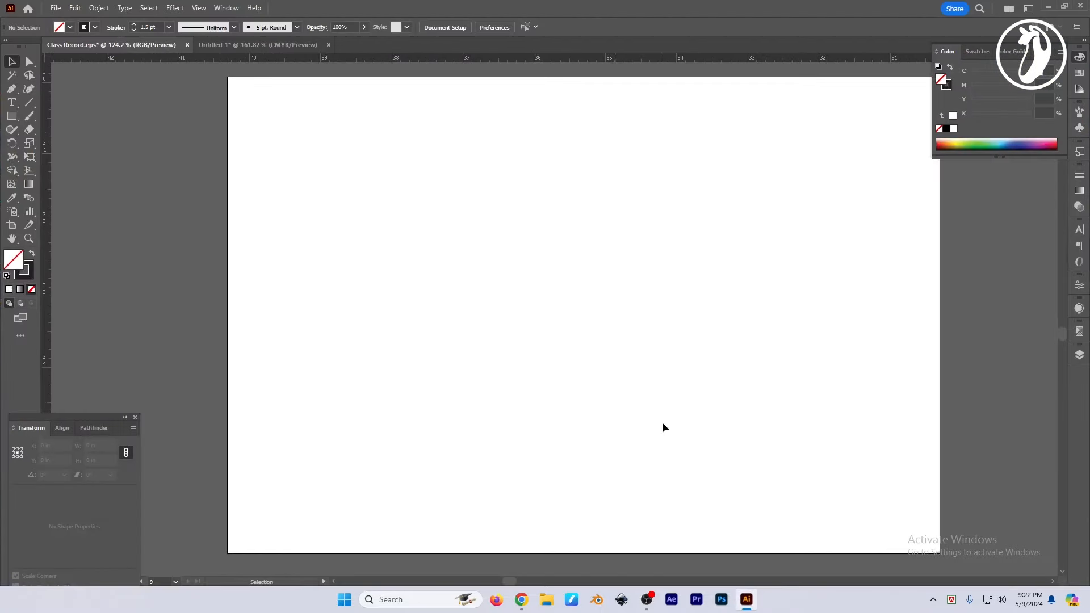
left_click(876, 217)
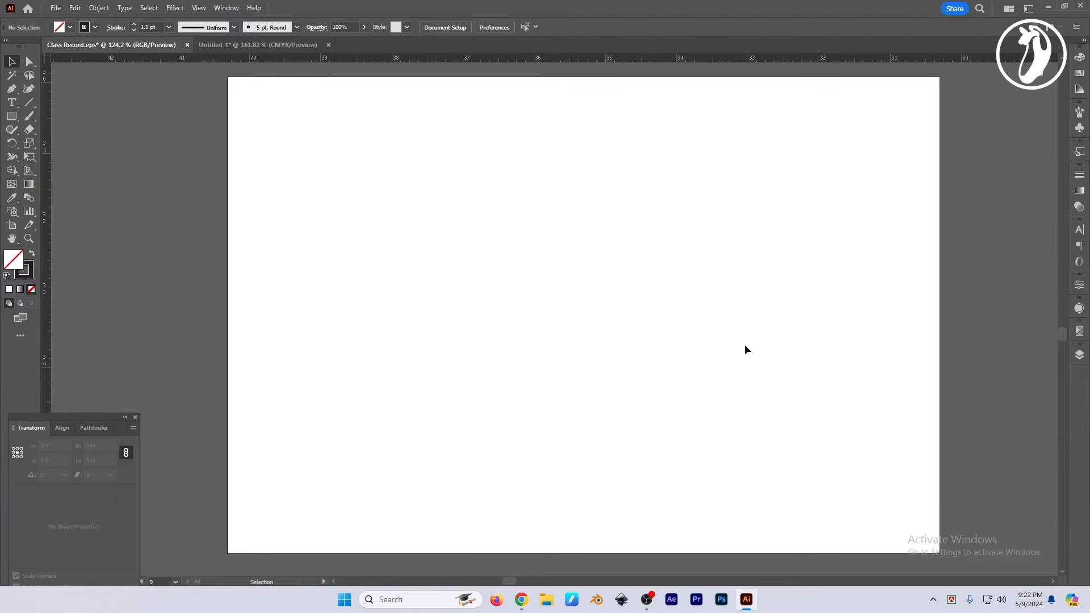
scroll(718, 349, "down", 1)
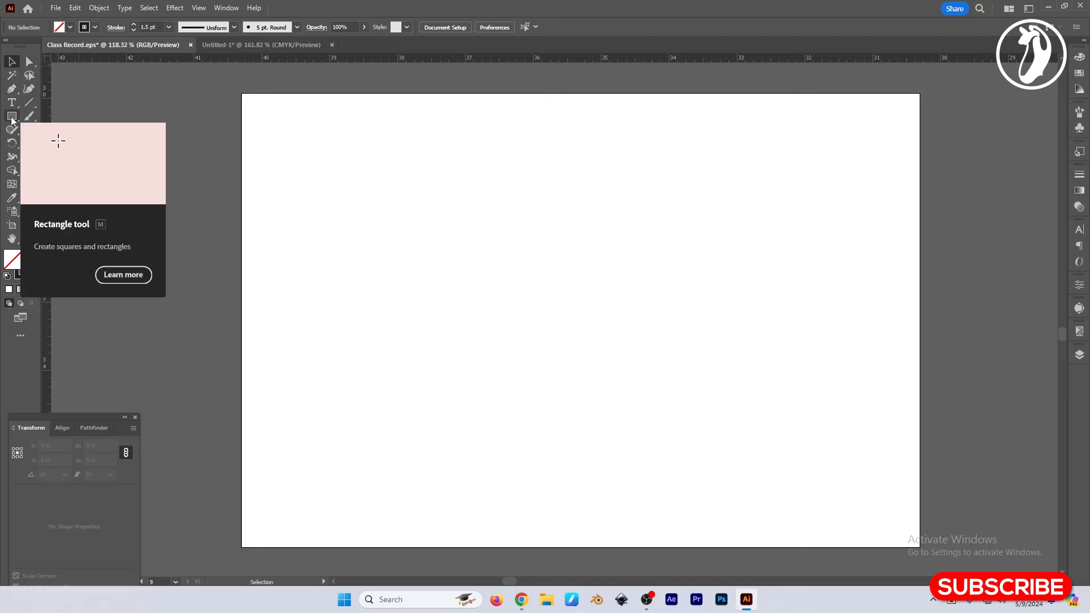
Detach the shape tool group as a floating panel, reposition it beside the toolbar, and close it
left_click(12, 117)
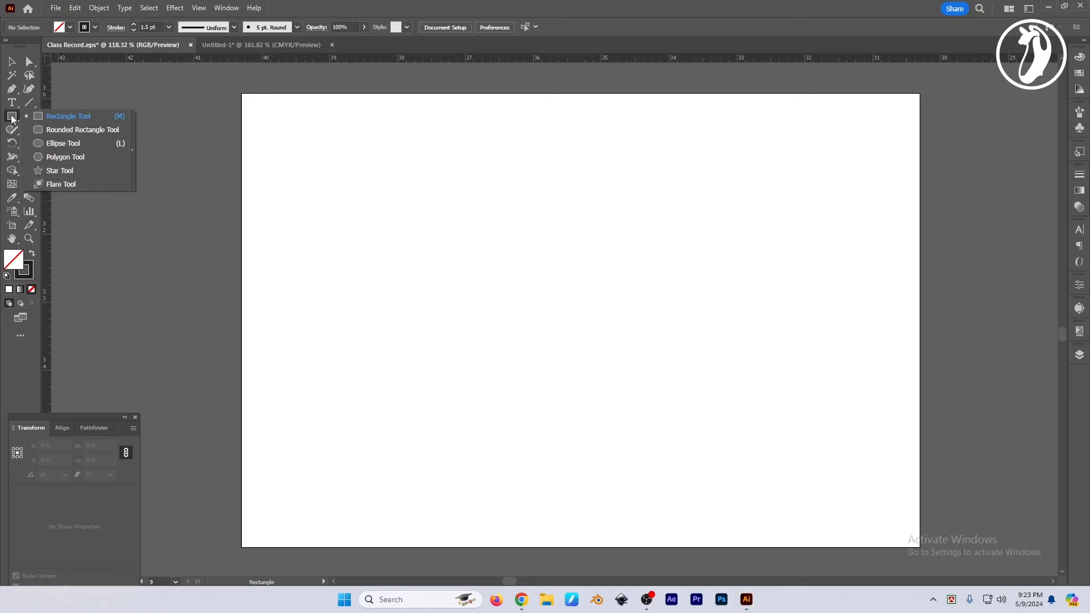
left_click(133, 153)
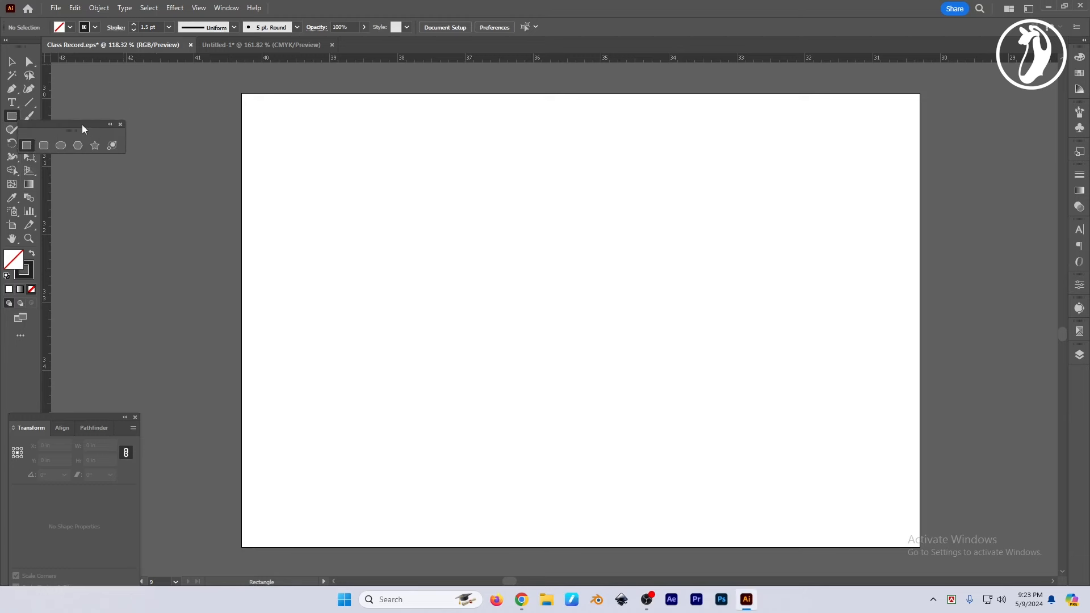
left_click_drag(83, 128, 124, 118)
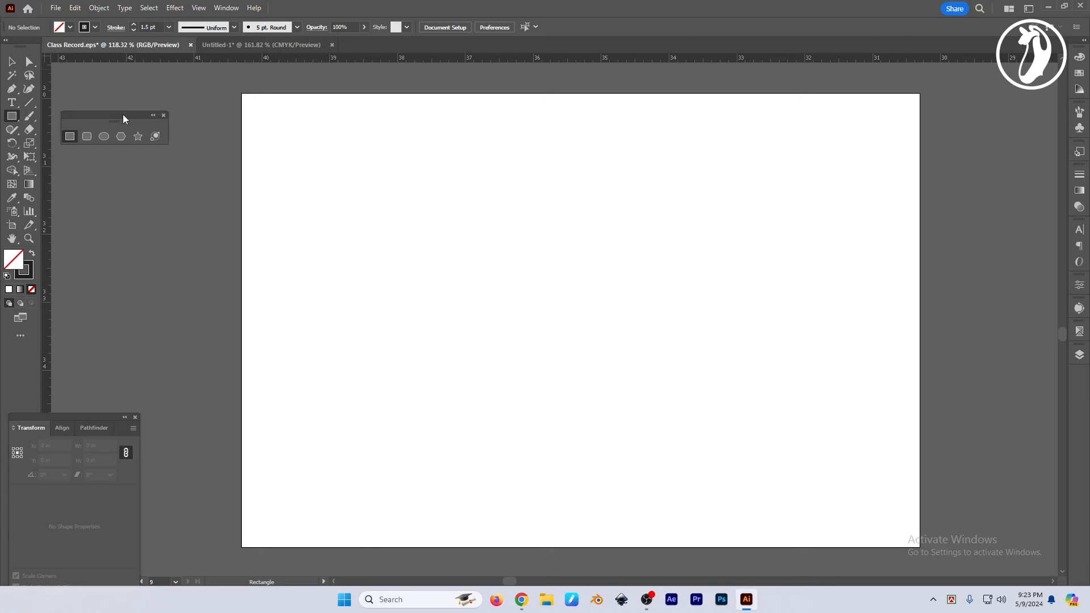
right_click(12, 115)
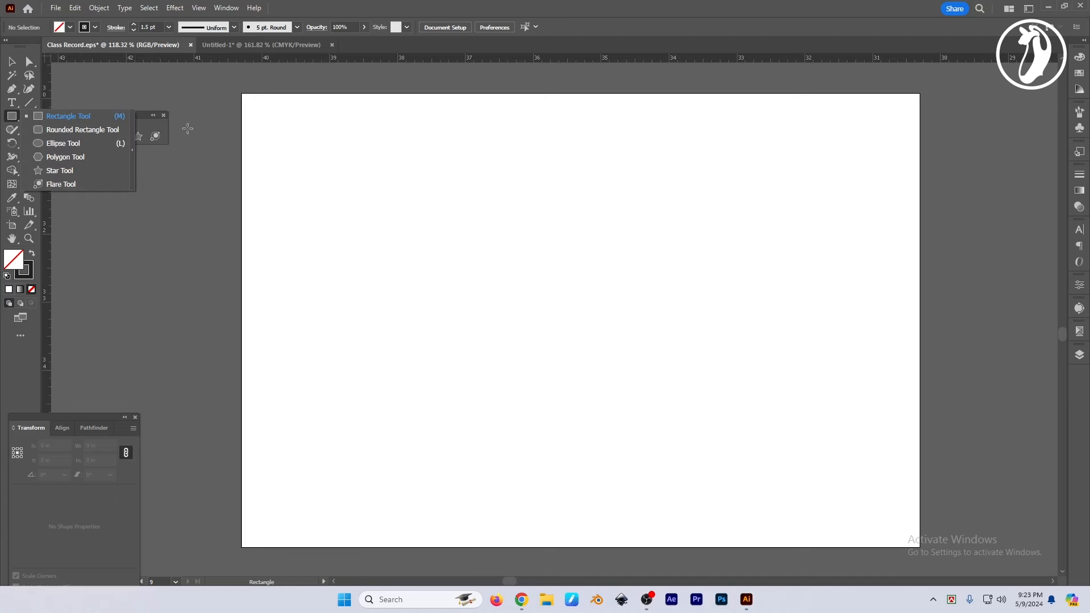
left_click(161, 126)
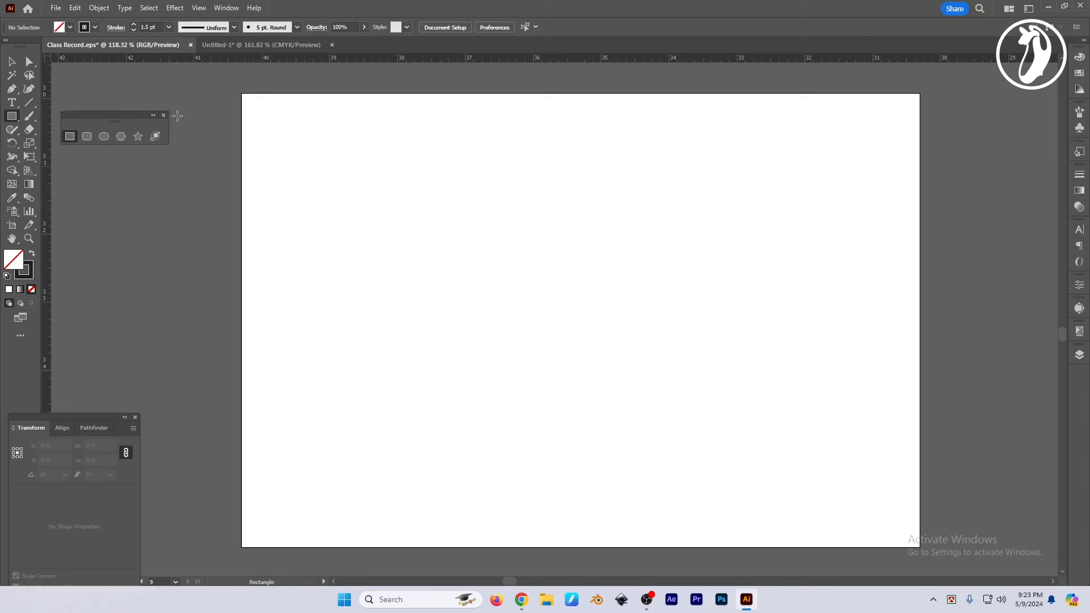
left_click(163, 115)
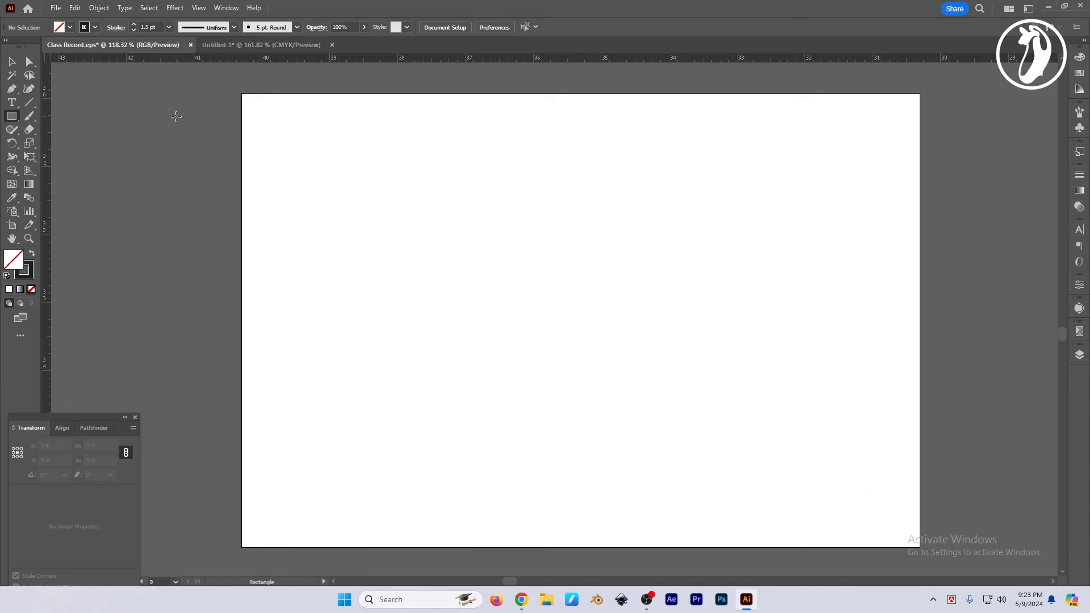
Draw a square of about 2.74 in with the Rectangle tool near the artboard's upper-left corner and deselect it
right_click(10, 117)
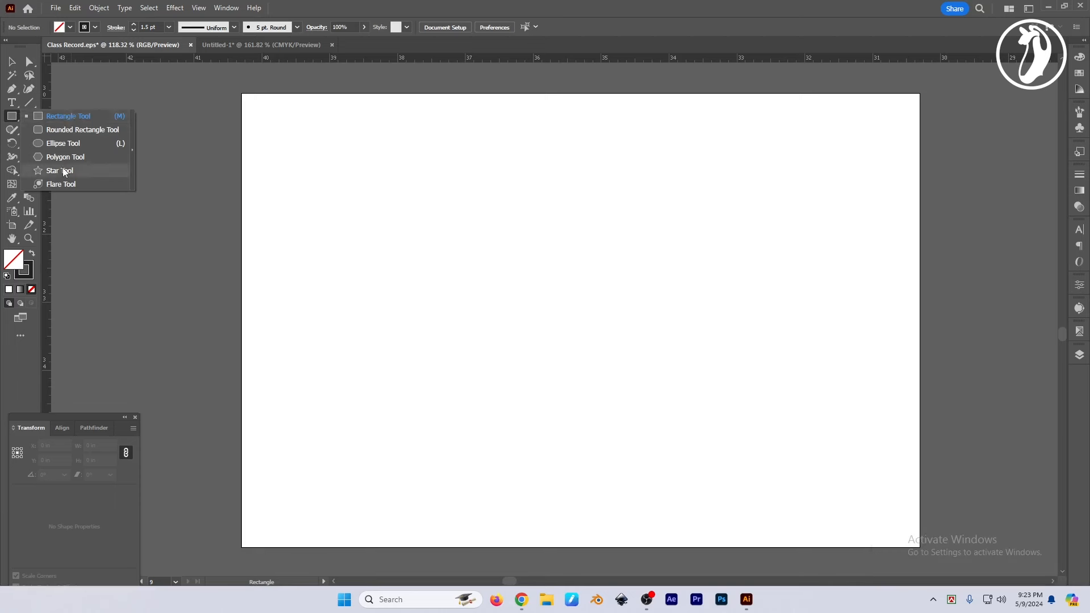
left_click(77, 119)
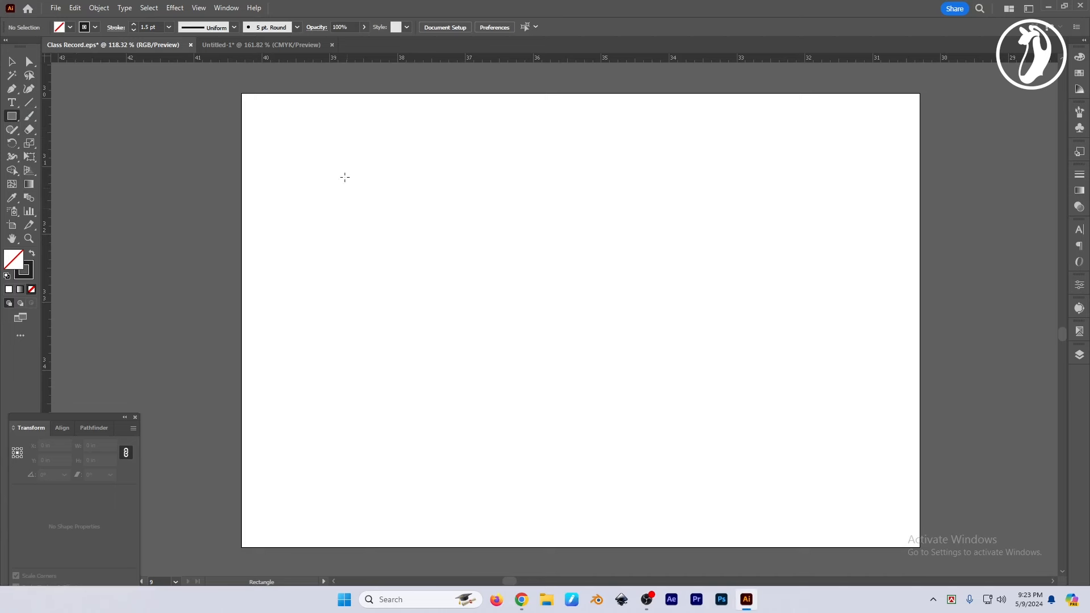
left_click_drag(273, 120, 393, 306)
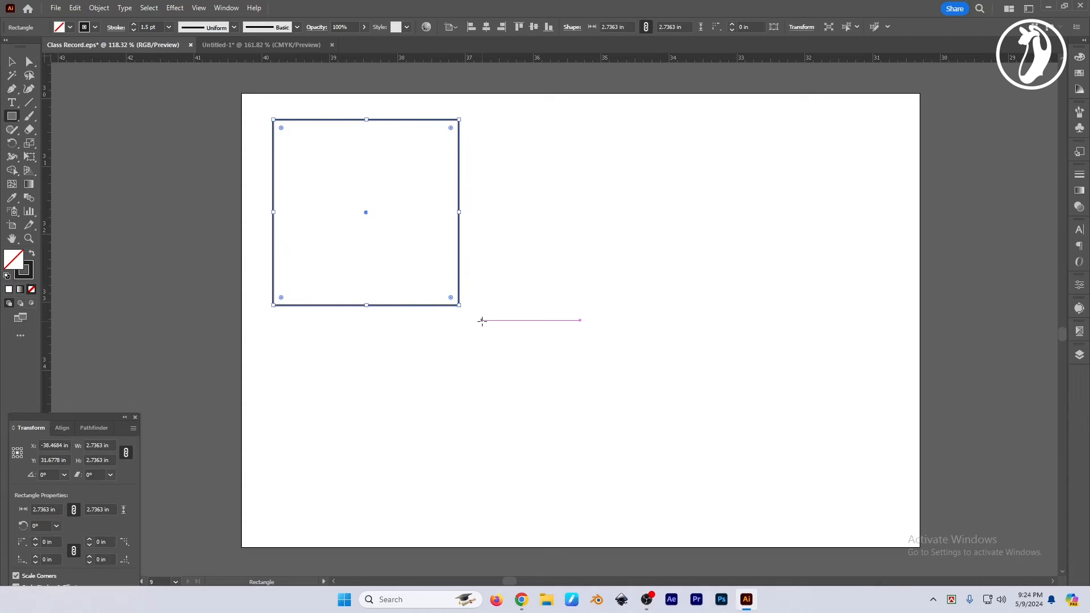
key("v")
scroll(528, 290, "left", 1)
left_click(512, 286)
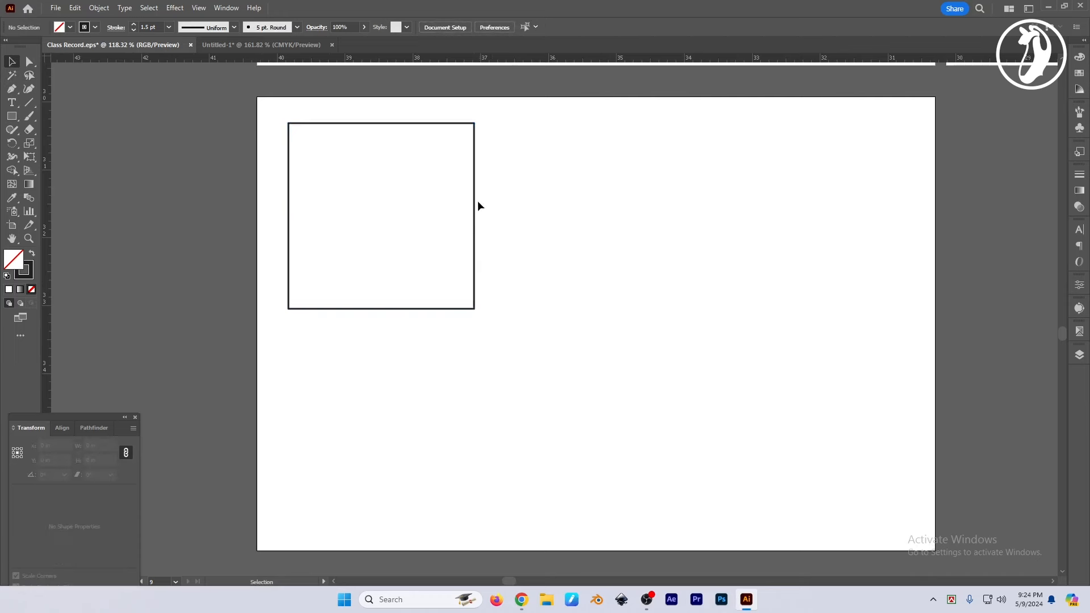
Swap the square's fill and stroke to give it a solid black fill with no stroke, and dismiss the browser notification
left_click(474, 207)
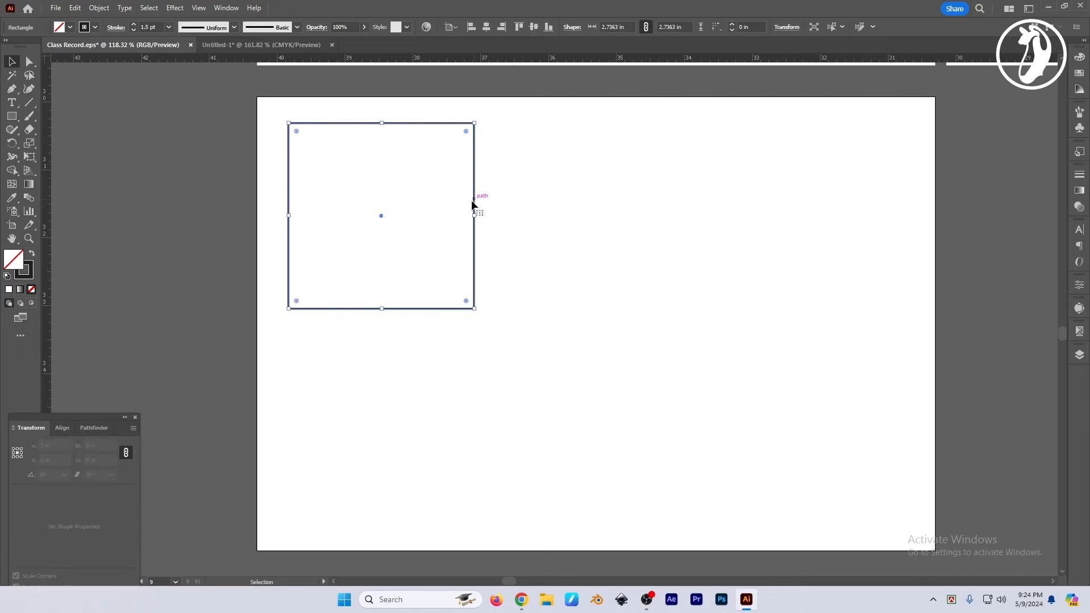
left_click(555, 262)
scroll(529, 274, "right", 1)
left_click(466, 259)
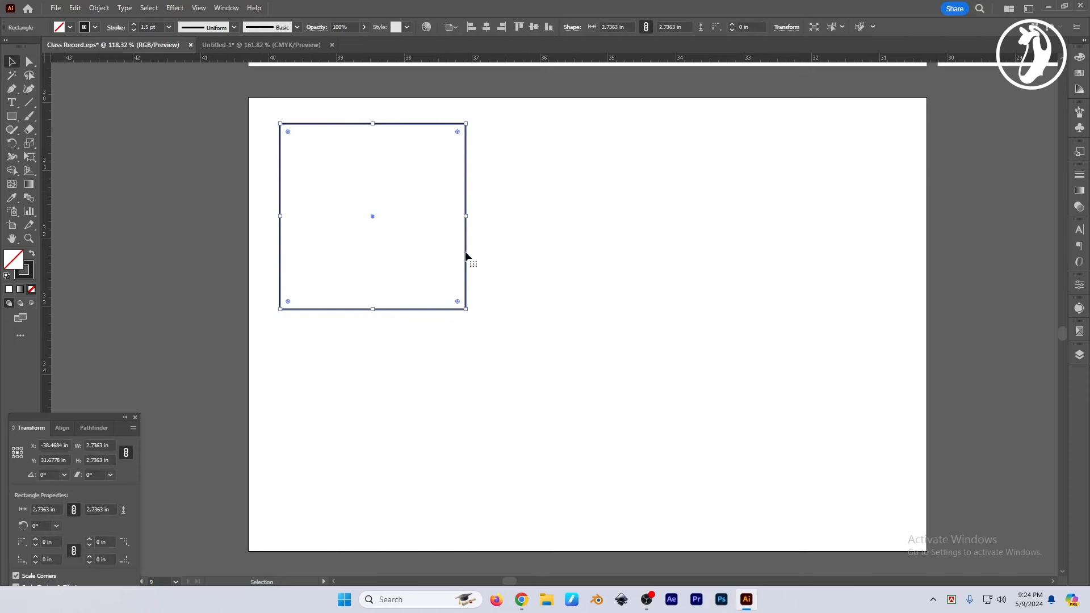
left_click(32, 253)
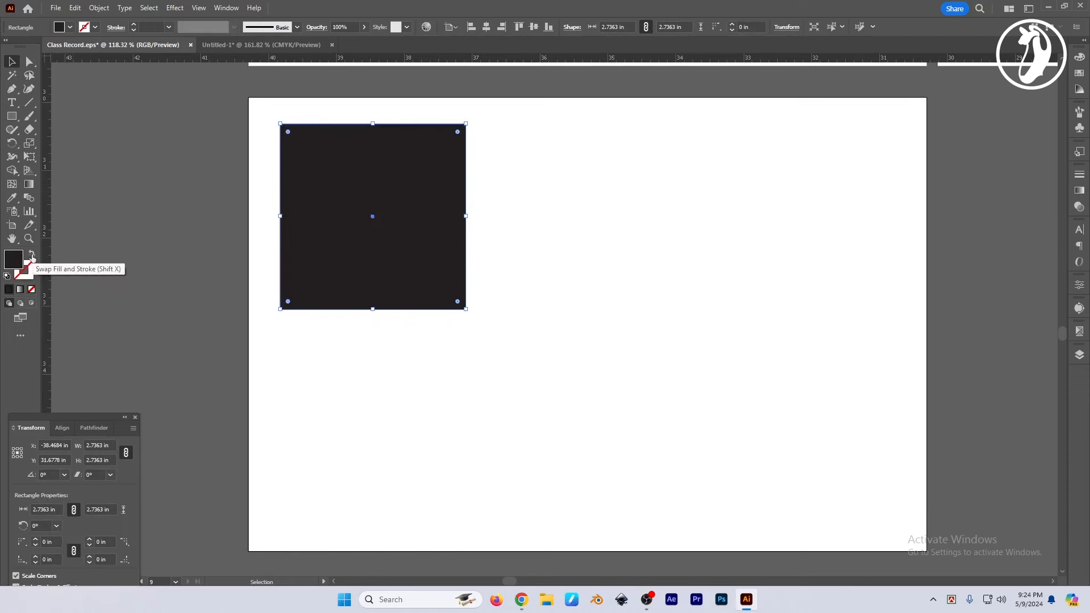
left_click(573, 324)
left_click(460, 301)
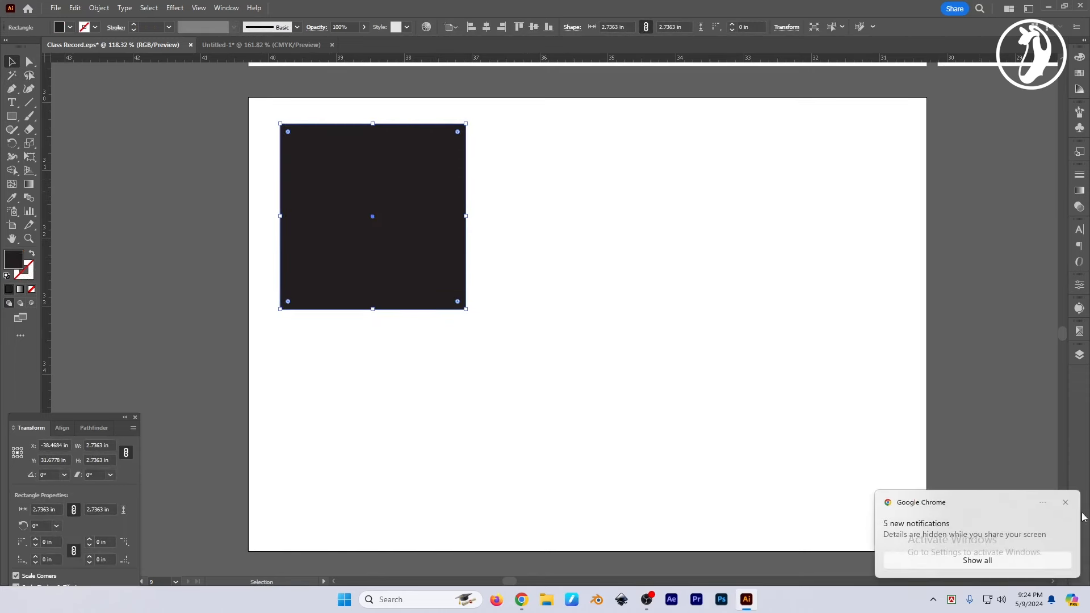
left_click(1066, 504)
left_click(743, 416)
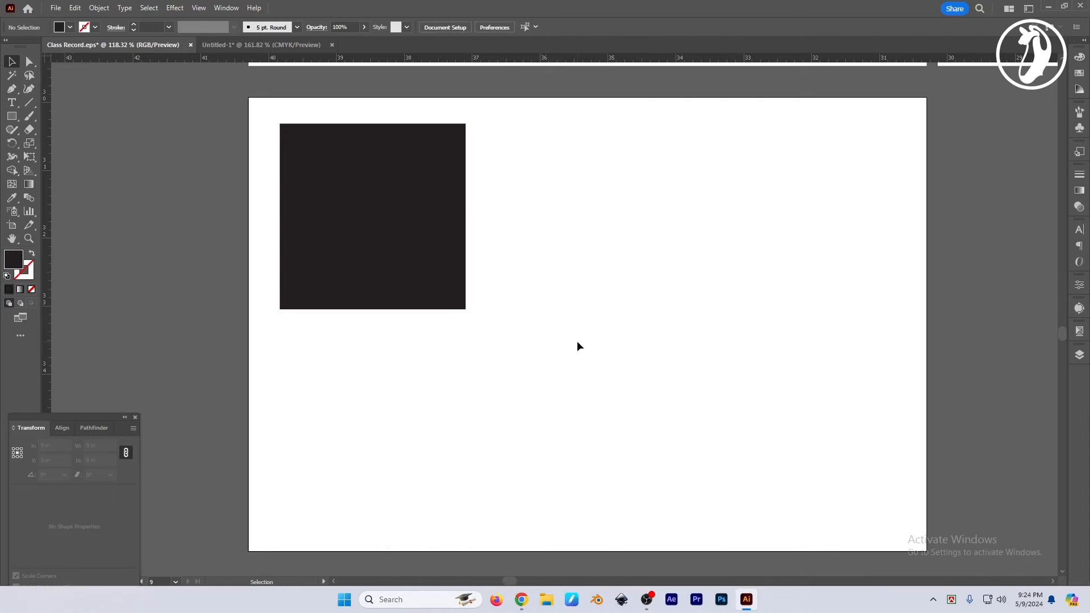
Move the black square very slightly left and down on the artboard
left_click(324, 224)
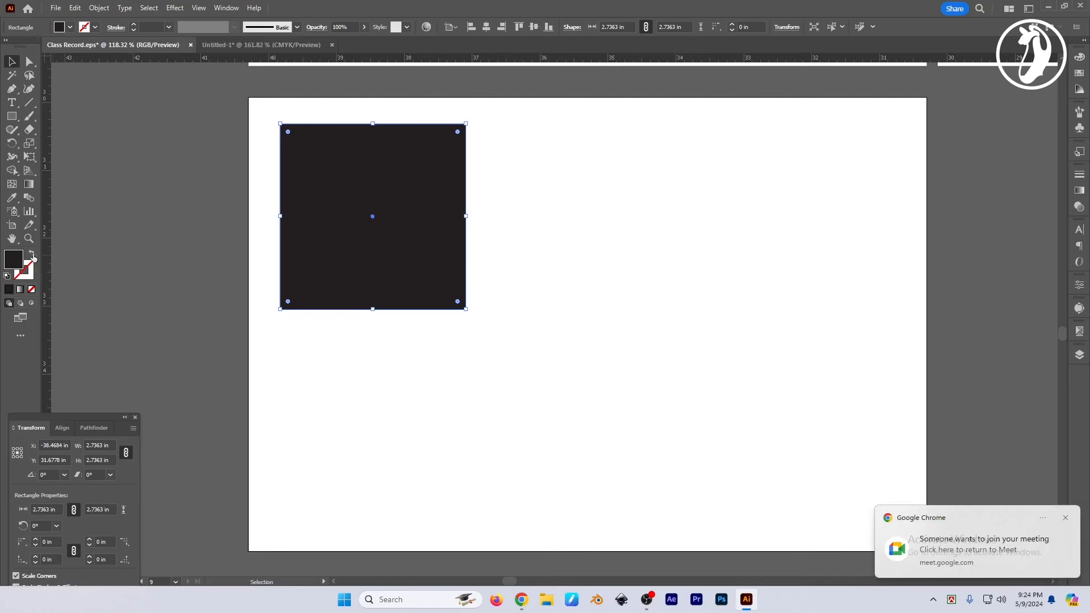
left_click(428, 392)
left_click_drag(392, 239, 388, 240)
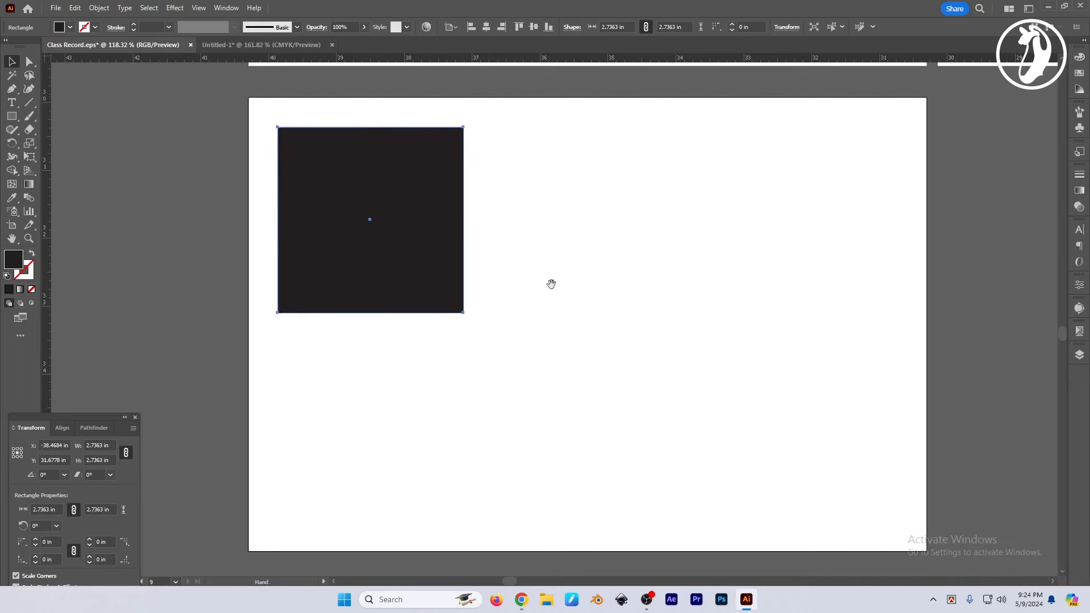
left_click_drag(552, 284, 545, 302)
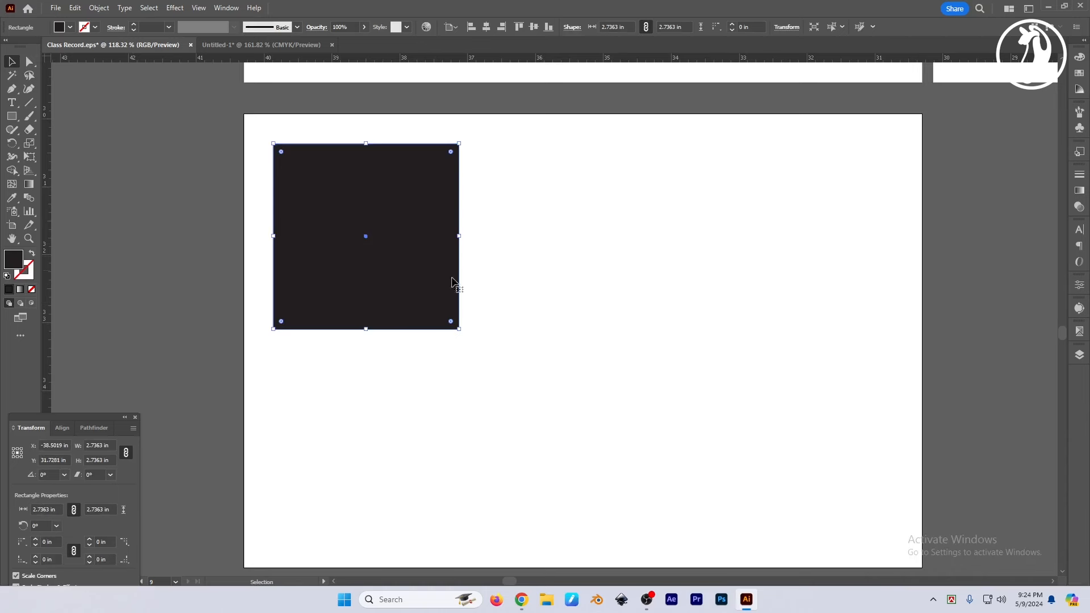
Activate the Rectangle tool, call up its exact-size dialog for the empty area beside the square, and cancel it
left_click_drag(12, 115, 88, 121)
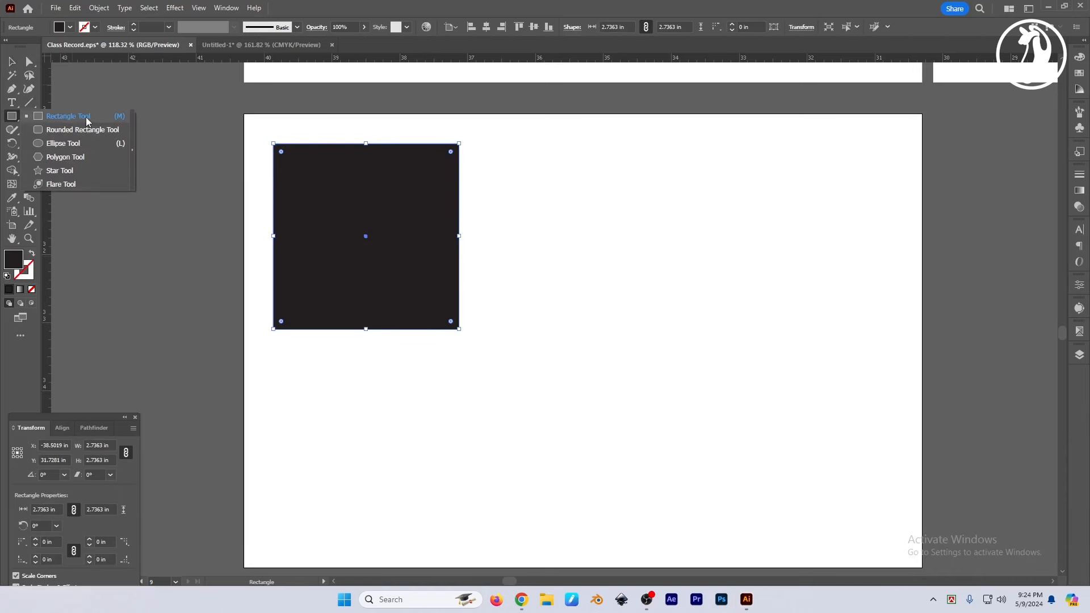
left_click(88, 119)
key("space")
left_click_drag(543, 295, 511, 275)
scroll(565, 289, "down", 1)
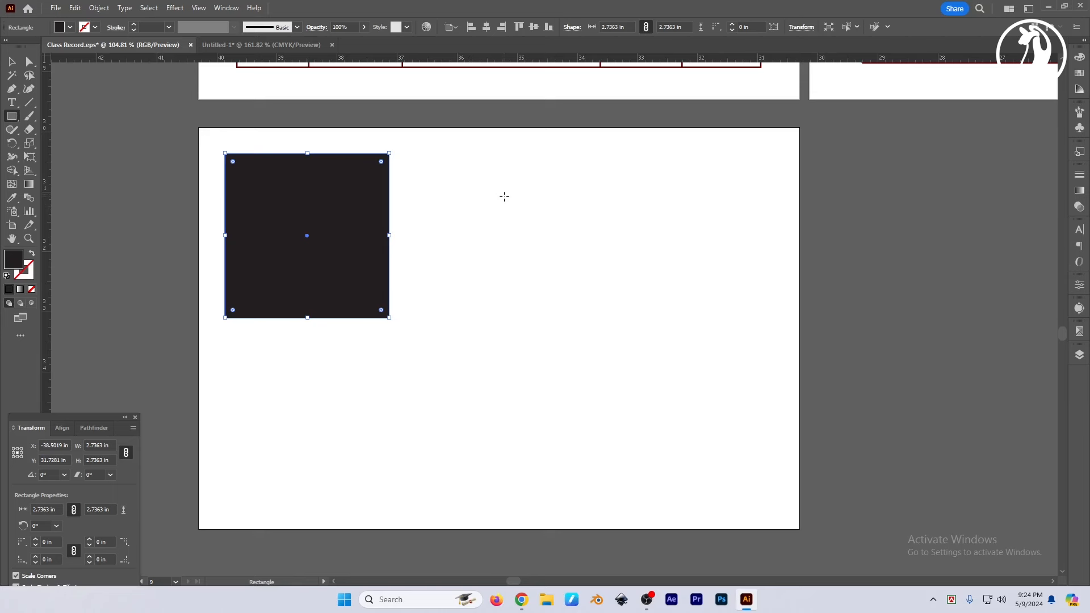
left_click(499, 197)
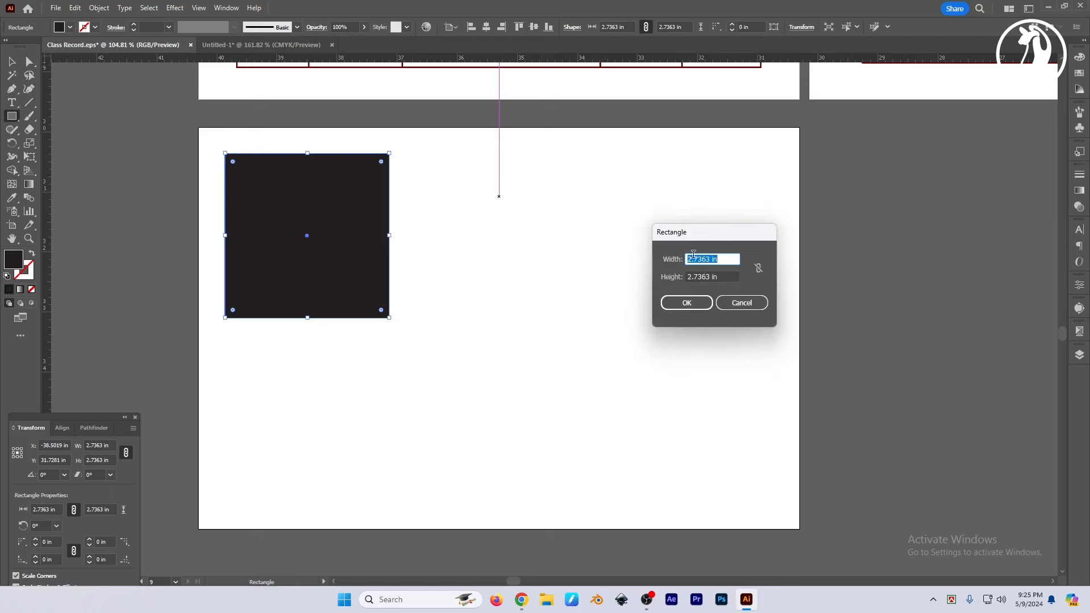
left_click(741, 303)
Reopen the Rectangle size dialog, move it closer to the square, examine its width and height fields, and cancel
left_click(557, 214)
left_click_drag(731, 241, 575, 209)
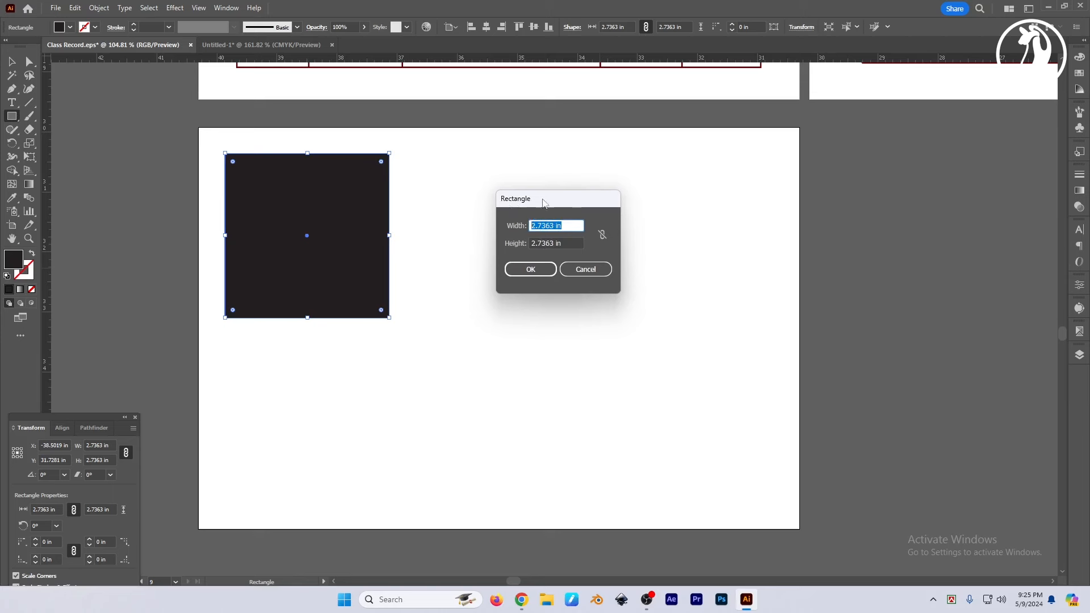
left_click(517, 245)
left_click(520, 228)
left_click(520, 246)
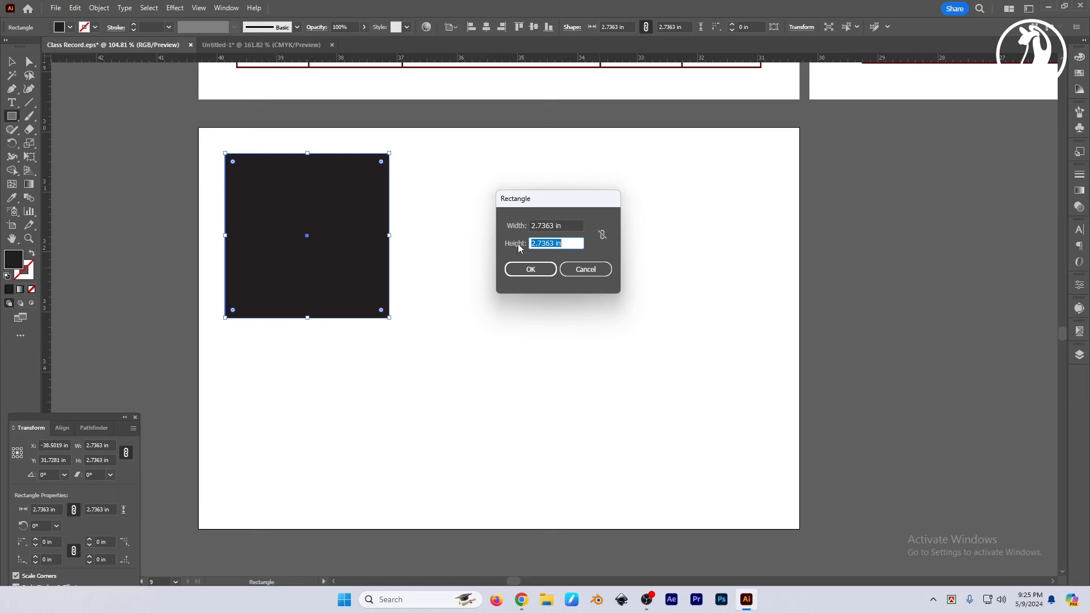
left_click(516, 230)
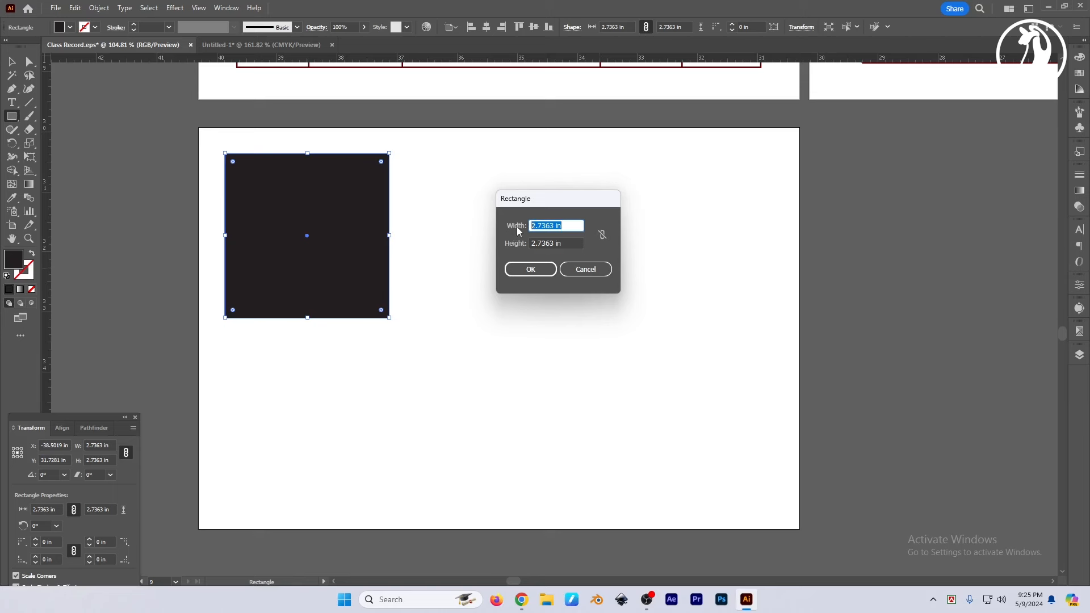
left_click(518, 251)
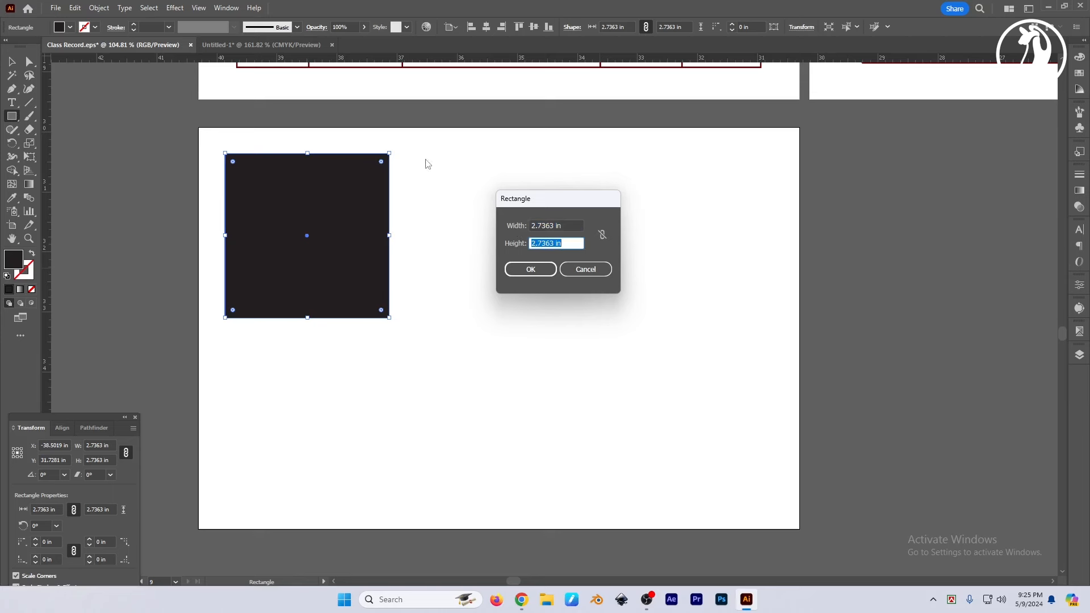
left_click(585, 269)
Draw a thin horizontal and a thin vertical rectangle beside the square to illustrate width and height, and undo both
left_click_drag(452, 215, 777, 225)
left_click_drag(613, 132, 604, 446)
key("ctrl+z")
key("ctrl+z")
key("ctrl+z")
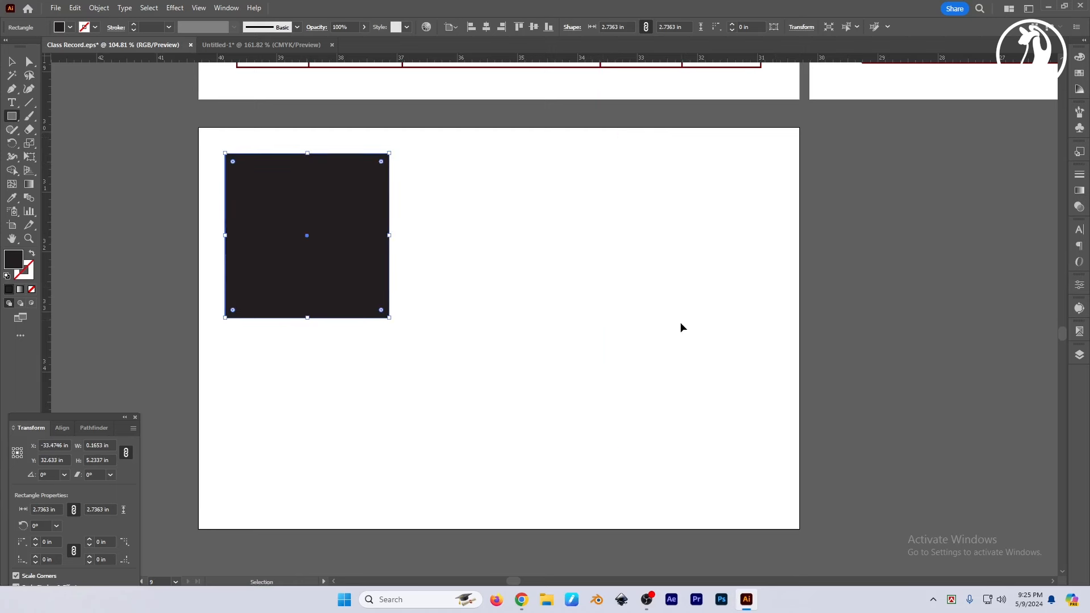
Create a rectangle exactly 7.5 in wide and 5 in high to the right of the square
left_click(555, 204)
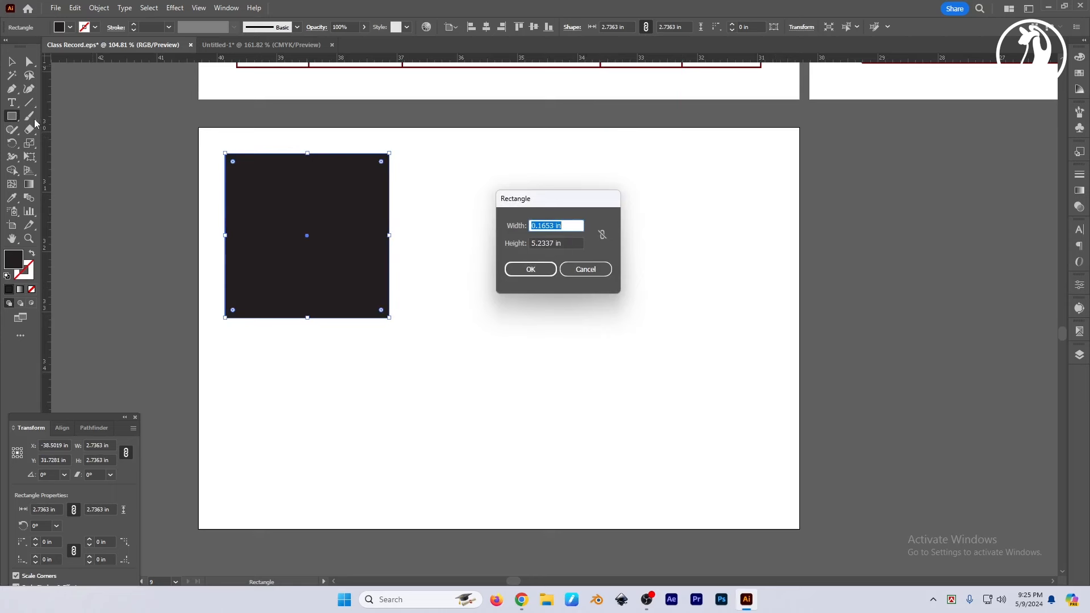
left_click(577, 226)
double_click(566, 225)
type("5")
left_click_drag(577, 227, 518, 229)
type("5")
key("Tab")
type("5")
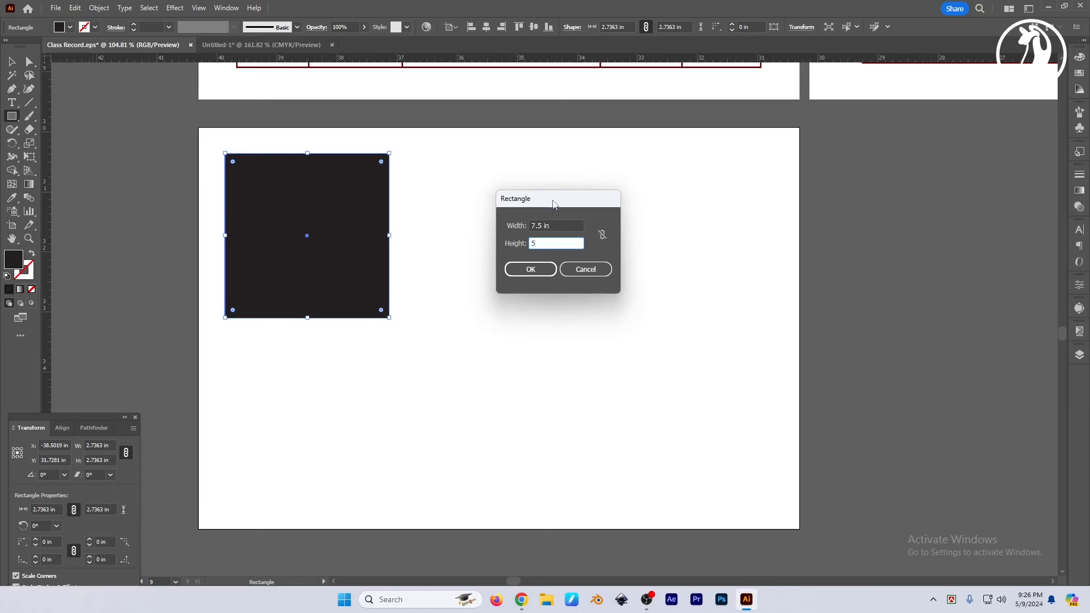
left_click(531, 270)
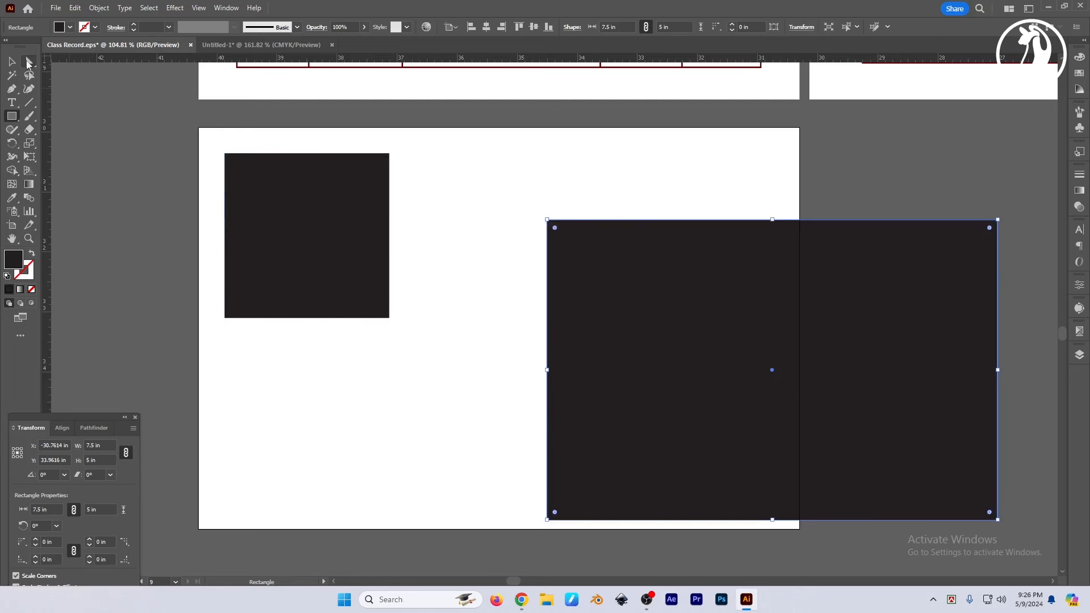
Move the large rectangle beside the square, shift both shapes left until the large one fits on the artboard, and deselect them
left_click(10, 62)
left_click_drag(638, 333, 520, 275)
left_click(343, 219, "shift")
scroll(517, 316, "left", 1)
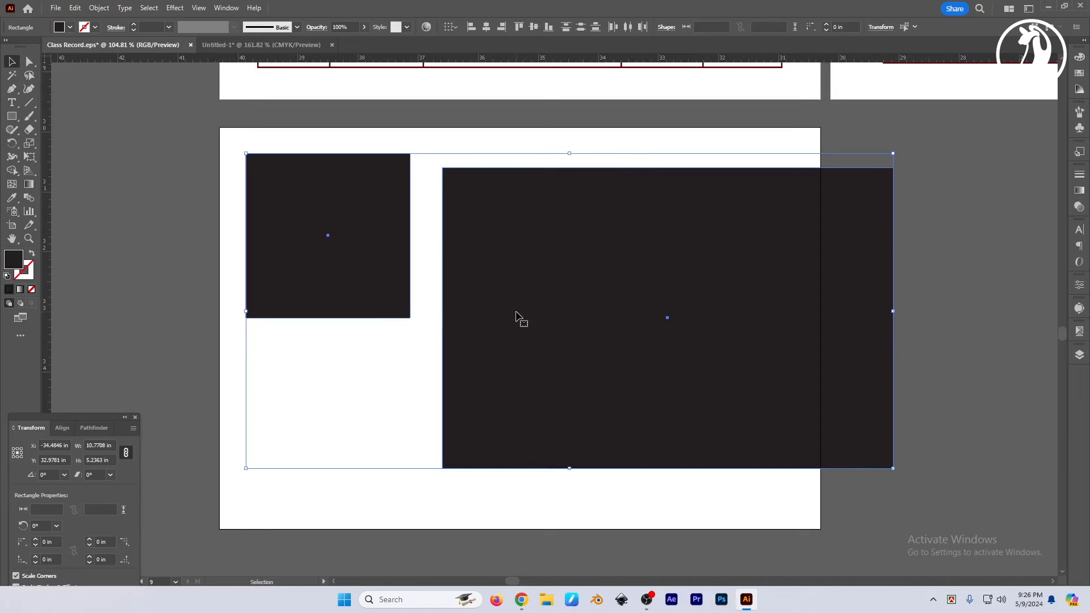
left_click_drag(667, 287, 564, 282)
left_click_drag(799, 304, 815, 301)
left_click(815, 301)
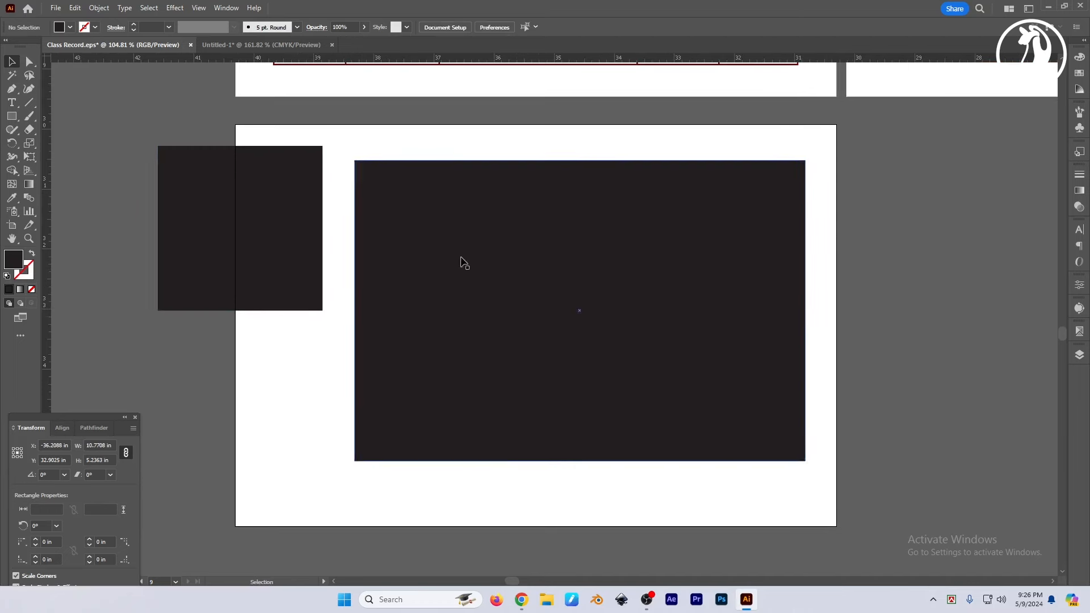
Create a rectangle exactly 5 in wide and 7.5 in high, starting in the white area just below the square
left_click(303, 237)
left_click(685, 312)
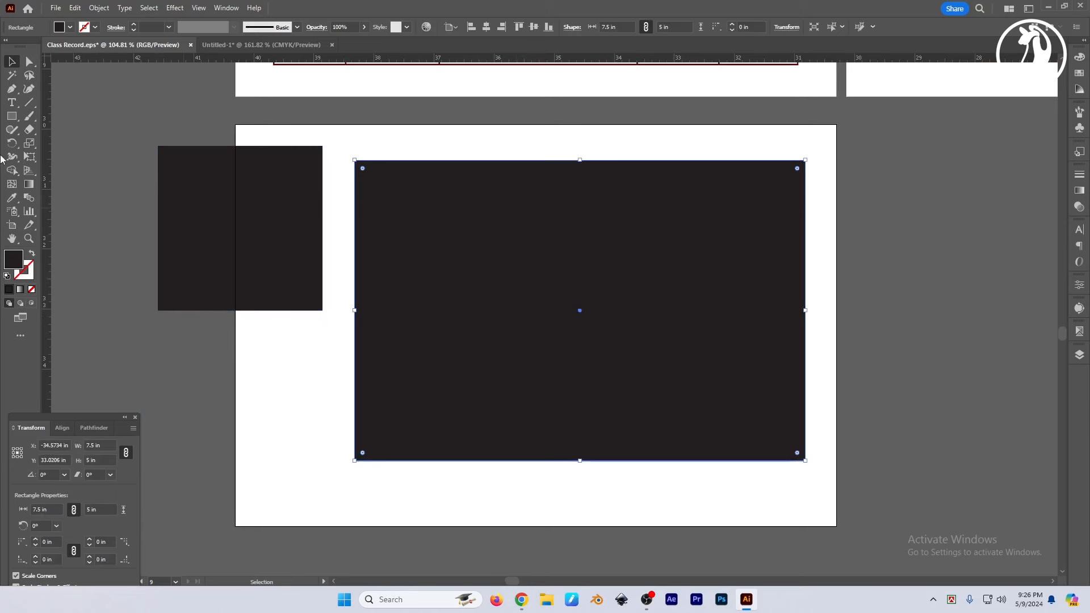
left_click(12, 116)
left_click(311, 378)
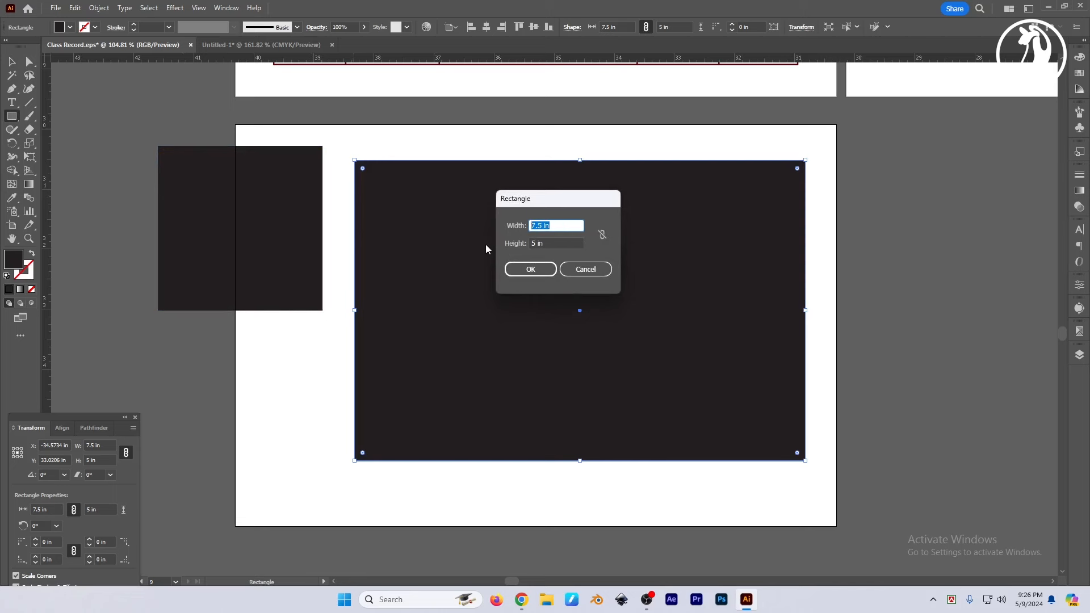
type("5")
key("Tab")
type("7")
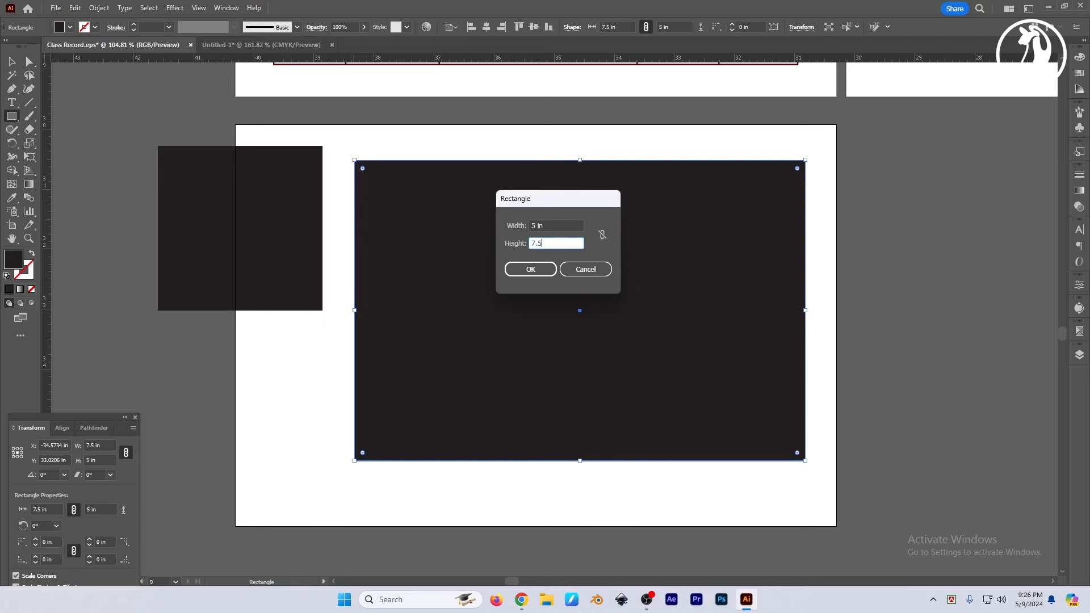
type(".5")
key("Return")
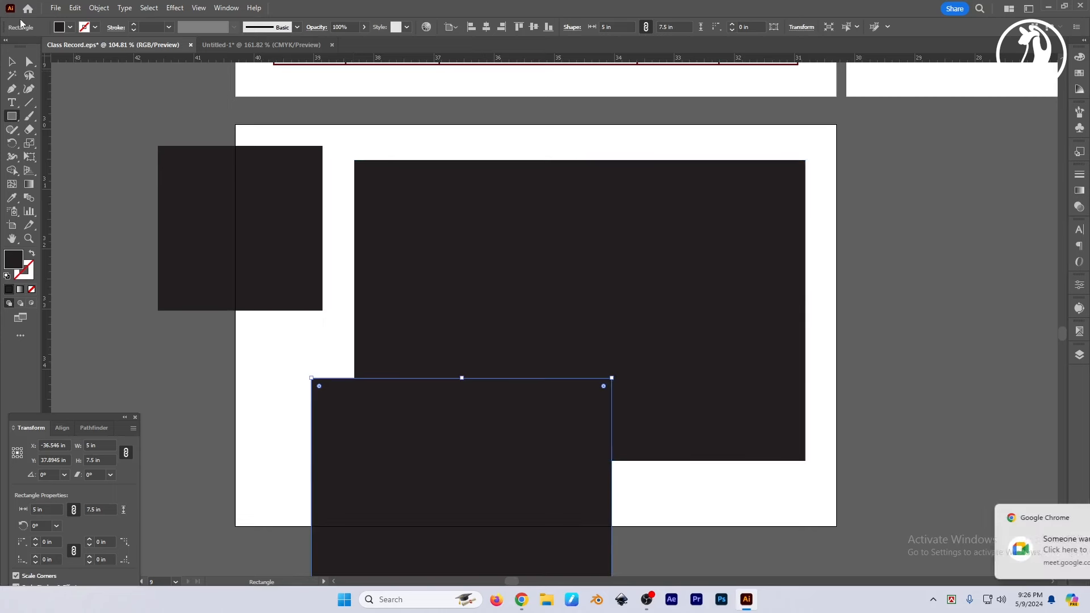
Move the tall rectangle up over the artboard, delete the wide rectangle behind it, and shift the tall one toward the artboard's centre
left_click(11, 62)
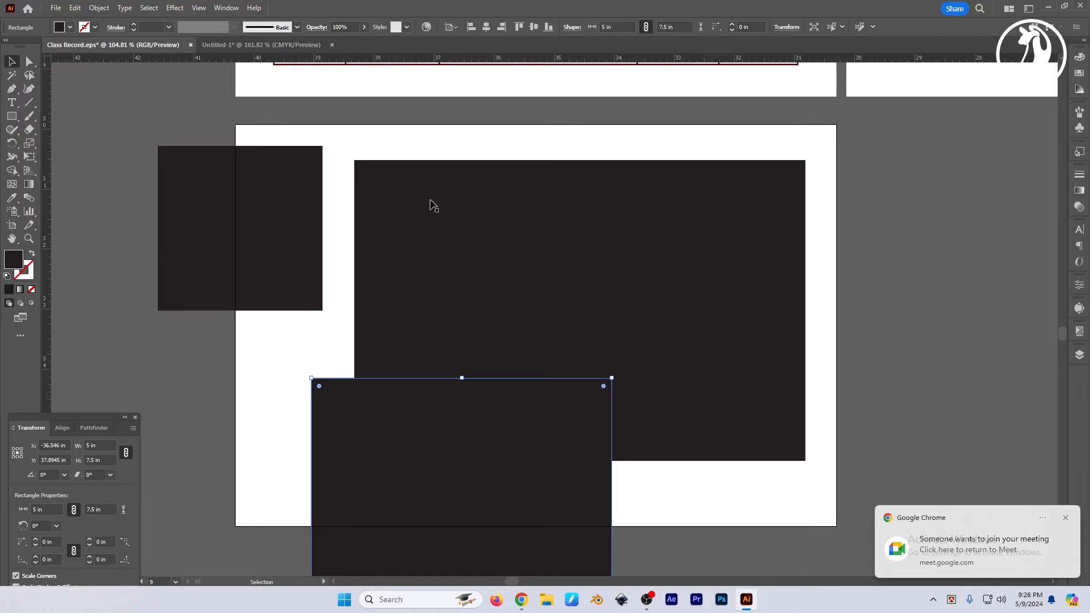
left_click_drag(447, 508, 496, 244)
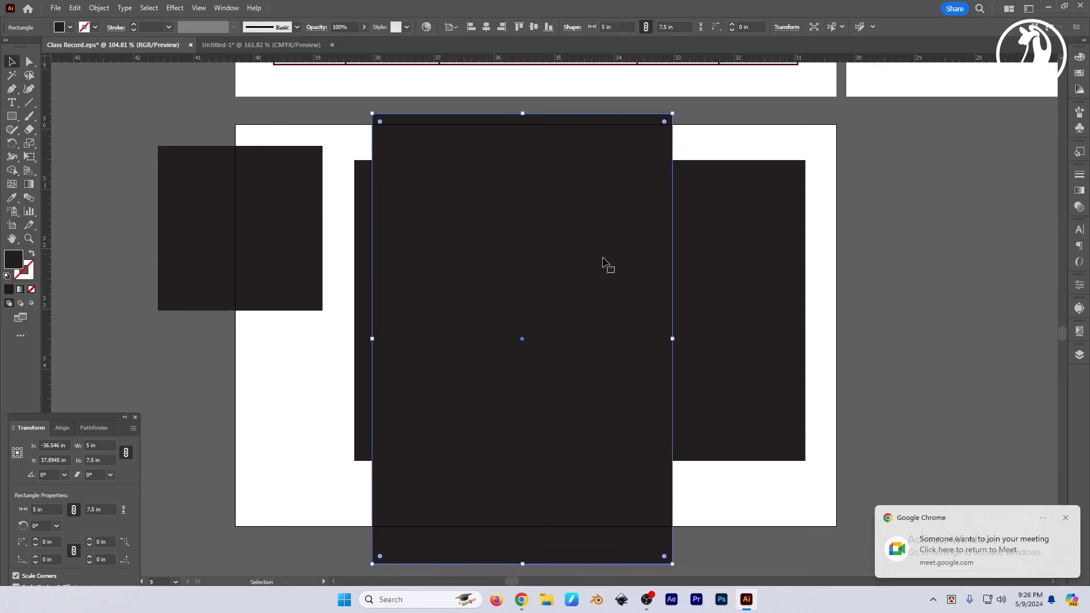
key("ctrl+bracketleft")
left_click(725, 262)
key("Delete")
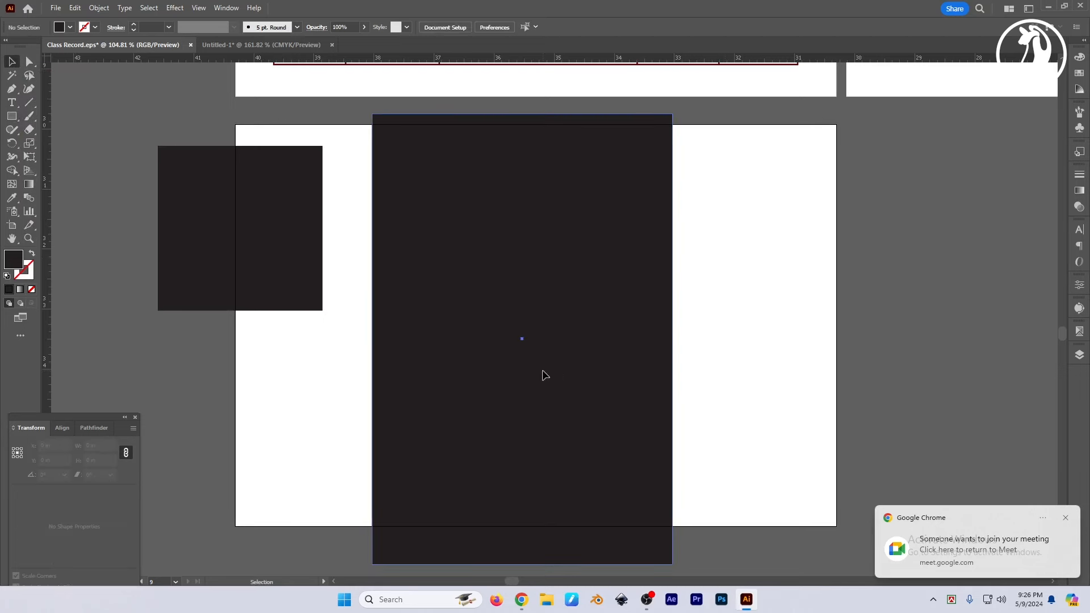
left_click_drag(543, 375, 568, 360)
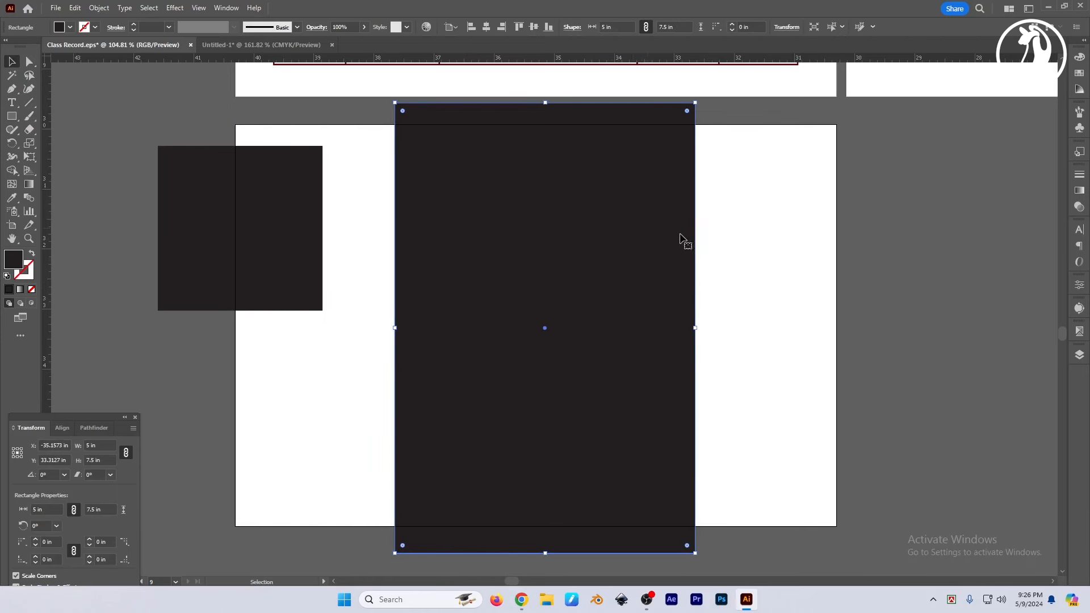
Swap the tall rectangle's fill and stroke so it has only an outline, move it straight down, and deselect it
left_click(31, 254)
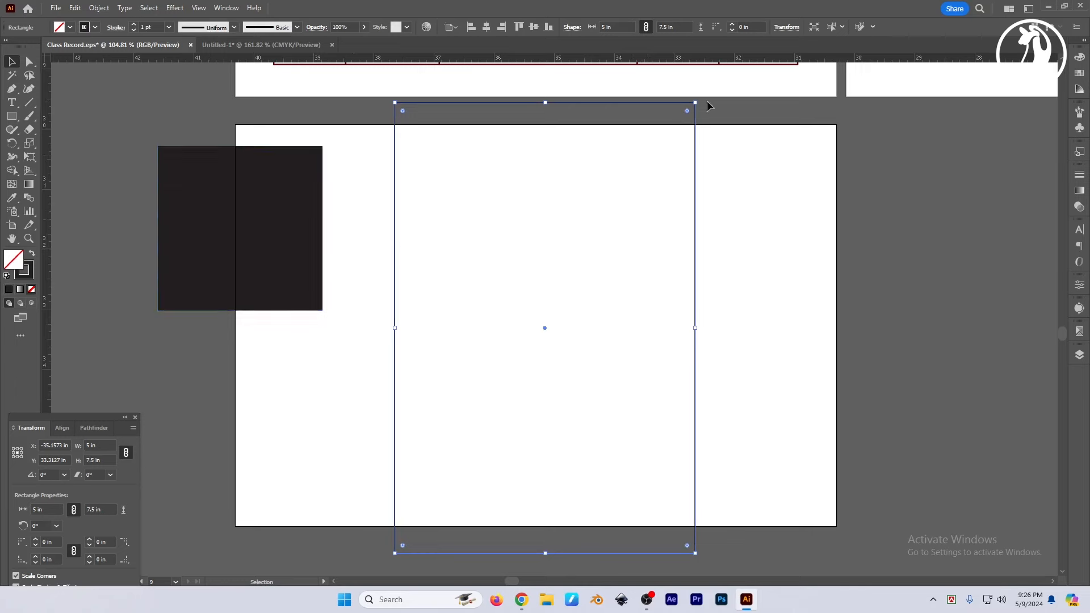
left_click(769, 297)
scroll(684, 269, "down", 1)
left_click_drag(625, 210, 627, 250)
left_click_drag(654, 302, 691, 294)
left_click(484, 200)
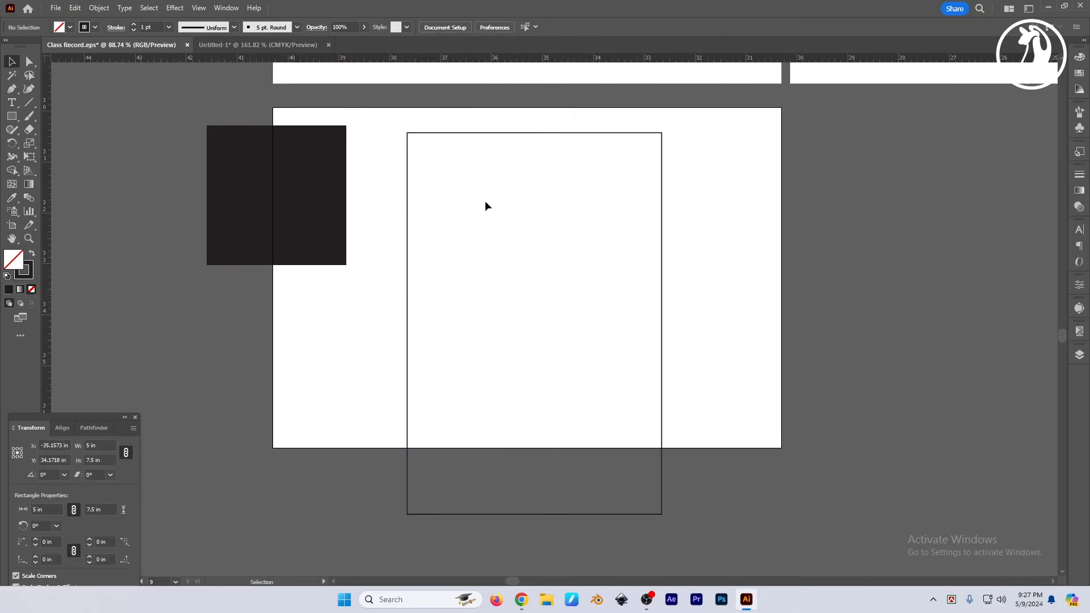
Delete the outlined tall rectangle, move the black square fully onto the artboard's upper-left area, and select it
left_click_drag(416, 205, 427, 205)
left_click_drag(390, 175, 442, 197)
key("Delete")
left_click_drag(267, 196, 368, 197)
left_click_drag(377, 198, 452, 216)
left_click_drag(596, 262, 565, 261)
left_click(559, 253)
left_click(384, 201)
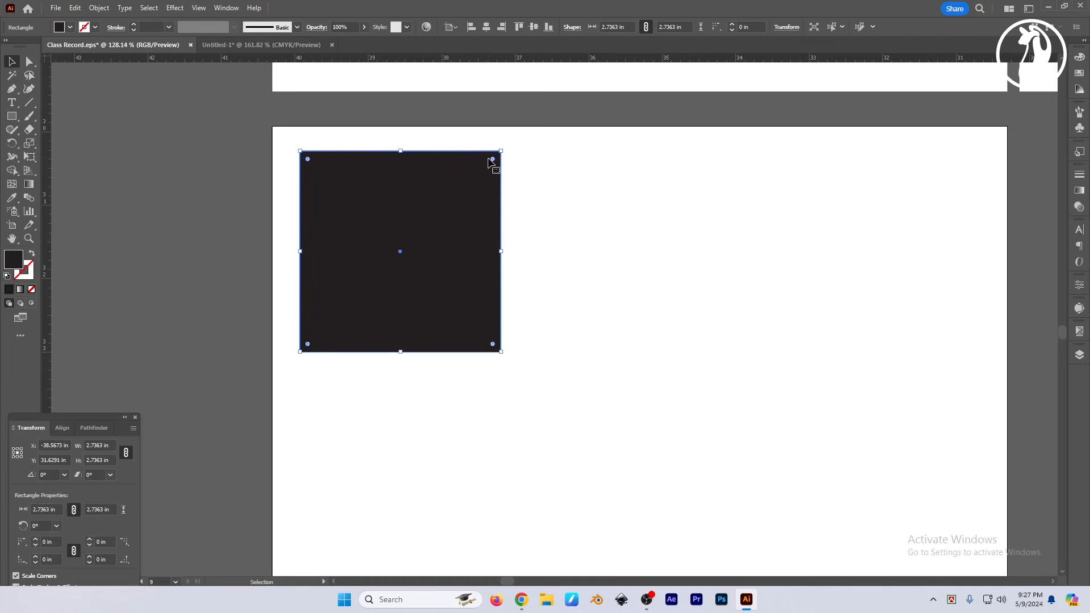
With the Direct Selection tool, round only the square's upper-left corner to the maximum radius, forming a quarter circle, and deselect it
left_click(30, 64)
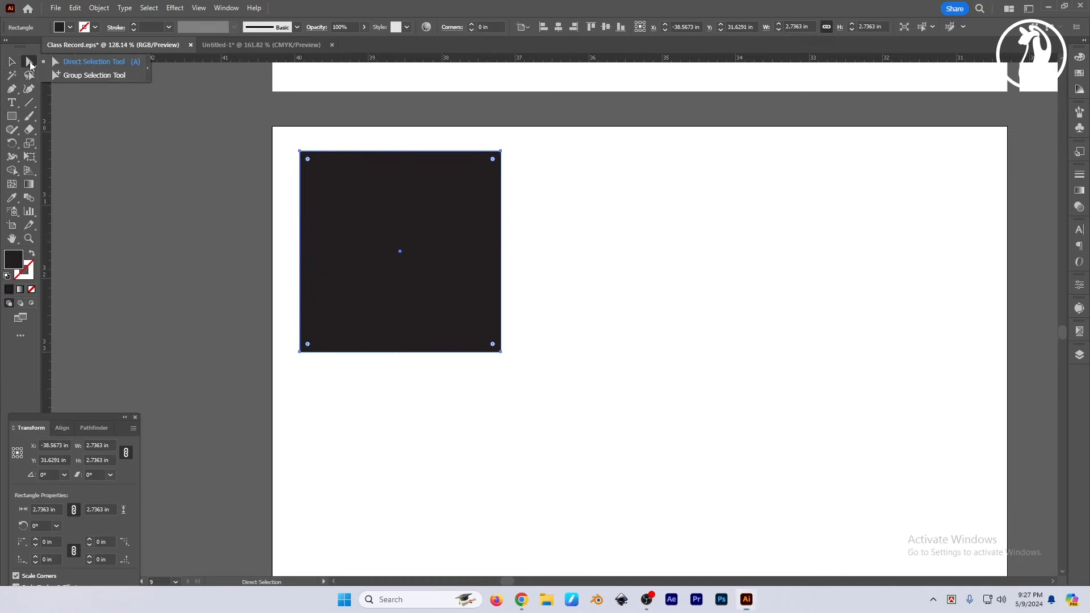
left_click(86, 61)
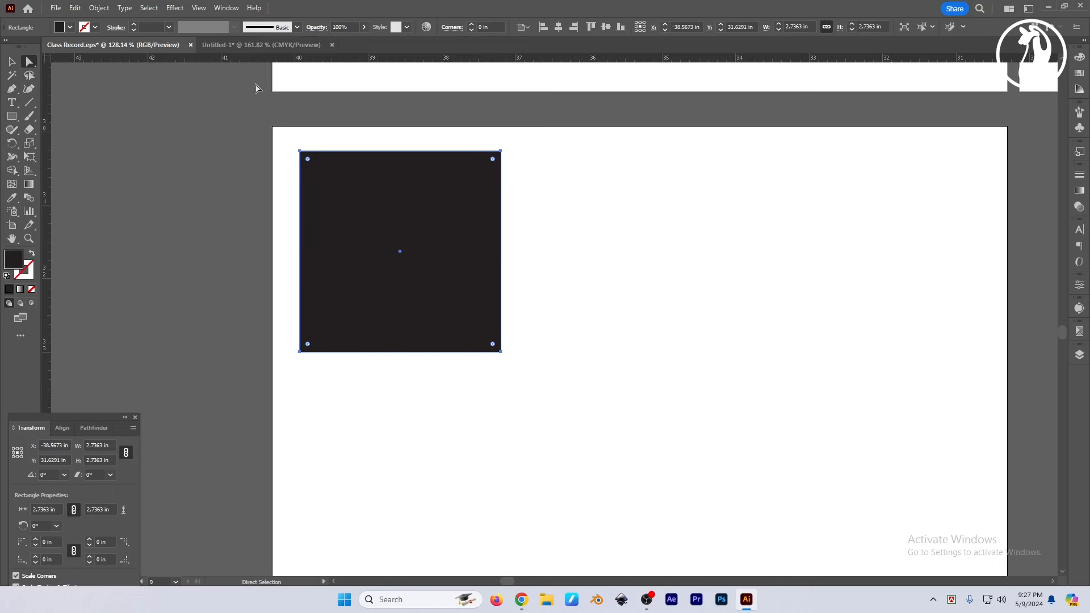
left_click(583, 231)
left_click(300, 151)
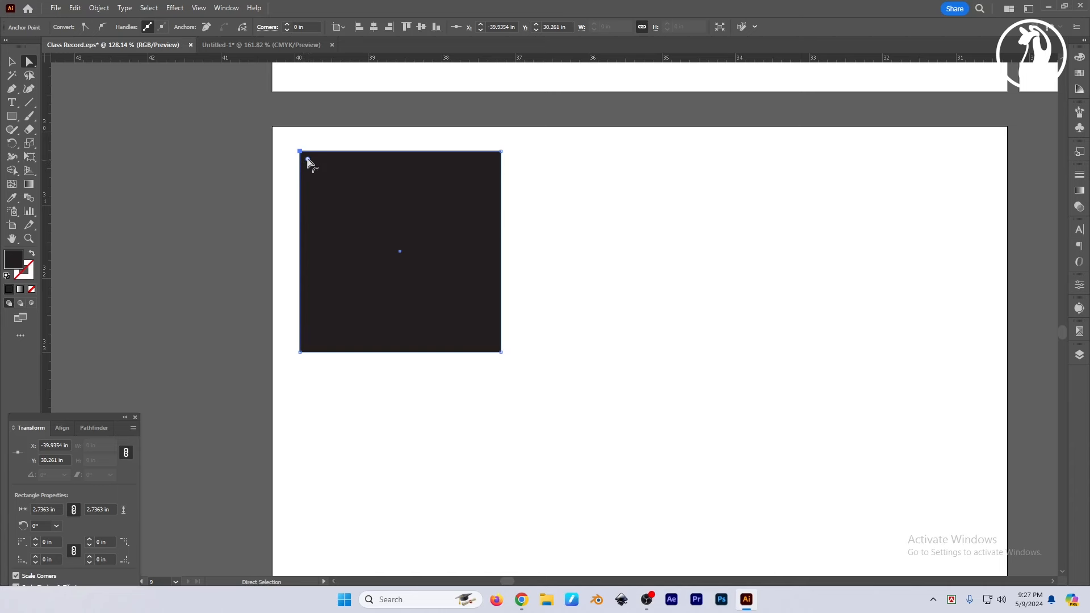
left_click_drag(308, 162, 518, 381)
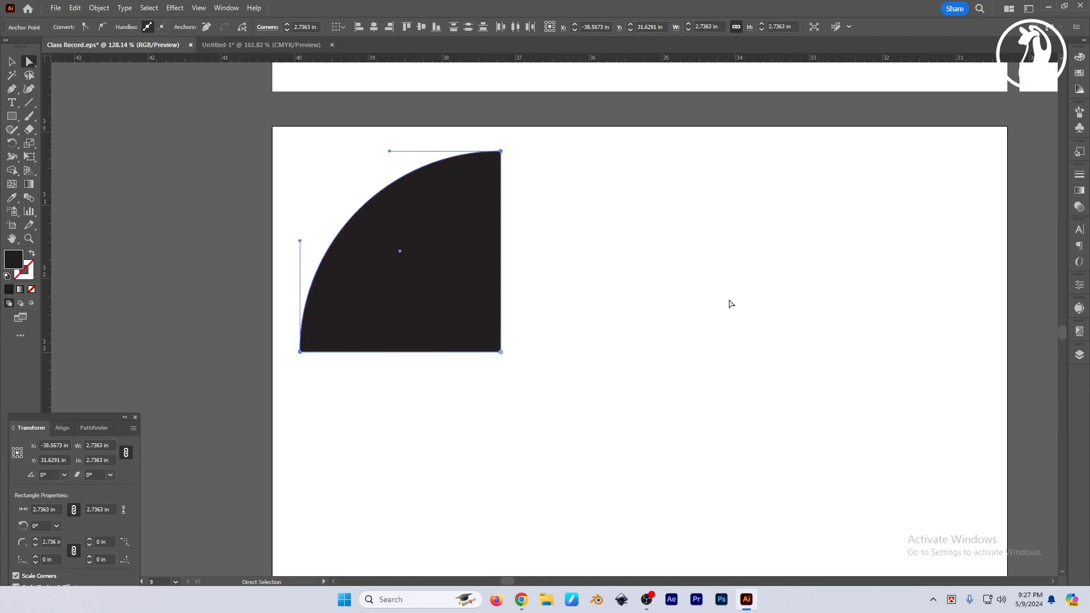
left_click(587, 292)
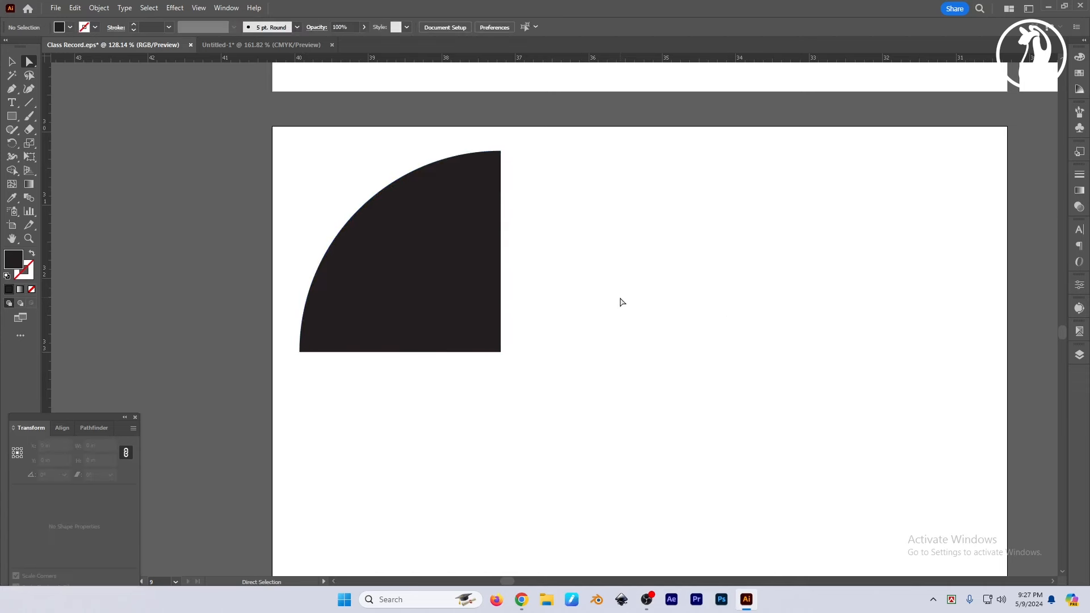
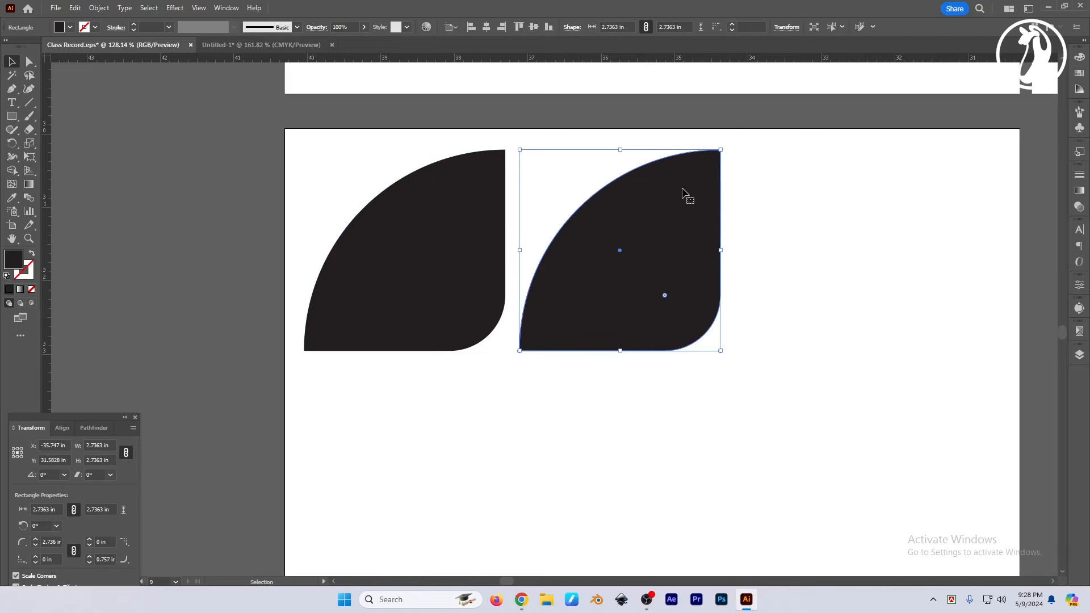
Rotate the second leaf shape 90° clockwise so it mirrors the first one, and deselect it
left_click(803, 257)
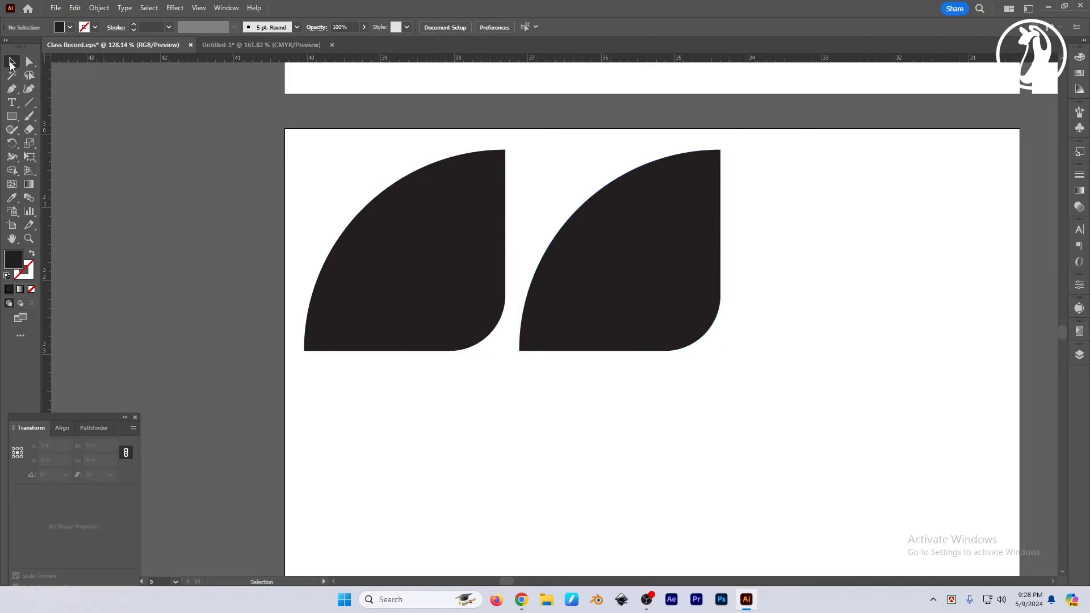
left_click(660, 238)
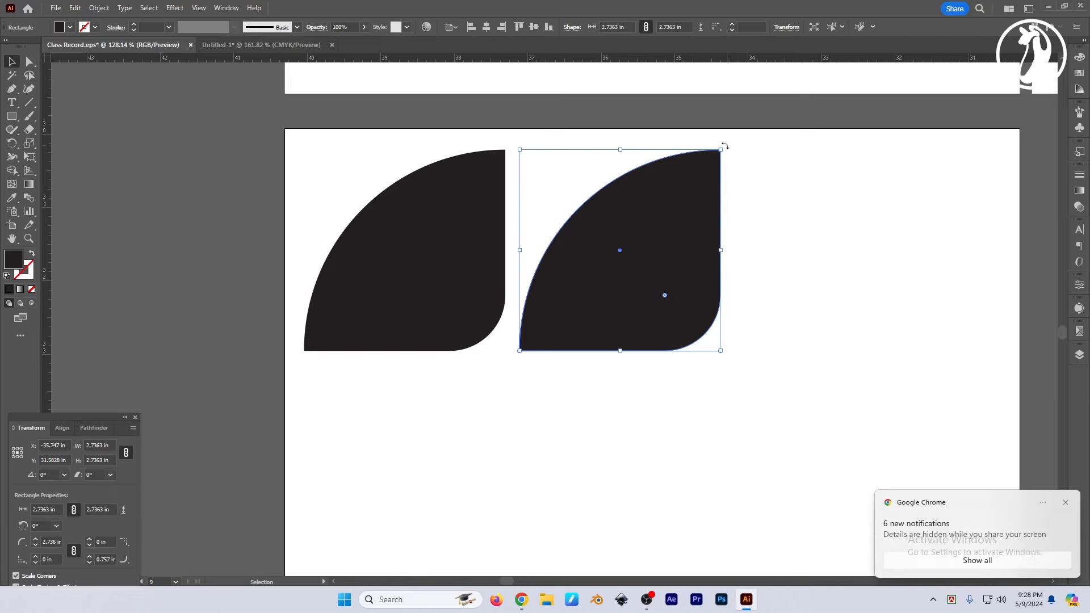
left_click_drag(725, 146, 722, 379)
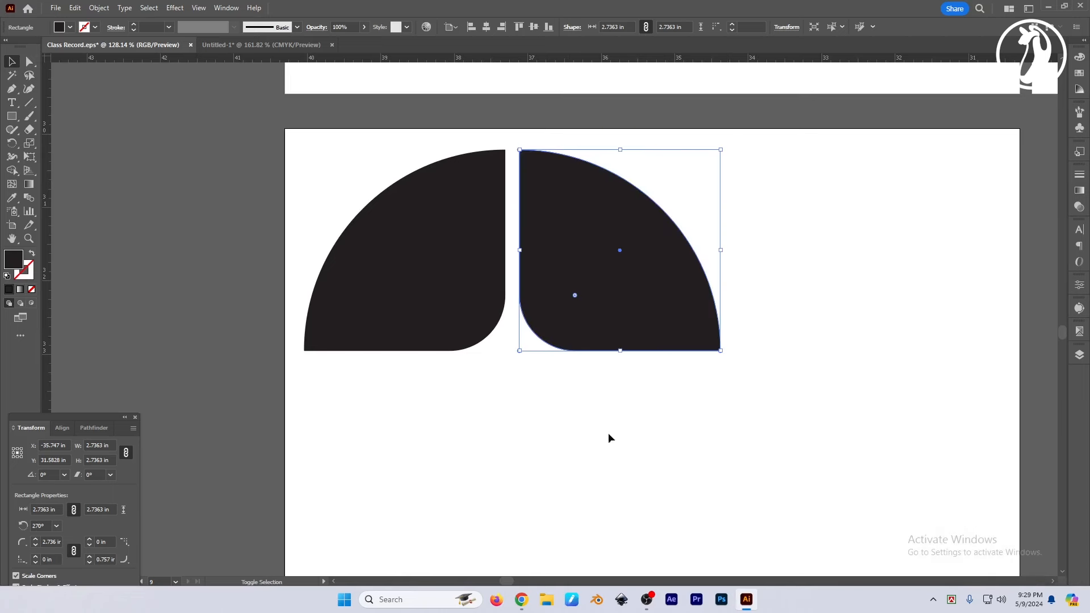
left_click(521, 417)
Select both leaf shapes and nudge them together slightly to the left on the artboard
left_click(528, 250)
scroll(632, 389, "down", 2, "alt")
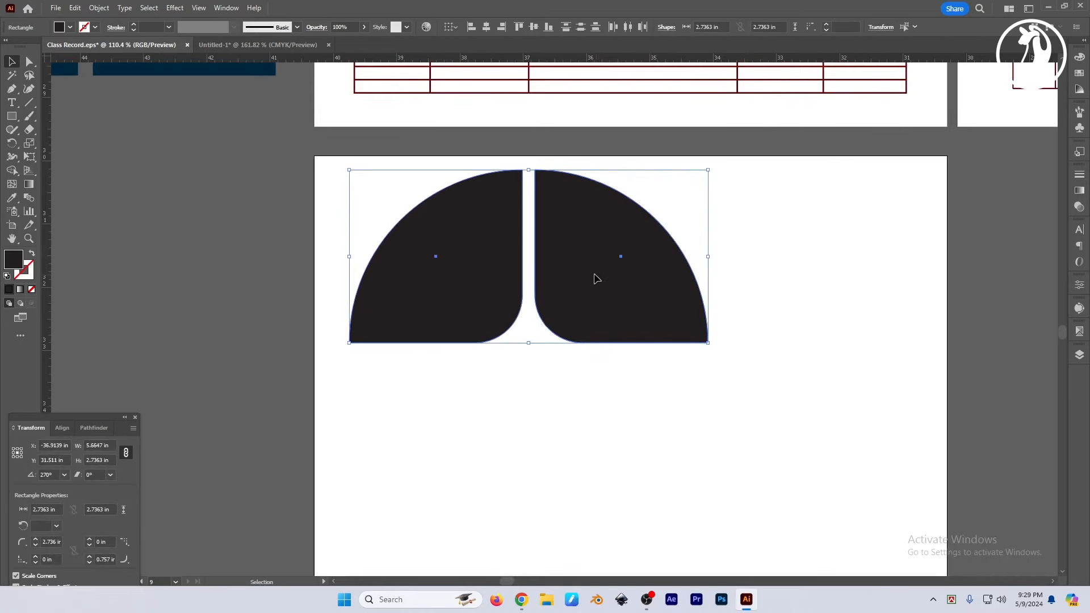
key("Left")
key("Left")
key("Left")
key("Left")
key("Left")
key("Left")
key("Left")
left_click_drag(781, 342, 781, 316)
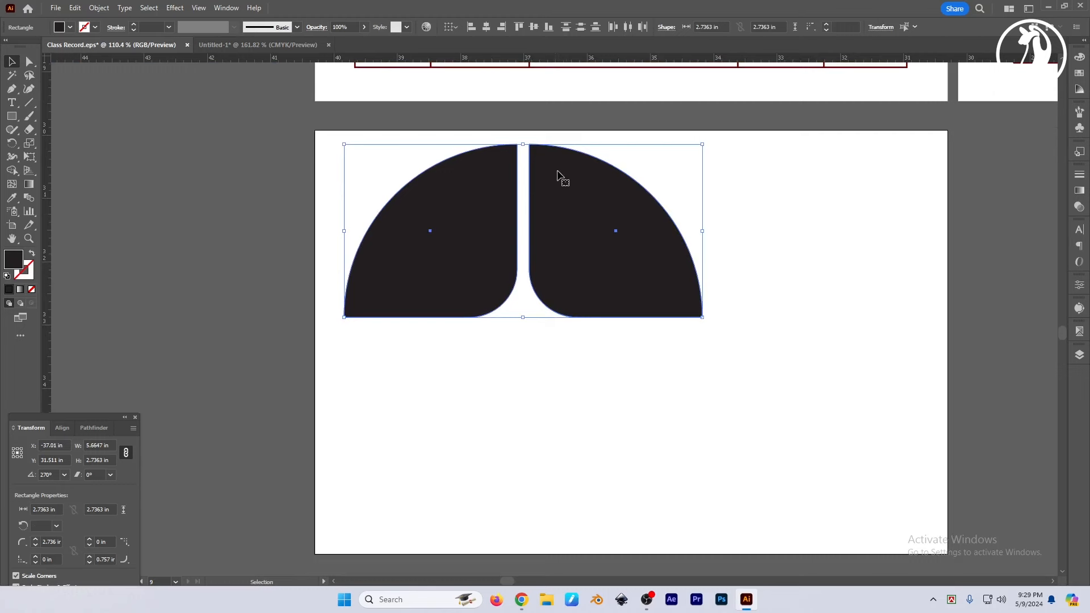
Duplicate the pair of shapes directly below and rotate the copy 180° to complete a circle with a star-shaped centre
left_click_drag(558, 168, 559, 338)
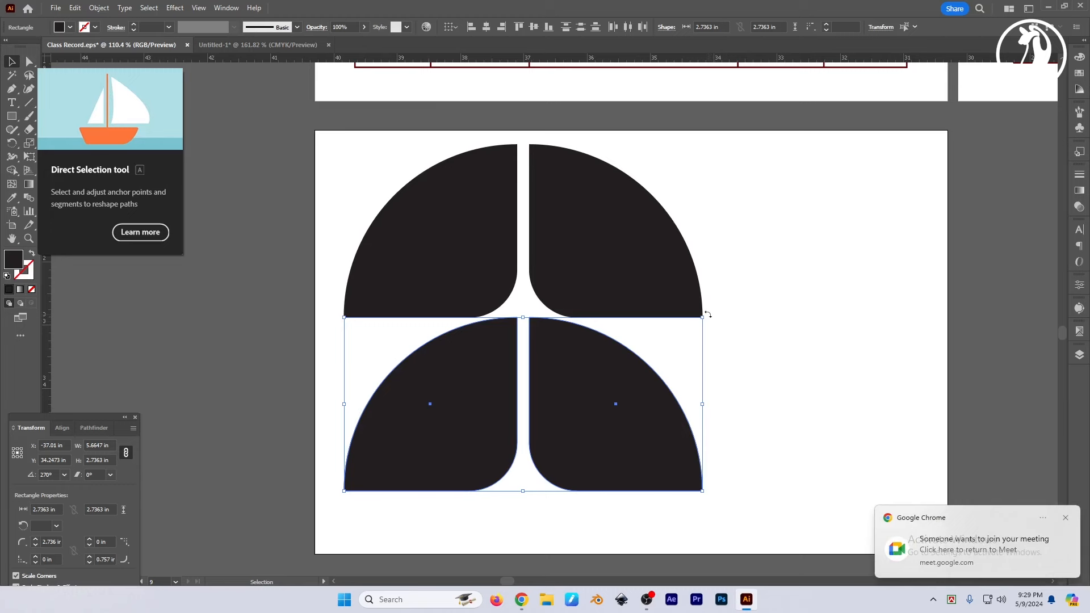
left_click_drag(685, 297, 318, 432)
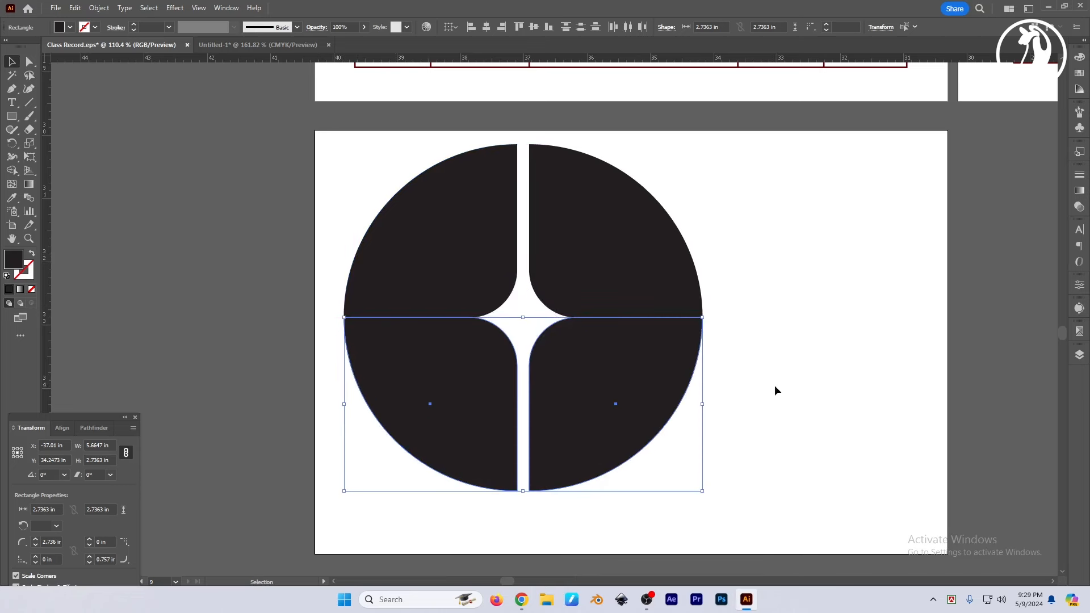
left_click_drag(800, 404, 374, 489)
left_click(855, 347)
Select the two lower quarters and move them down slightly to leave a narrow horizontal gap, then deselect them
left_click(616, 397)
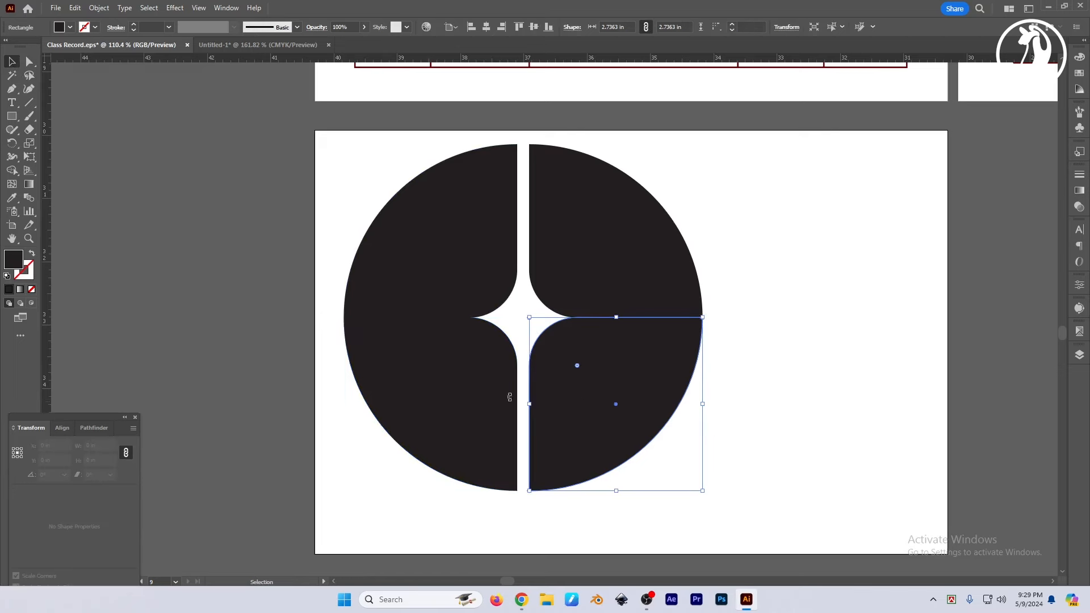
left_click(456, 374, "shift")
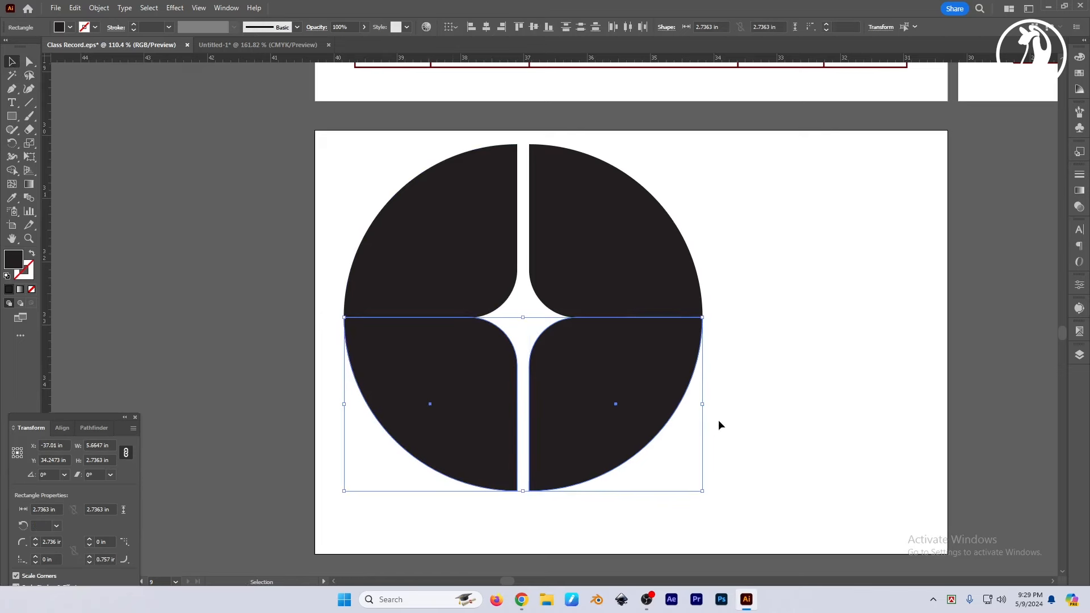
scroll(600, 443, "up", 2)
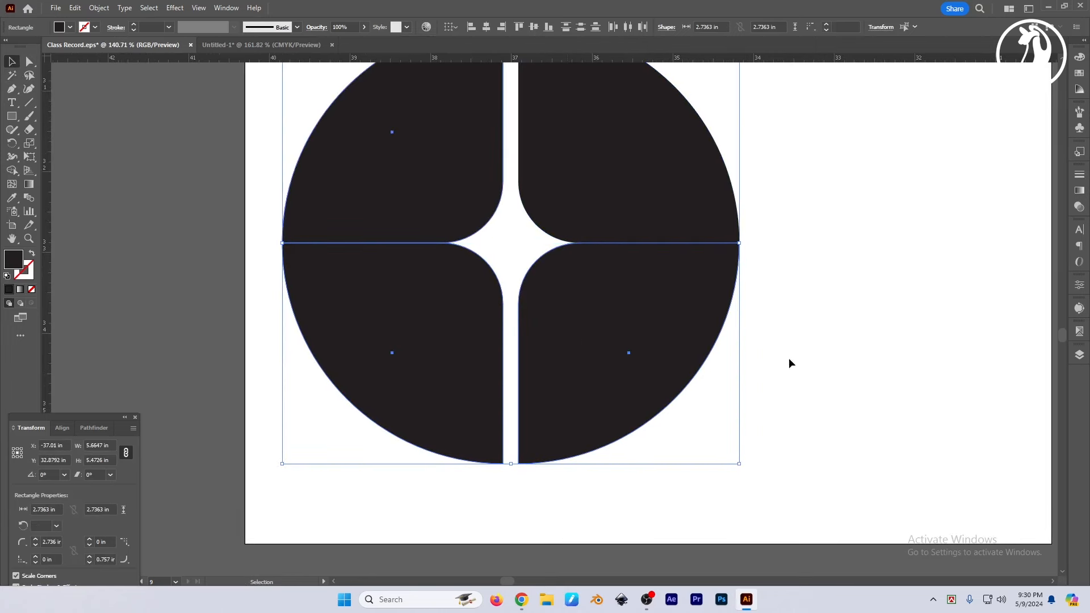
left_click(791, 362)
left_click(630, 348)
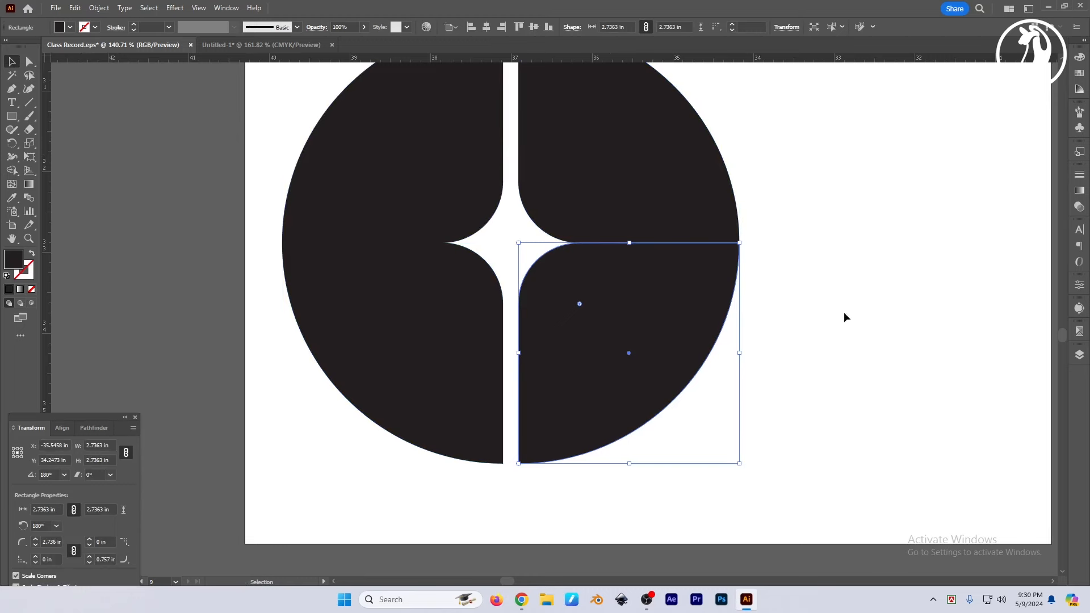
left_click(479, 183)
left_click(620, 156)
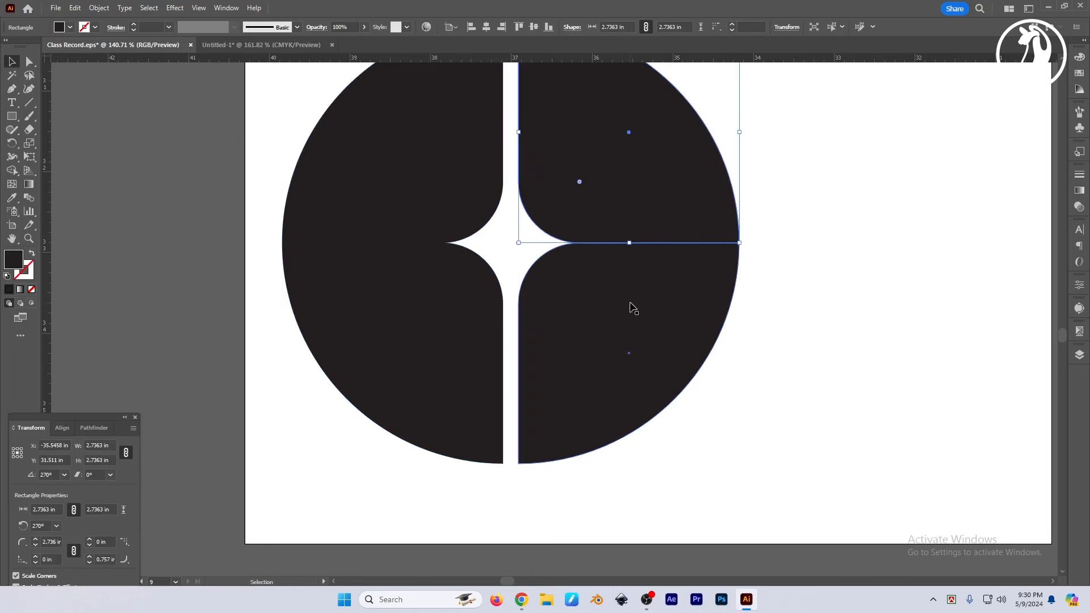
left_click(633, 308)
left_click(428, 337, "shift")
left_click_drag(601, 309, 602, 317)
left_click(761, 372)
Select all four quarters, scale the circle down to about 2.24 in wide in the artboard's upper-left corner, and deselect it
scroll(762, 372, "down", 1)
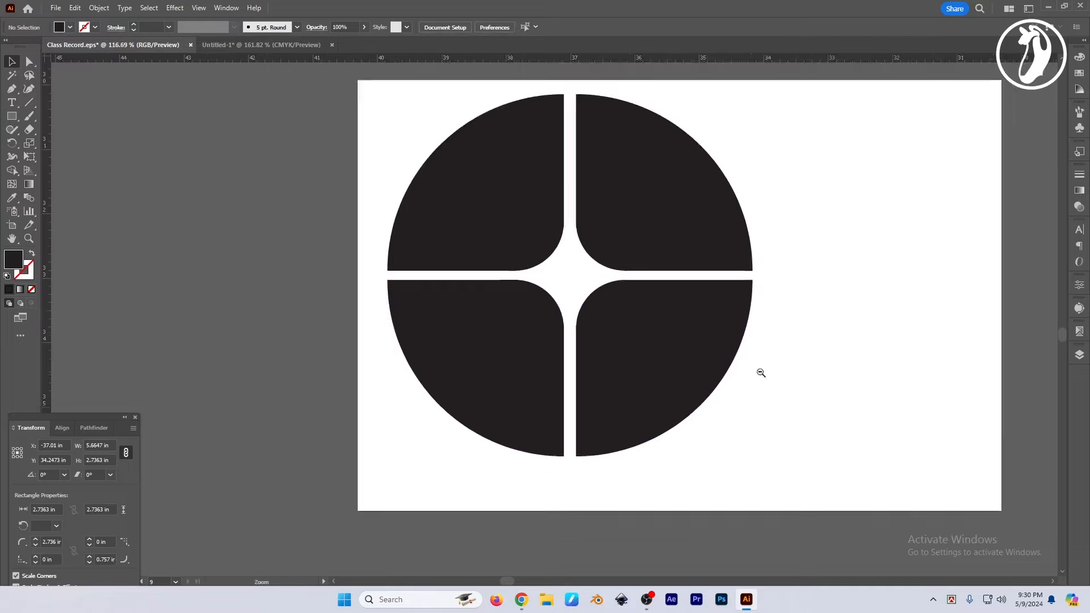
left_click_drag(813, 363, 749, 384)
left_click_drag(741, 228, 485, 355)
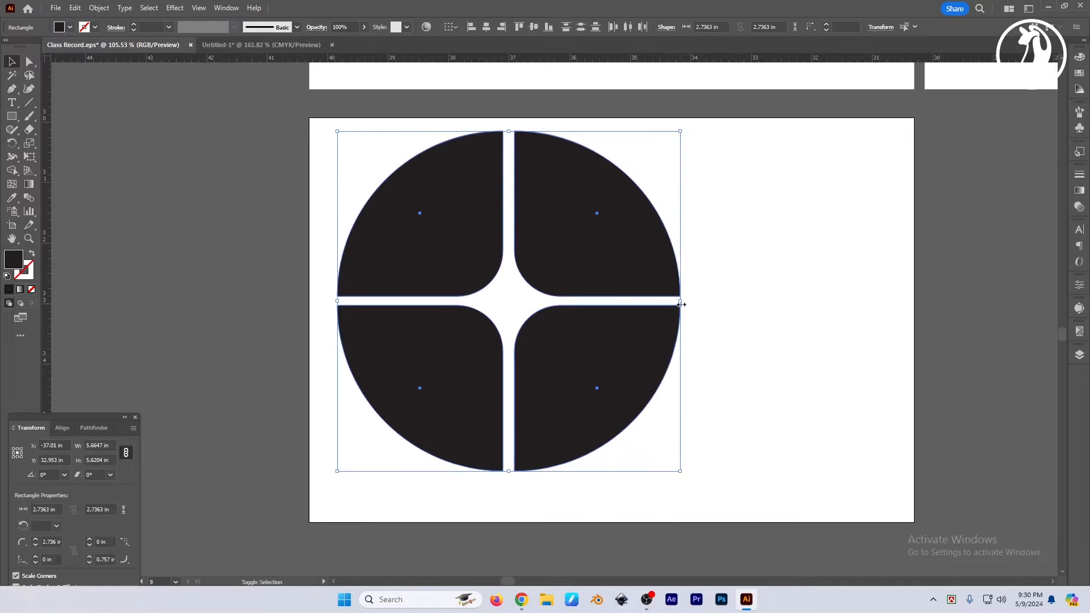
left_click_drag(680, 301, 417, 231)
left_click_drag(505, 259, 508, 293)
left_click(508, 293)
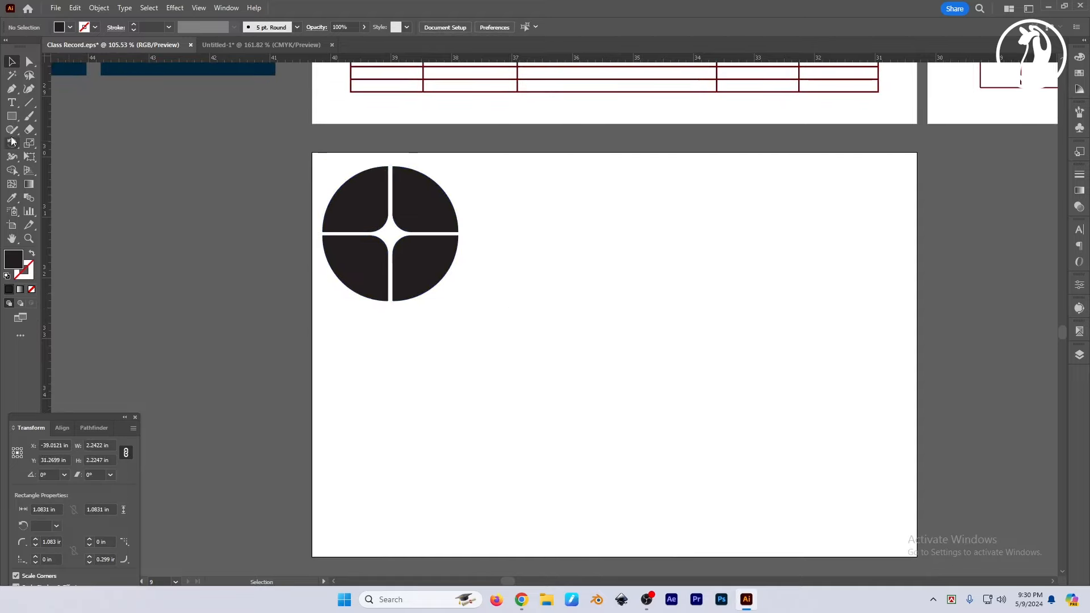
Draw a black square about 1.73 in per side to the right of the circle and shift it slightly up and left
left_click(12, 116)
left_click(55, 113)
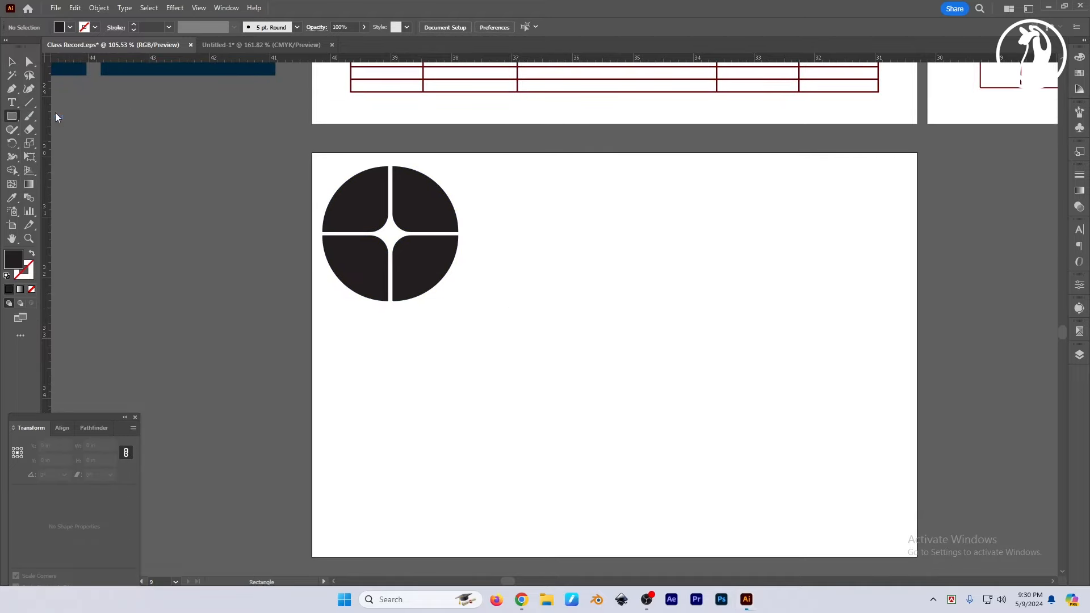
left_click_drag(489, 190, 595, 294)
key("v")
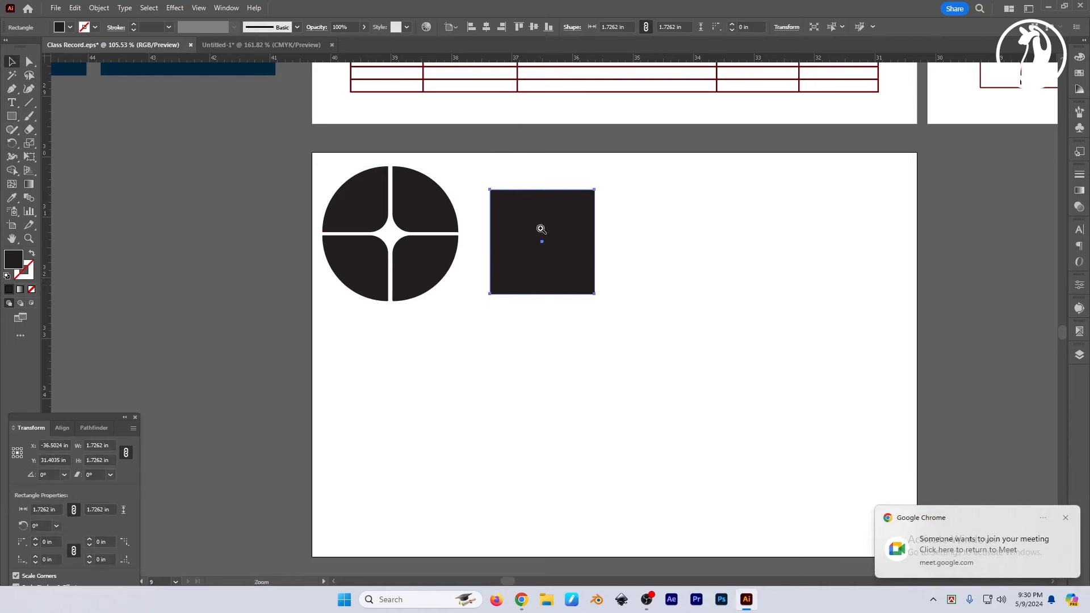
left_click_drag(539, 229, 562, 246)
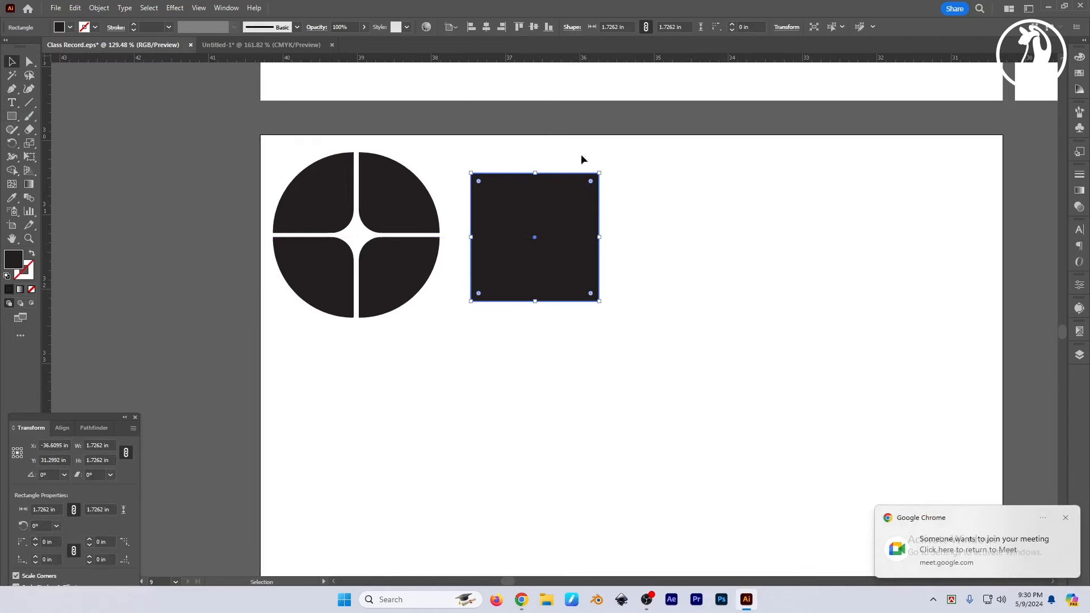
Round all four corners of the square to a radius of about 0.34 in and move it slightly left
left_click(30, 63)
left_click(690, 229)
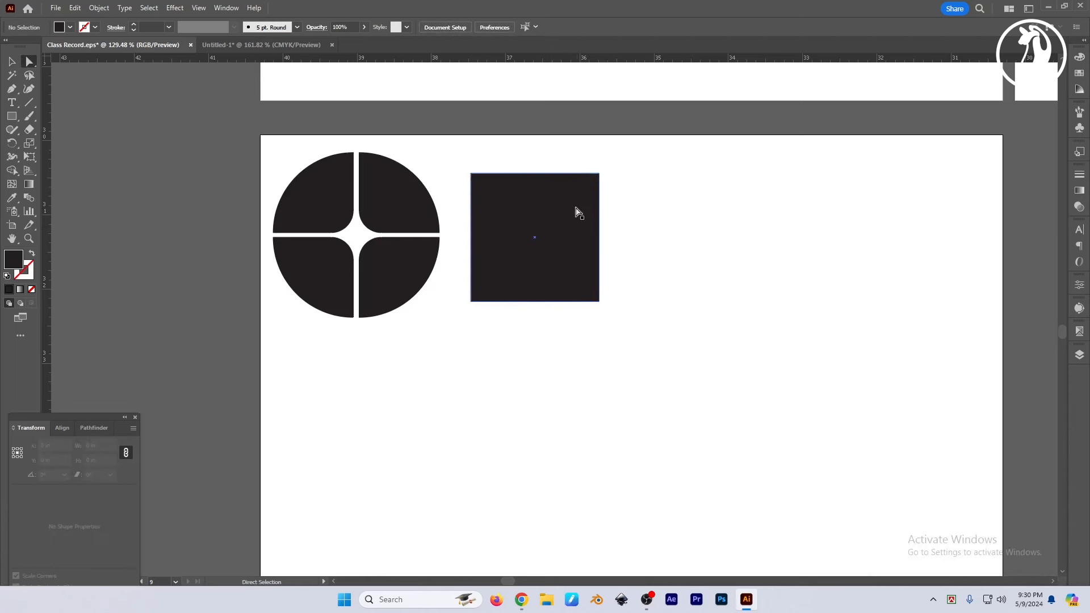
left_click(568, 207)
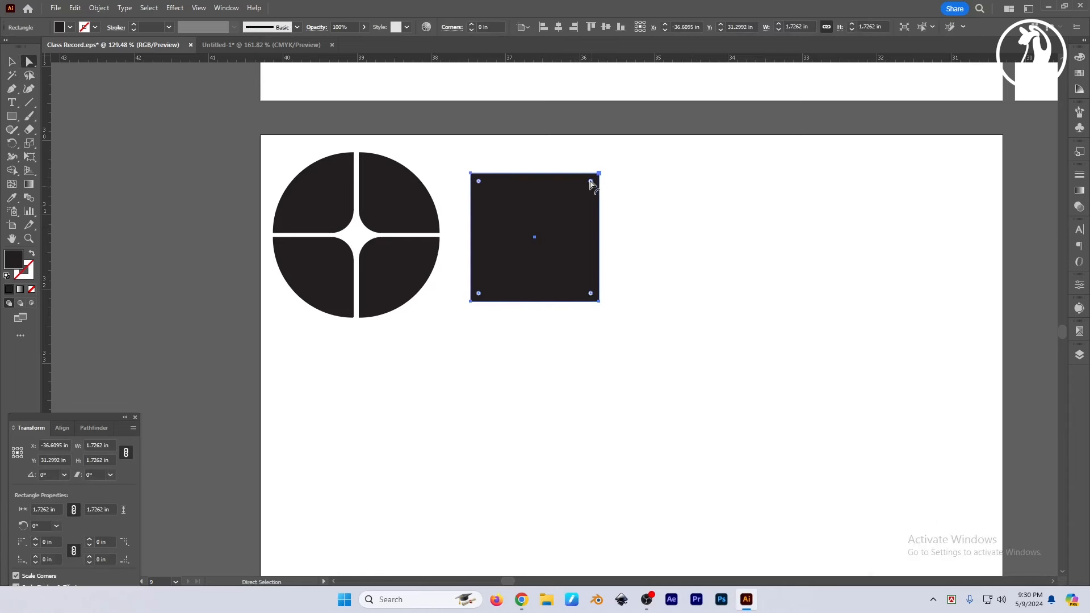
left_click_drag(590, 182, 574, 200)
left_click(716, 269)
left_click(548, 237)
key("v")
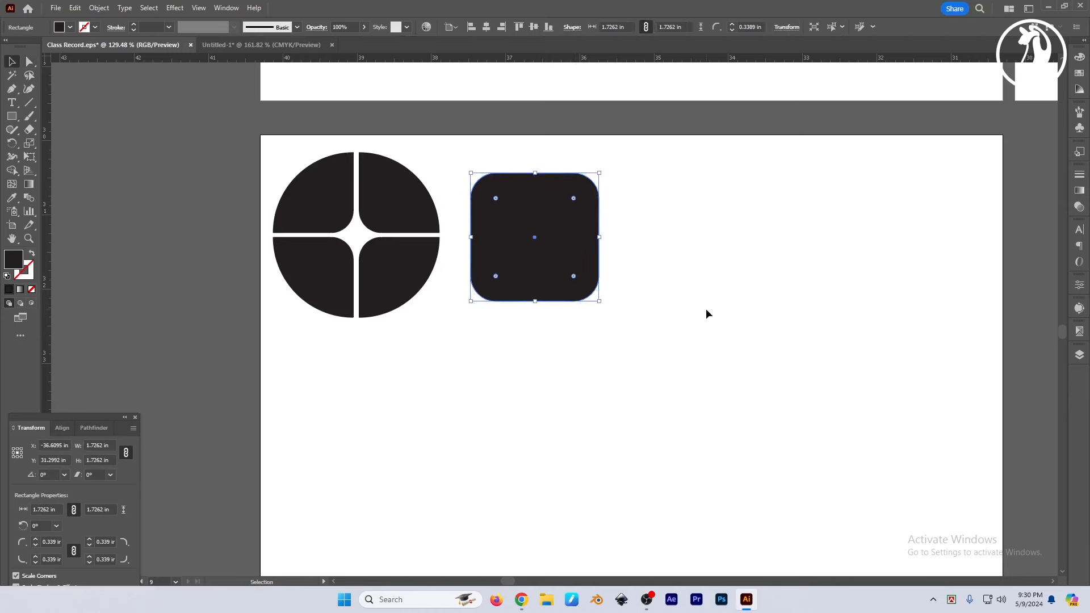
left_click(710, 309)
key("space")
left_click_drag(717, 311, 690, 314)
left_click_drag(532, 243, 524, 243)
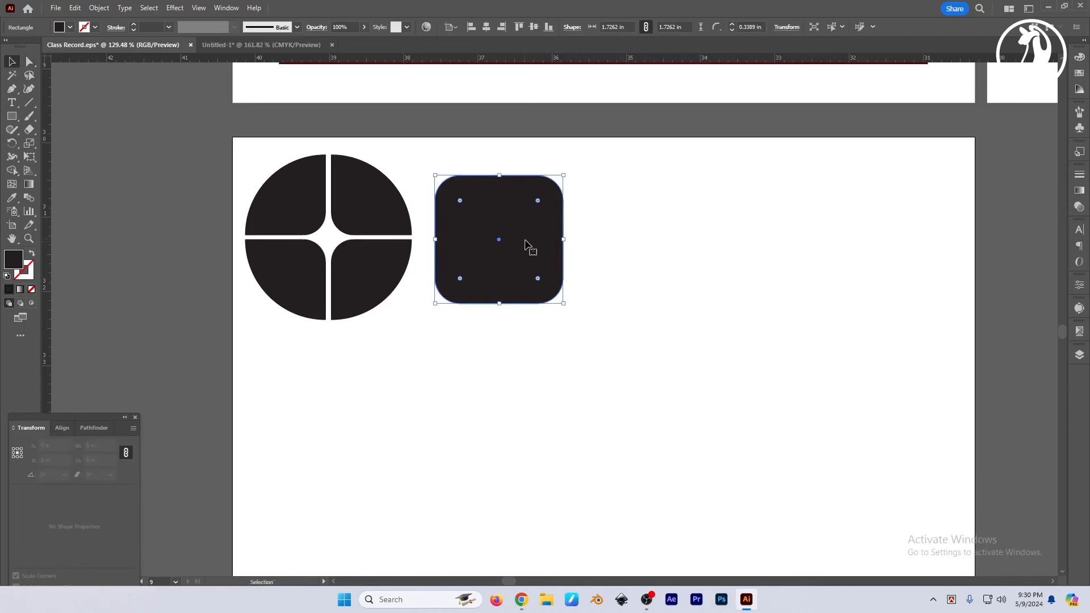
Draw a black square about 1.66 in per side beside the rounded square and round its upper-left and lower-right corners to about 0.79 in
left_click(11, 117)
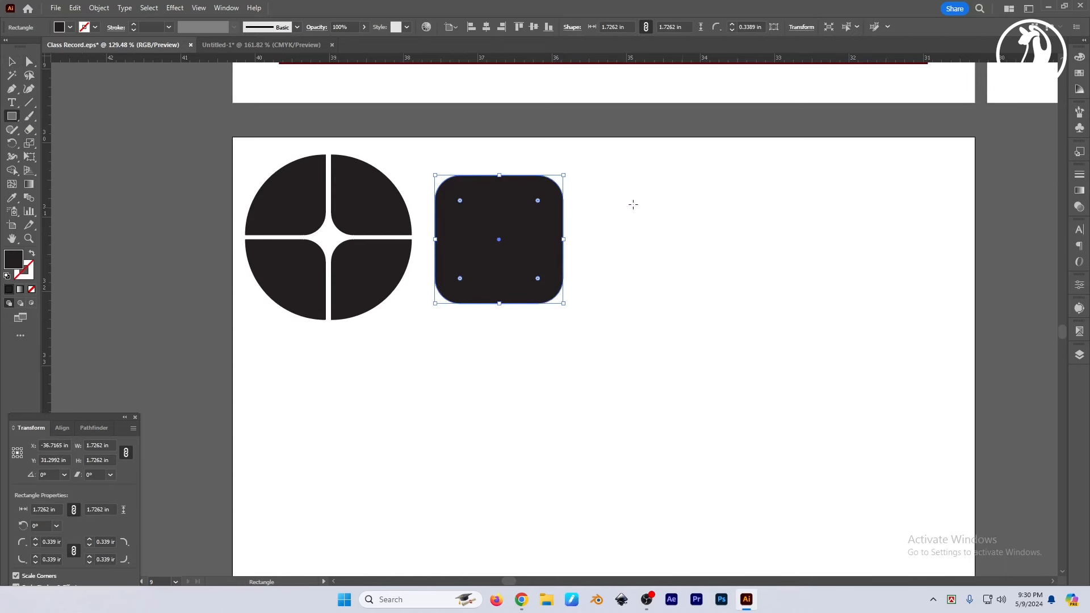
left_click_drag(591, 175, 683, 299)
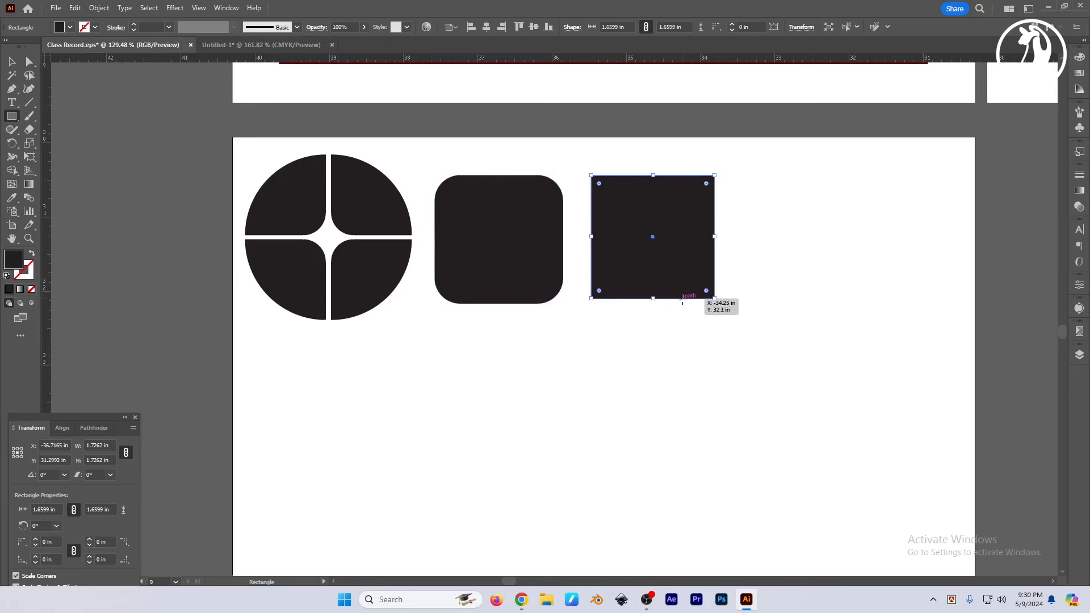
left_click(30, 62)
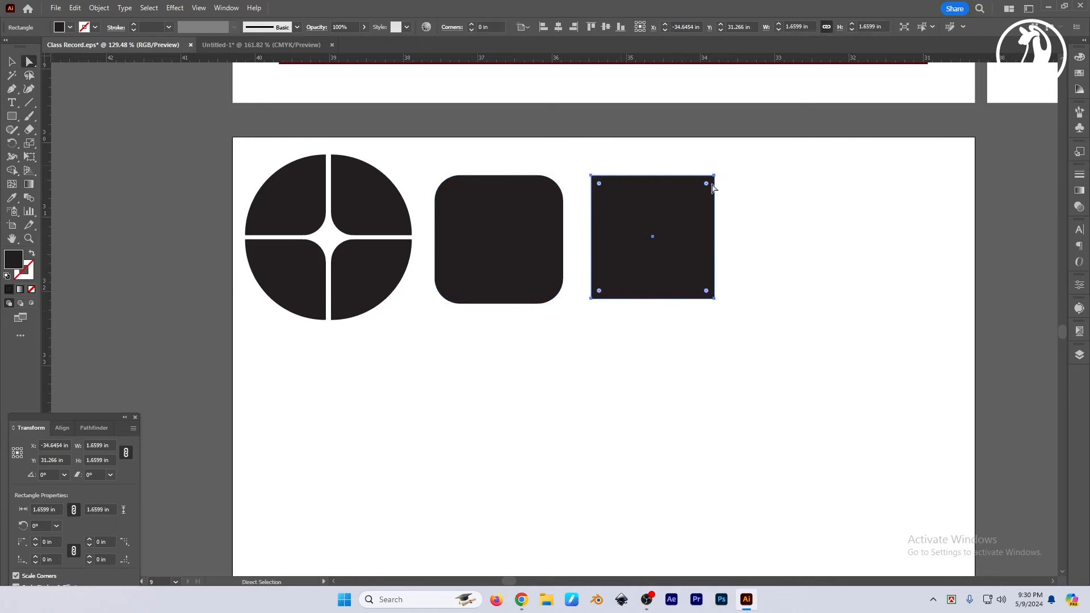
left_click_drag(579, 162, 605, 197)
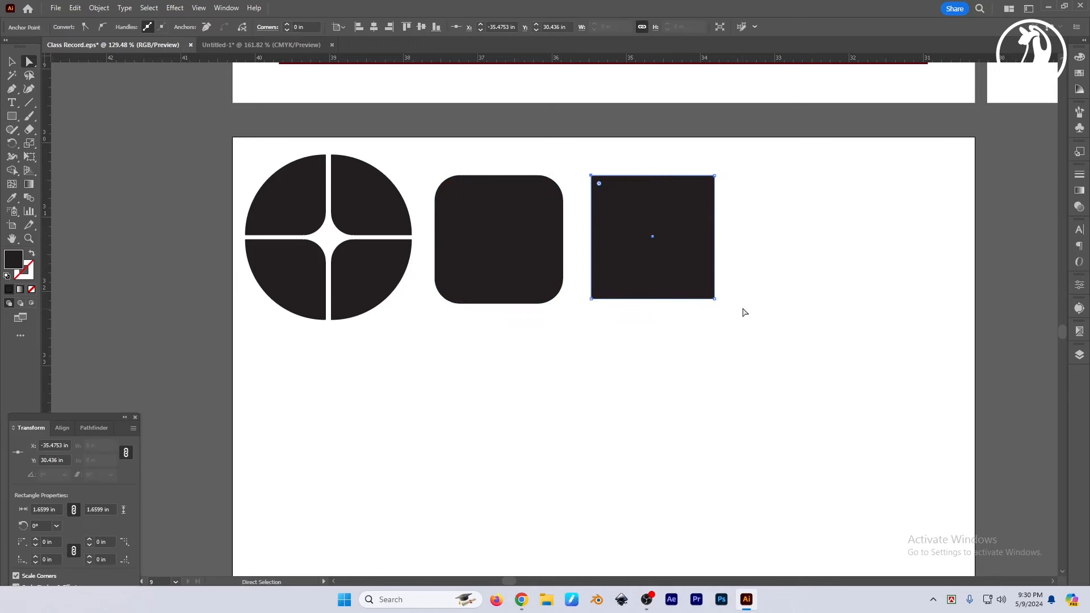
left_click_drag(734, 291, 661, 237)
left_click(772, 317)
left_click_drag(762, 312, 750, 311)
key("v")
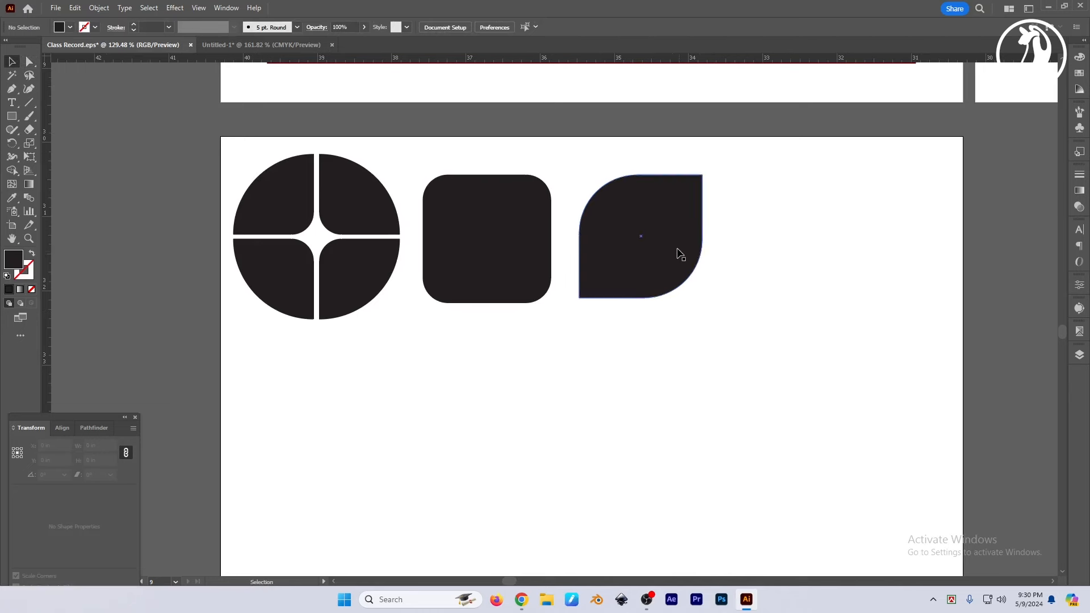
Draw a black square about 1.61 in per side to the right of the leaf shape and round its two upper corners
left_click(673, 249)
left_click_drag(11, 116, 133, 149)
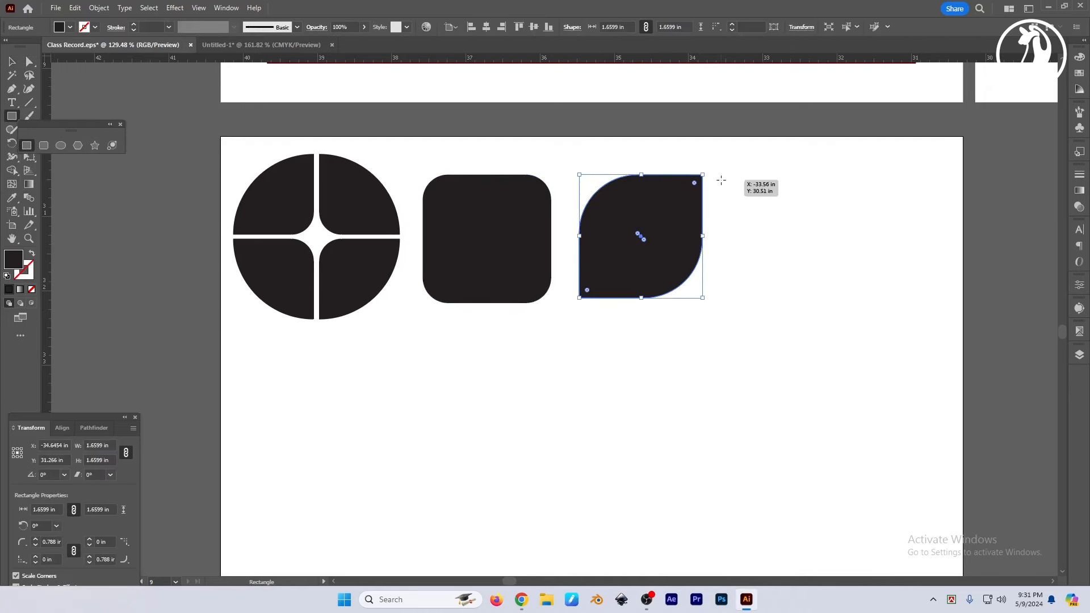
left_click_drag(720, 175, 821, 295)
key("v")
left_click(29, 63)
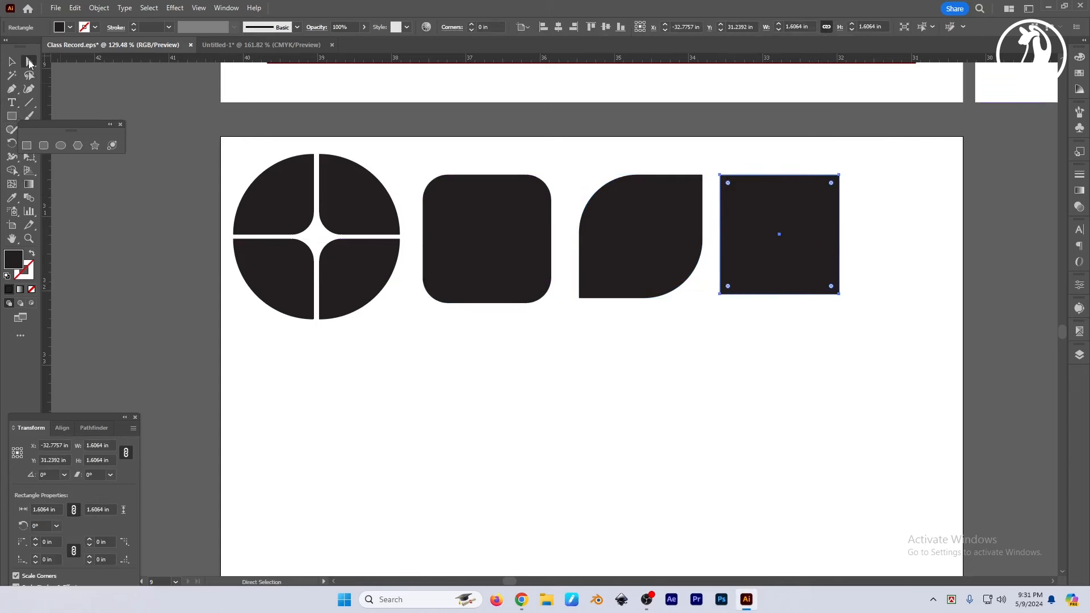
left_click(734, 171)
left_click_drag(734, 171, 803, 212)
left_click(860, 239)
Draw a black square about 1.58 in per side to the right of the arch shape, reaching over the artboard's edge
scroll(810, 273, "right", 2)
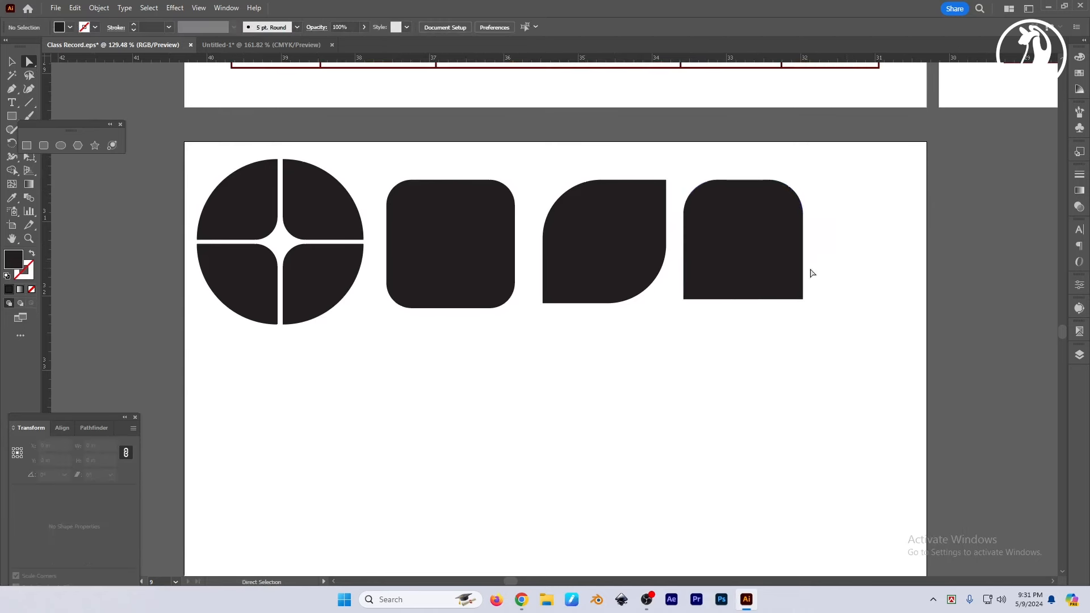
left_click(13, 117)
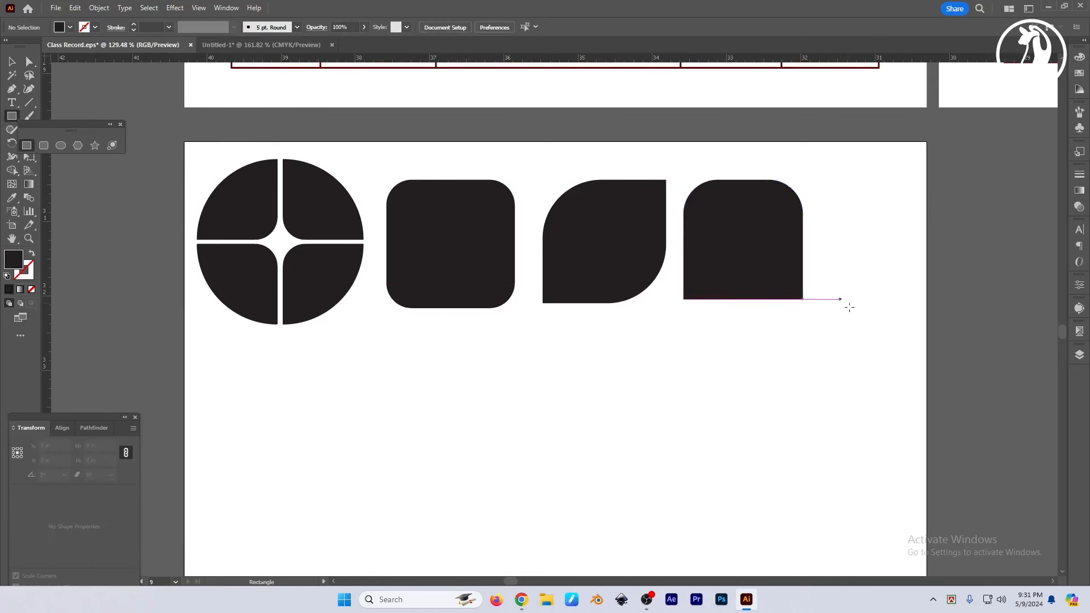
scroll(846, 304, "down", 1)
left_click(120, 124)
left_click_drag(882, 327, 856, 322)
left_click_drag(793, 164, 850, 280)
Round the new square's two lower corners to about 0.39 in and its upper-right corner to about 0.93 in
left_click(29, 61)
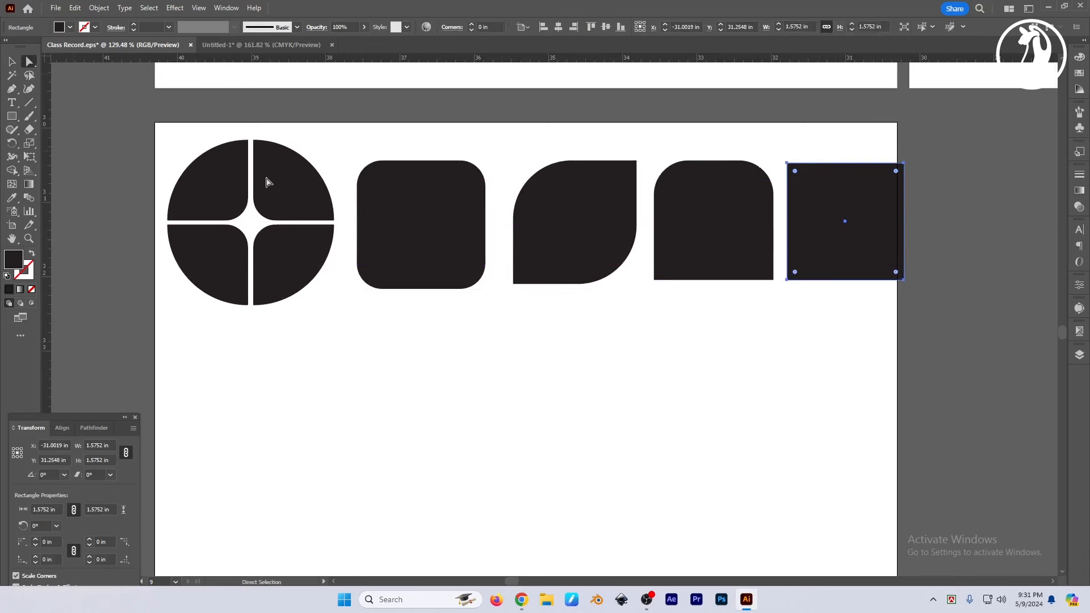
left_click(890, 347)
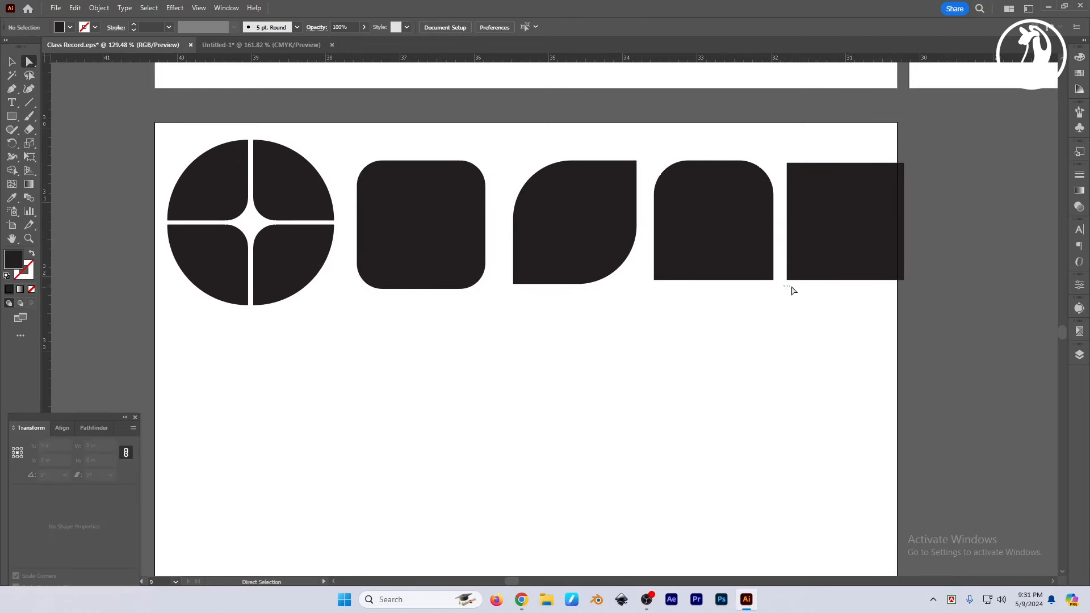
left_click(898, 279)
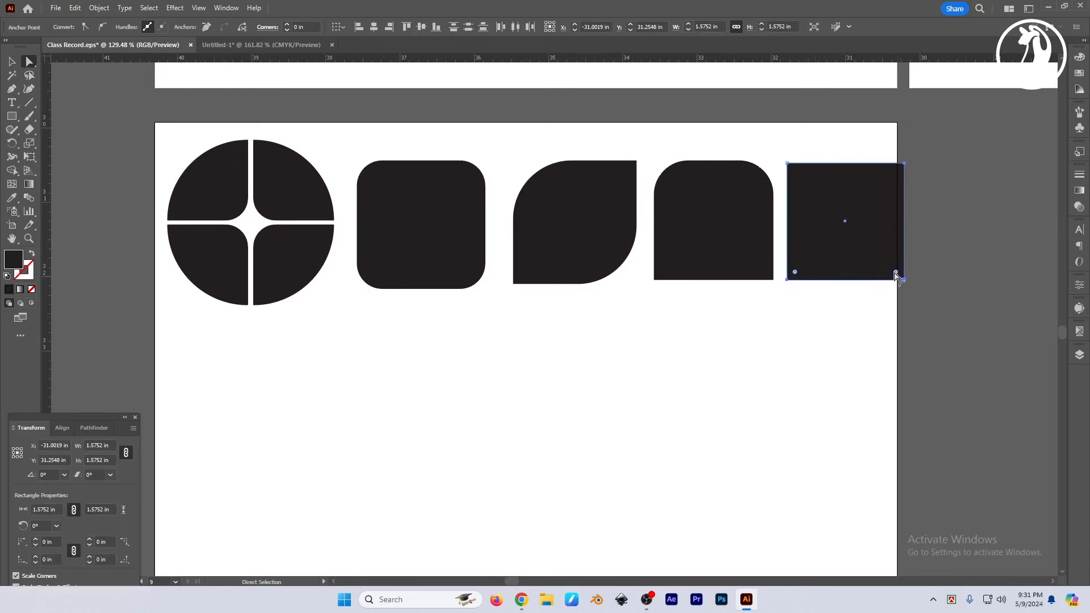
left_click_drag(897, 276, 879, 251)
left_click(932, 176)
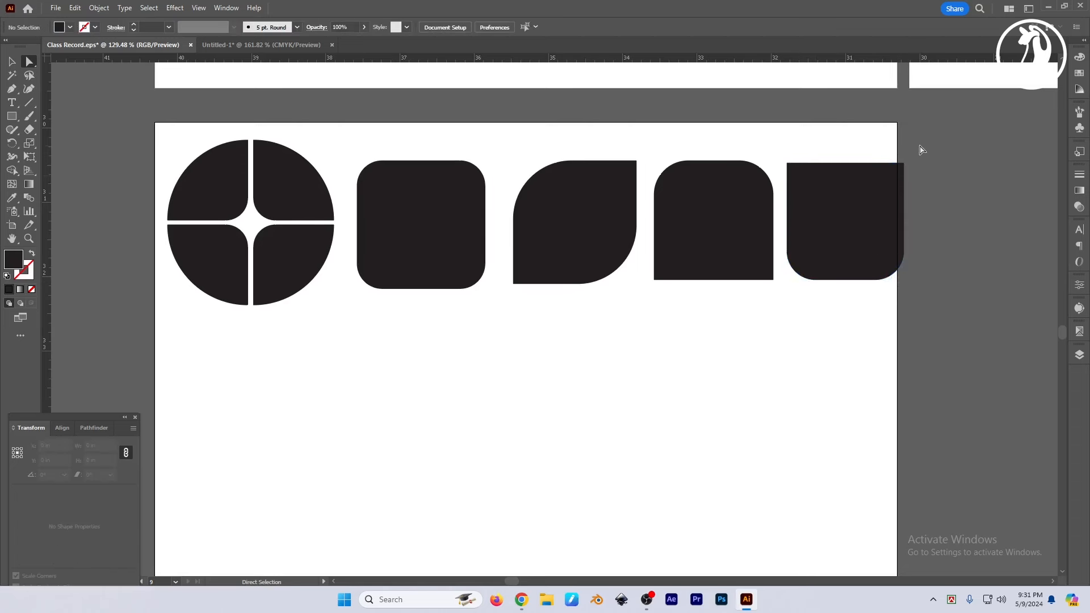
left_click_drag(879, 183, 825, 223)
key("v")
left_click(846, 343)
Move the three-corner-rounded shape directly below the arch shape and line it up with the arch
left_click_drag(841, 348, 900, 327)
left_click_drag(890, 200, 759, 322)
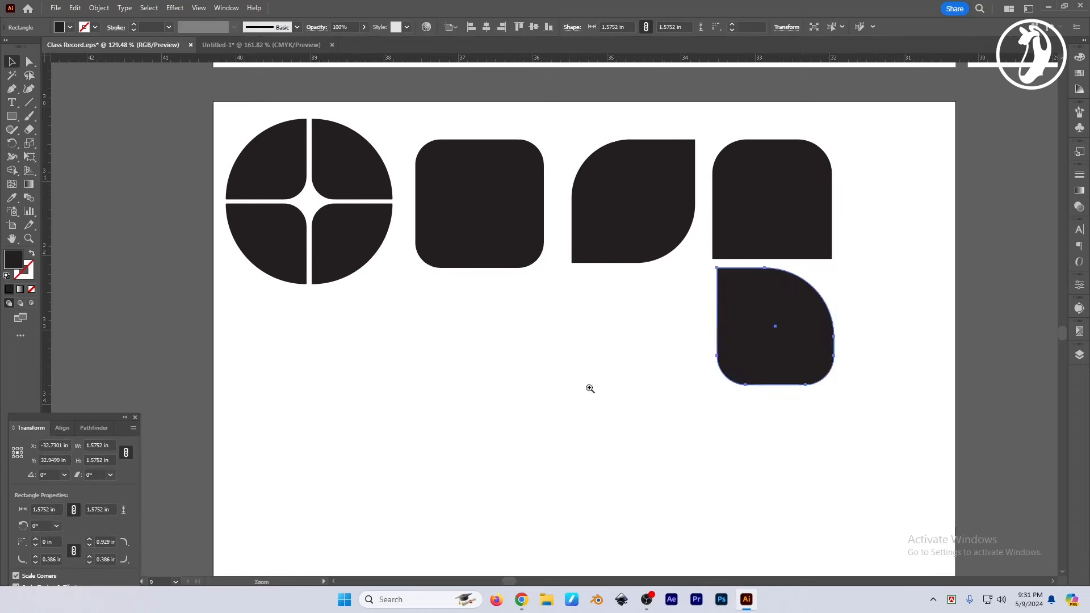
left_click_drag(589, 387, 636, 365)
left_click_drag(826, 312, 822, 311)
Create a rounded rectangle 10 in wide and 2 in high with a corner radius of 45 in
left_click_drag(12, 115, 48, 121)
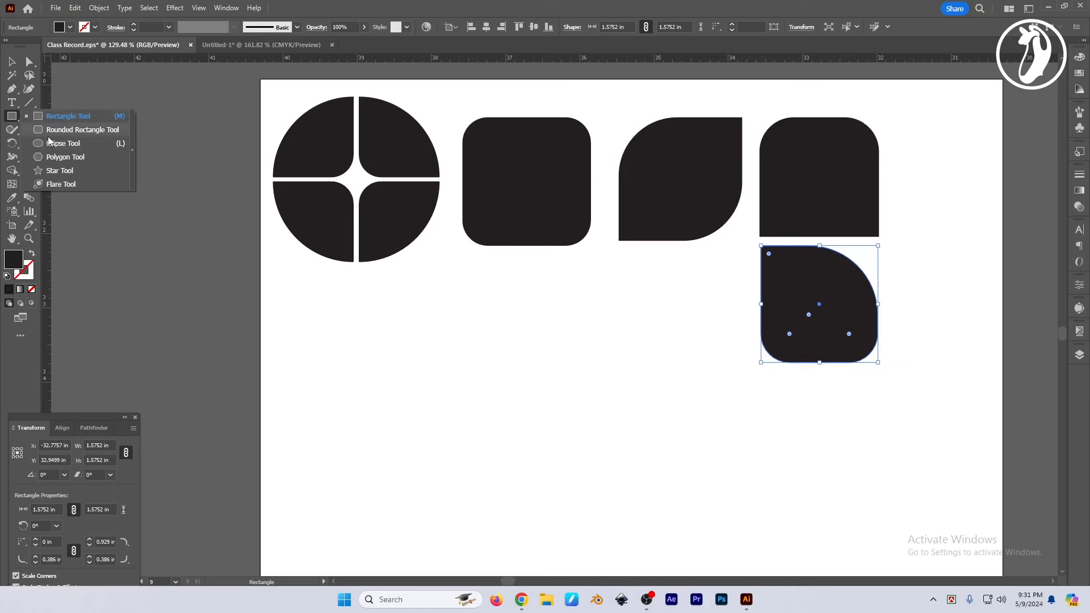
left_click(91, 130)
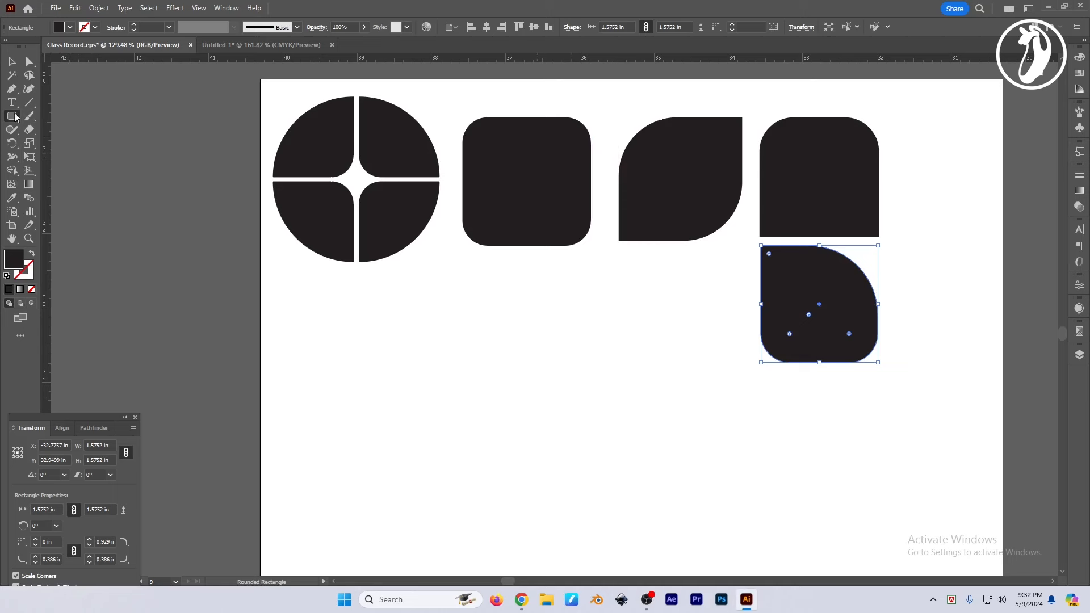
left_click(492, 369)
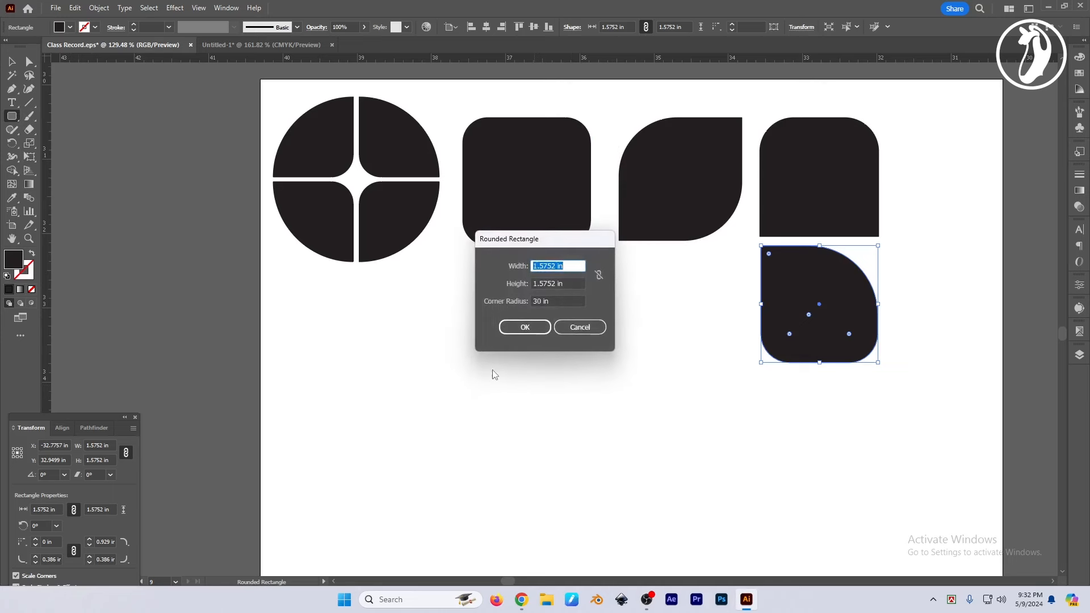
left_click_drag(561, 244, 588, 288)
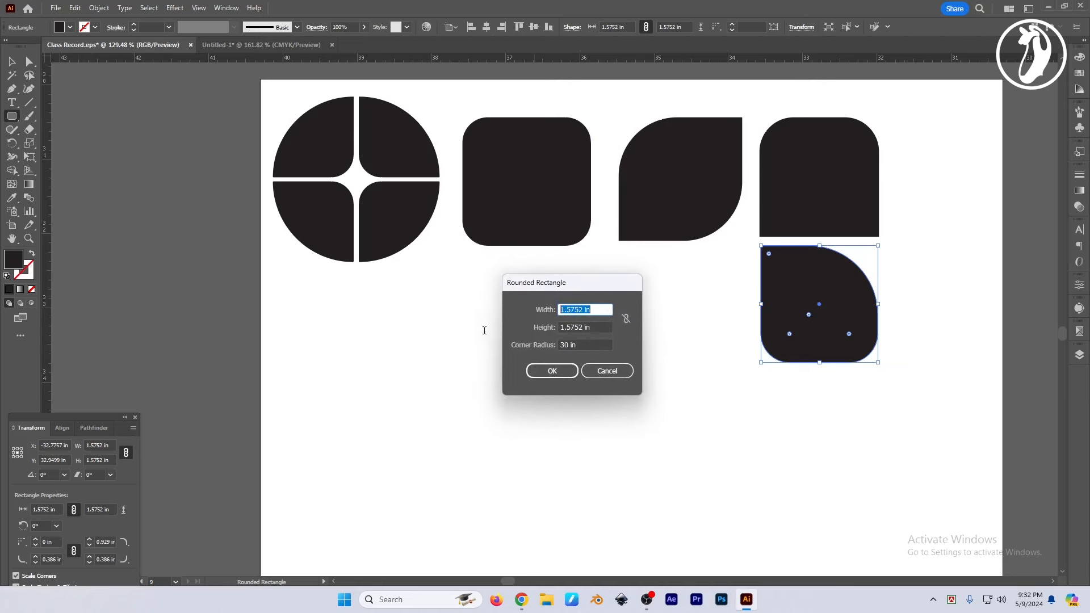
type("10")
key("Tab")
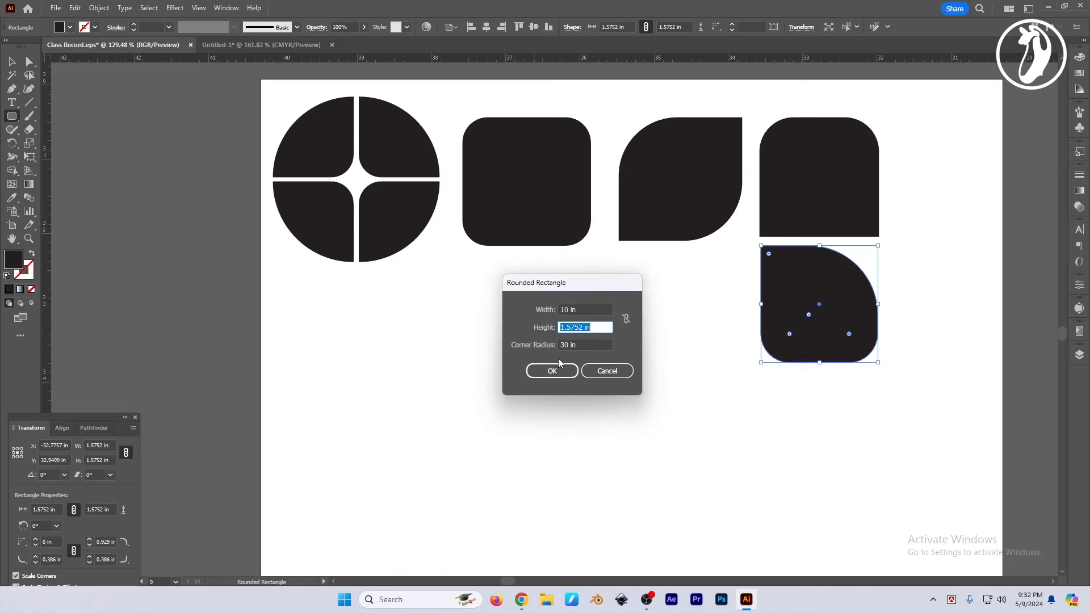
type("2")
key("Tab")
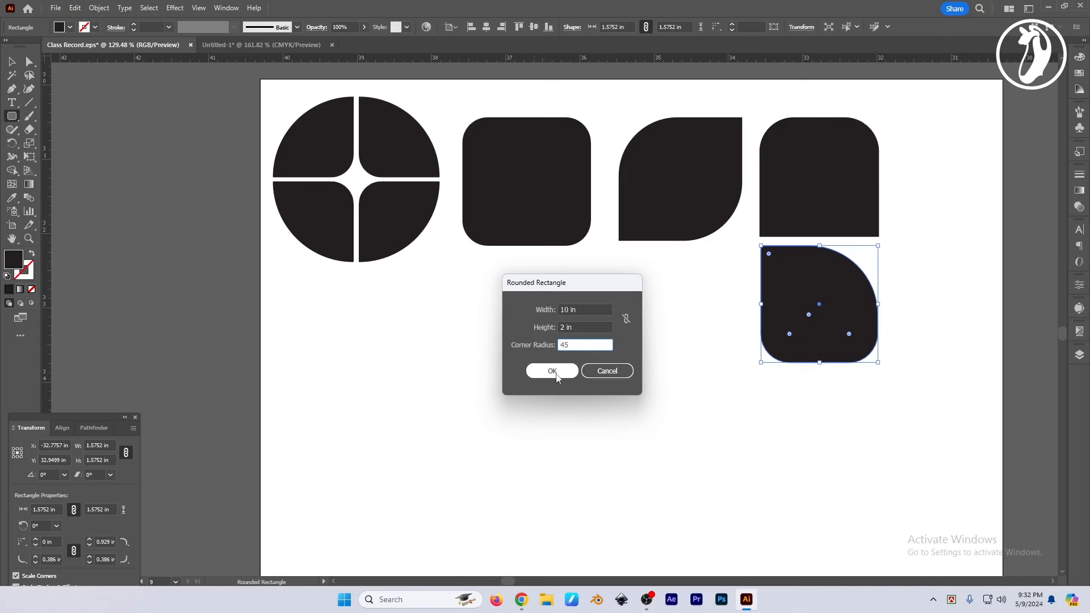
left_click(552, 372)
Move the large rounded rectangle left across the artboard, then delete it
scroll(596, 347, "down", 3)
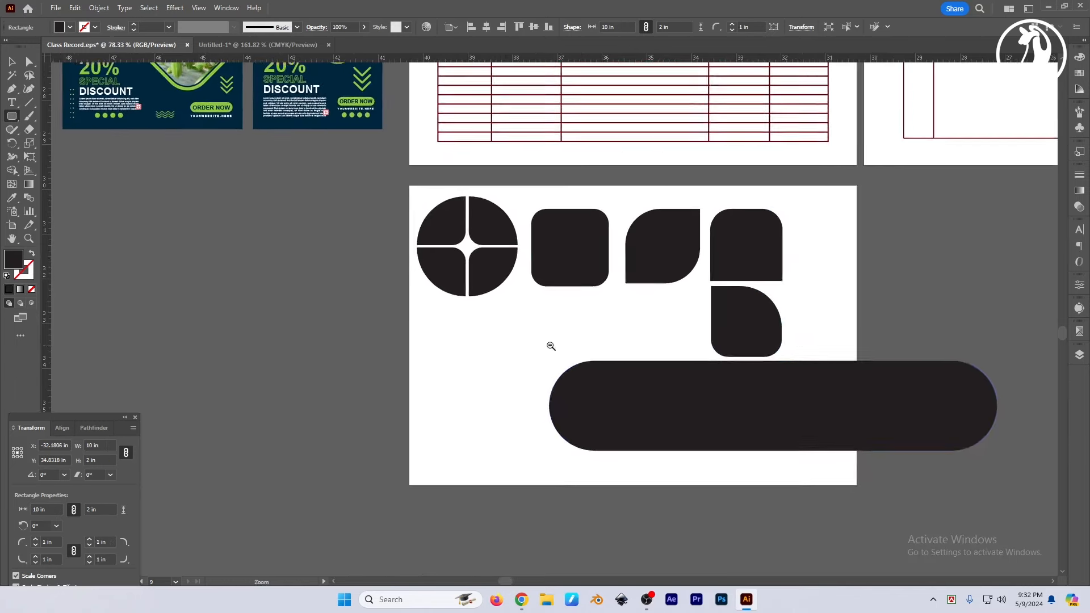
key("v")
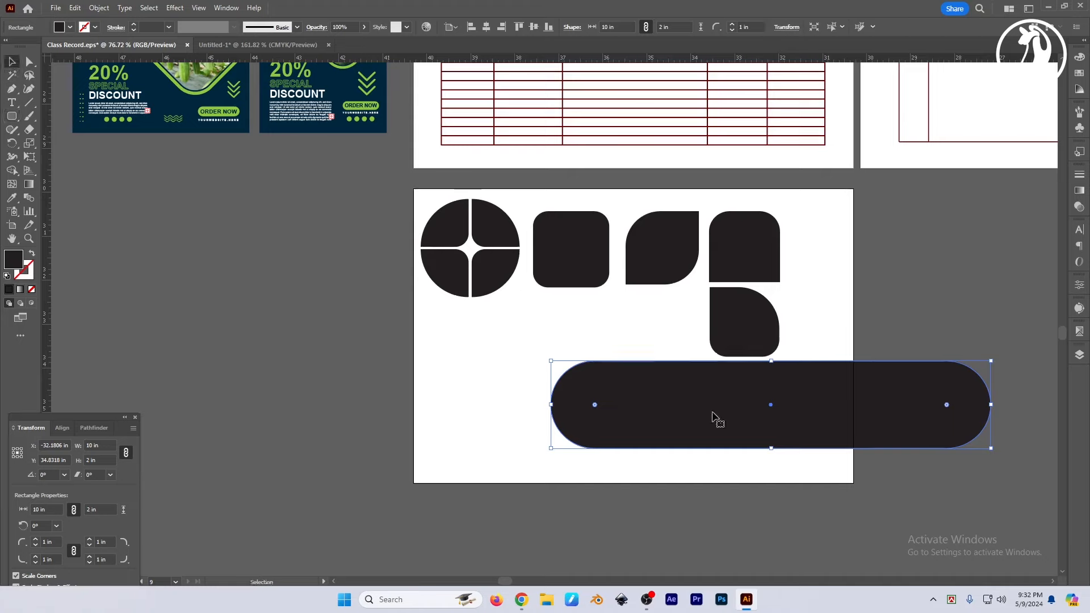
left_click_drag(768, 415, 636, 412)
scroll(738, 429, "up", 3)
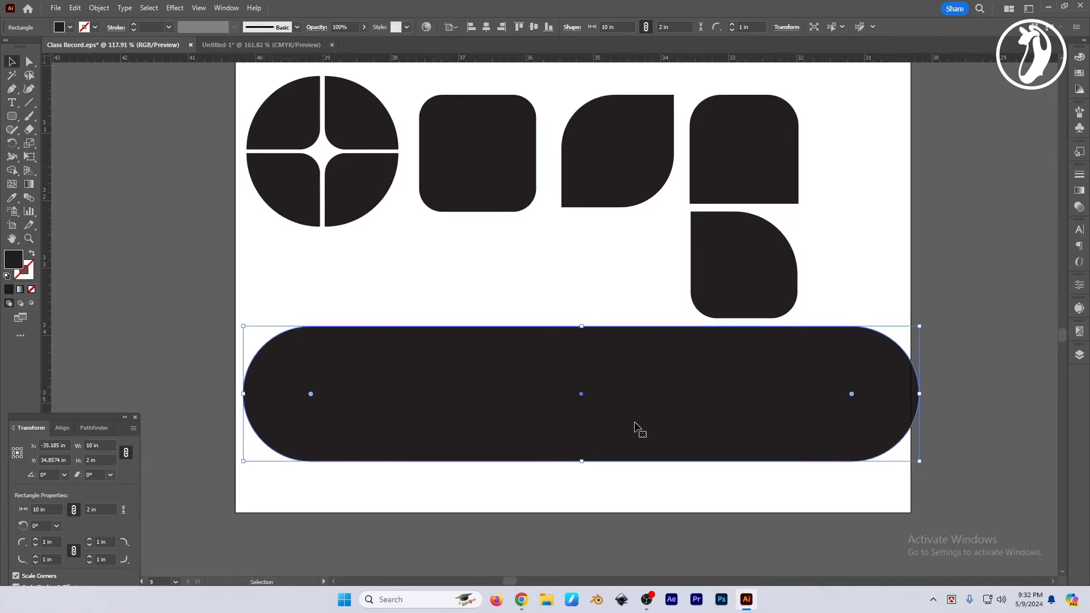
key("Delete")
Scale all shapes down slightly together, then move the lower shape, about 1.41 in wide, up to the right end of the row
left_click(13, 117)
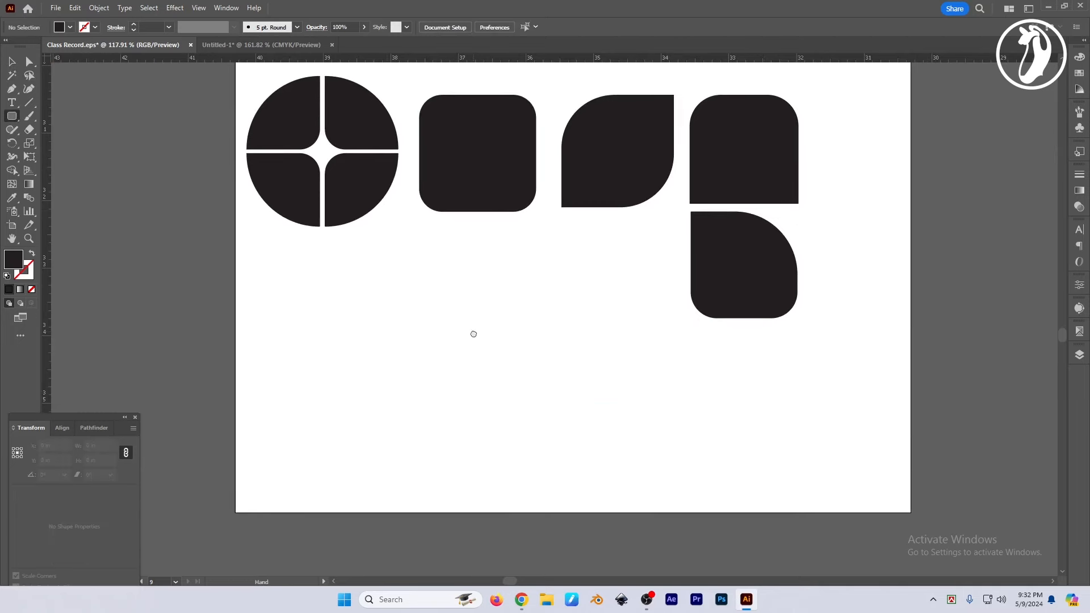
scroll(472, 333, "up", 2)
left_click_drag(558, 308, 561, 324)
key("v")
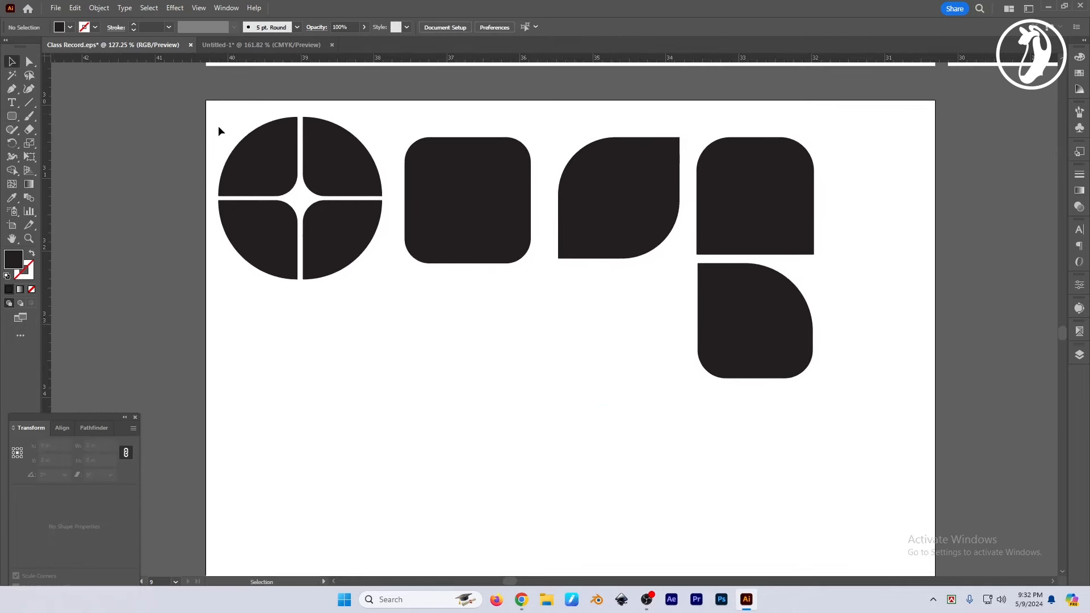
left_click_drag(218, 117, 914, 415)
left_click_drag(813, 248, 749, 248)
left_click(784, 270)
left_click_drag(711, 307, 834, 211)
Draw a black rounded rectangle about 4.02 in wide and 0.71 in high below the row of shapes
left_click(12, 116)
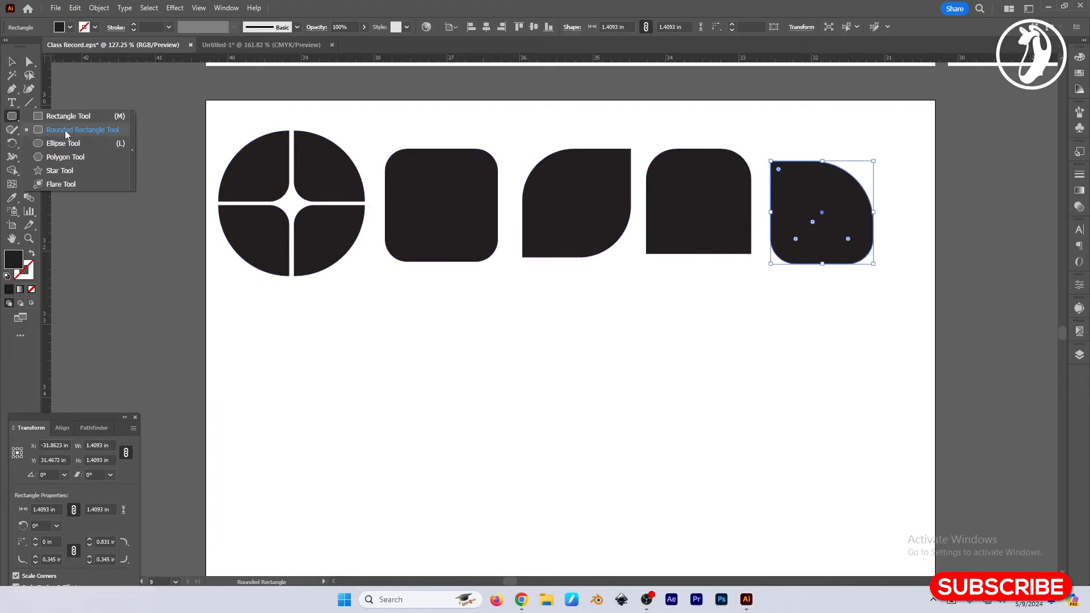
left_click(66, 131)
left_click_drag(239, 291, 532, 344)
key("v")
scroll(356, 346, "up", 1)
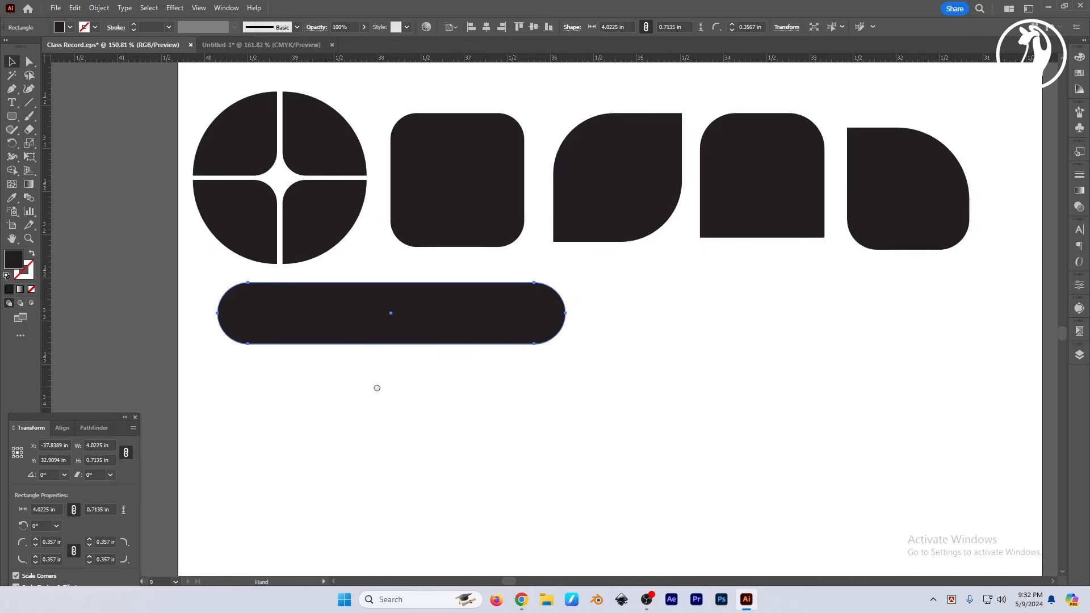
Move the pill shape right beneath the row, scale it down to about 3.79 × 0.67 in, and deselect it
left_click_drag(316, 328, 458, 310)
left_click_drag(719, 296, 629, 302)
scroll(608, 302, "left", 1)
left_click(618, 356)
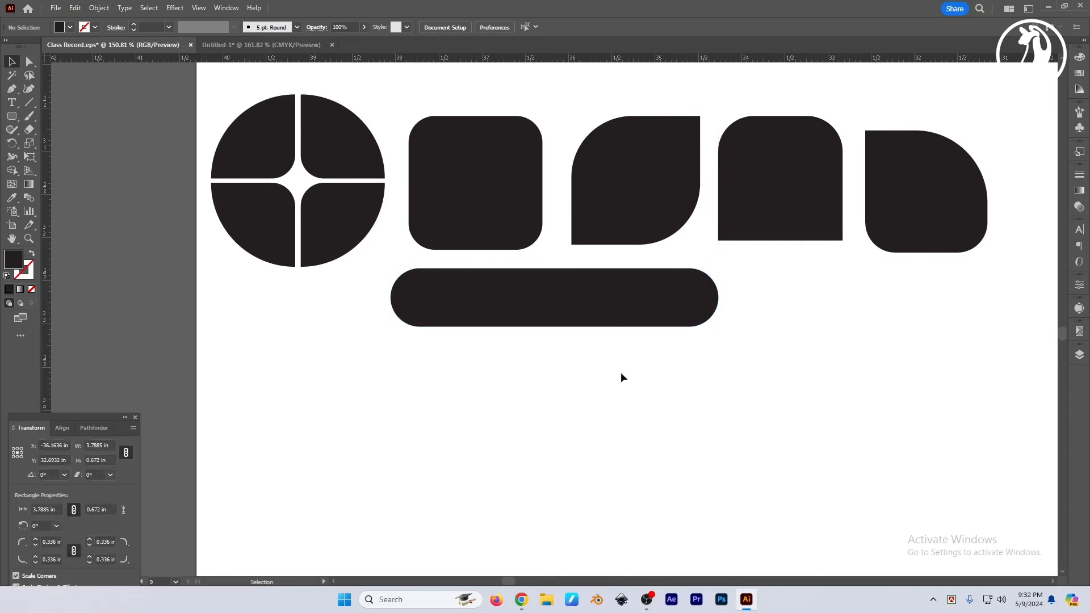
left_click(621, 372)
Draw a square-cornered black rectangle about 3.79 in wide and 0.59 in high directly below the pill shape
left_click(13, 117)
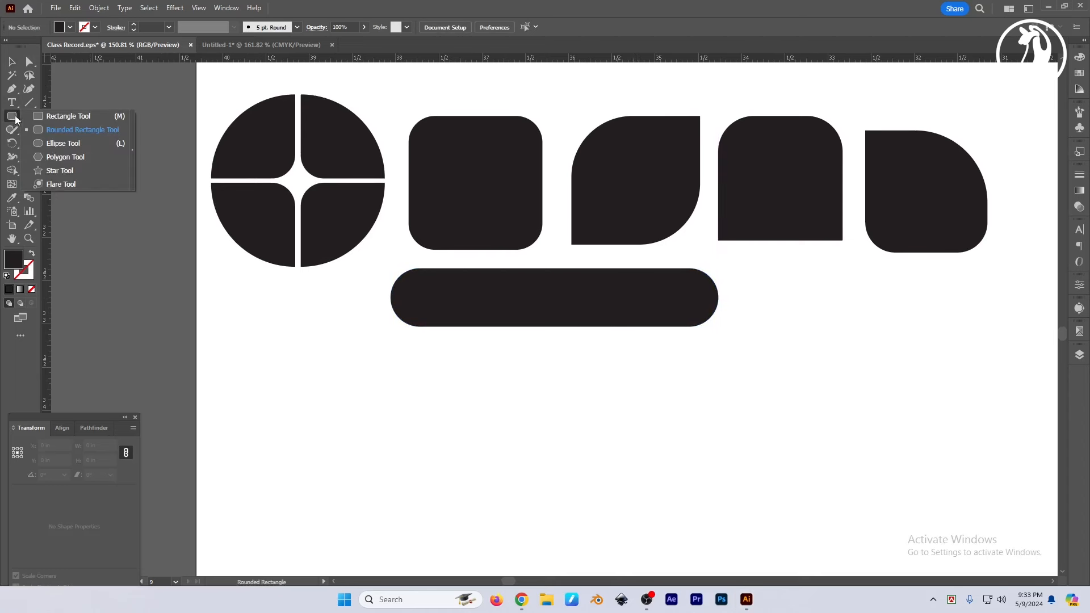
left_click(49, 117)
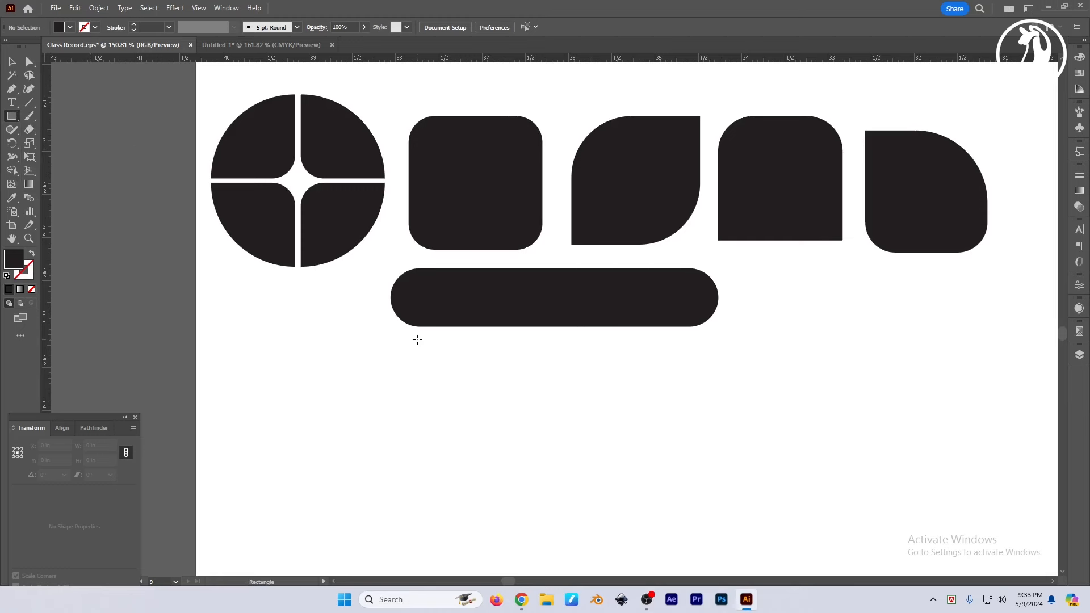
left_click_drag(391, 340, 719, 390)
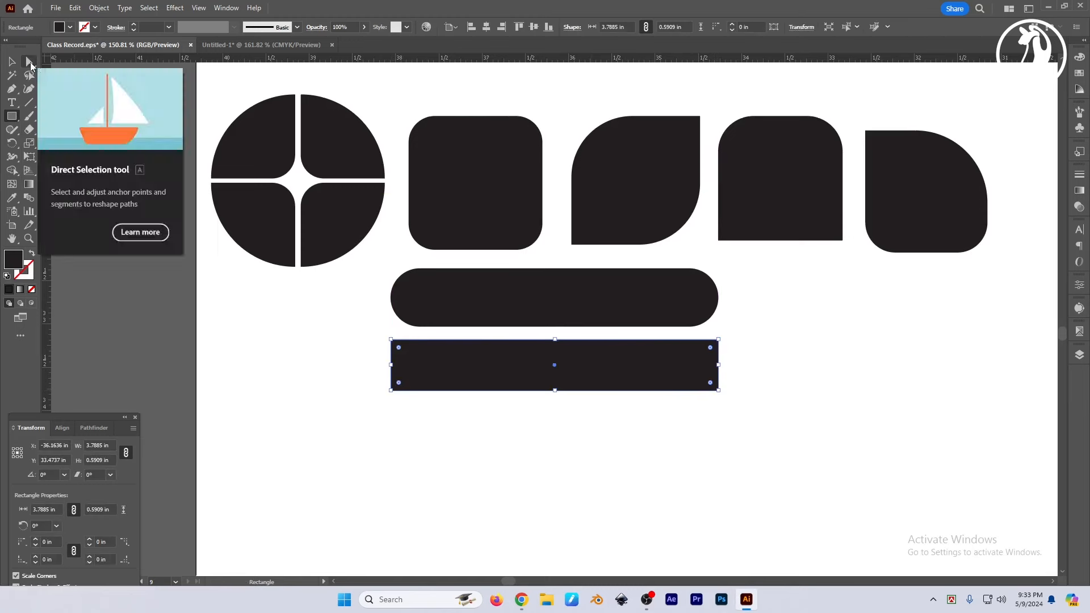
Round all corners of the lower rectangle to the maximum radius, about 0.3 in, with live corners, and deselect it
left_click(30, 62)
left_click(353, 336)
left_click(416, 356)
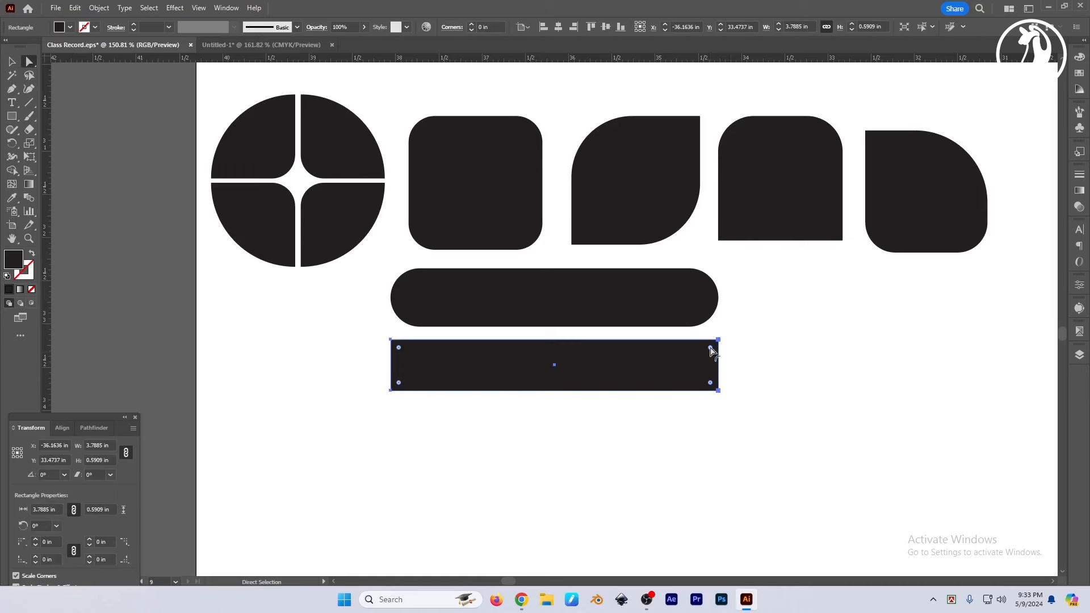
left_click_drag(710, 350, 688, 360)
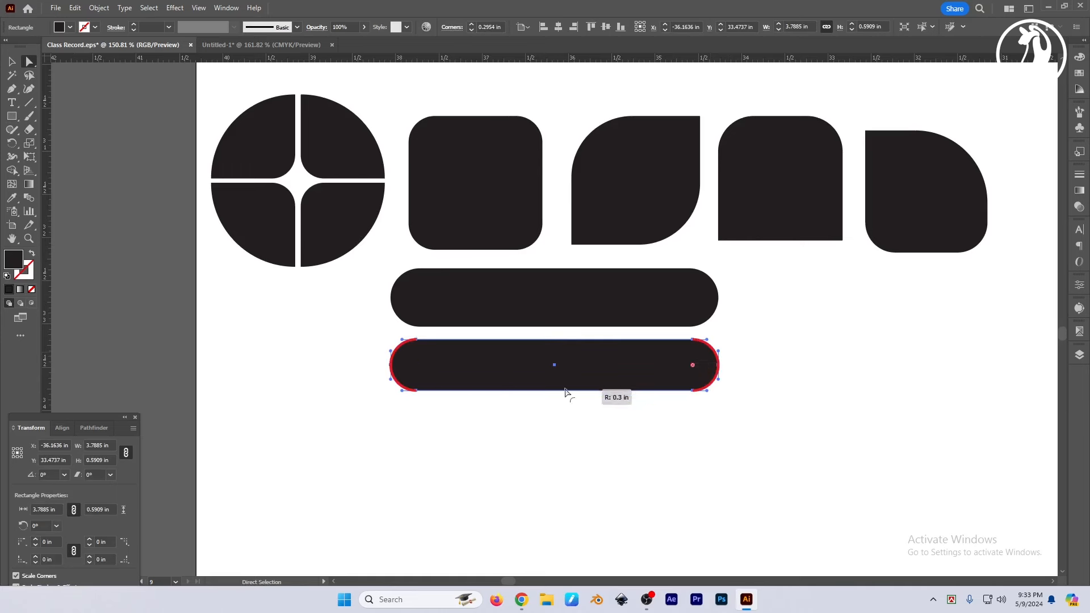
left_click(427, 427)
key("v")
left_click(640, 309)
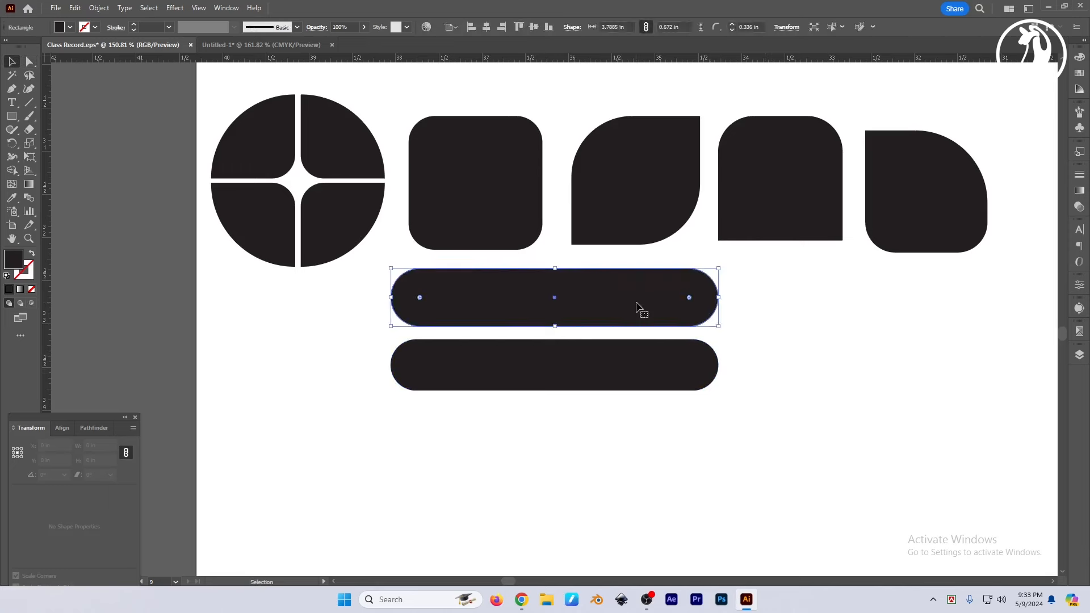
left_click(771, 373)
Draw a black square about 1.83 in wide beside the two pill shapes, and delete it
left_click_drag(11, 116, 57, 131)
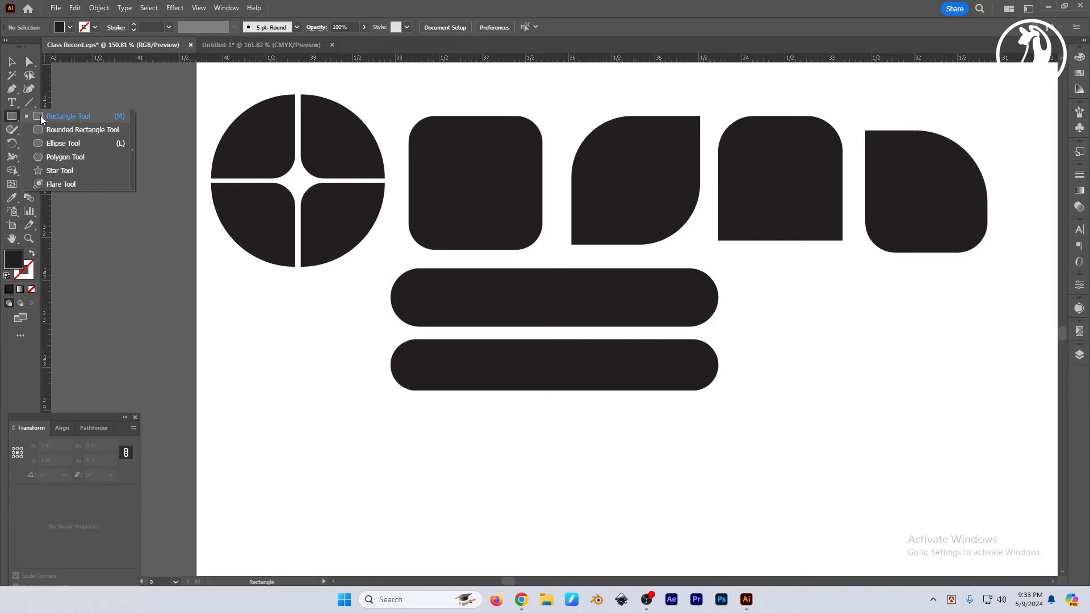
left_click(42, 118)
mouse_move(734, 292)
left_mouse_down()
mouse_move(778, 308)
mouse_move(891, 450)
left_mouse_up()
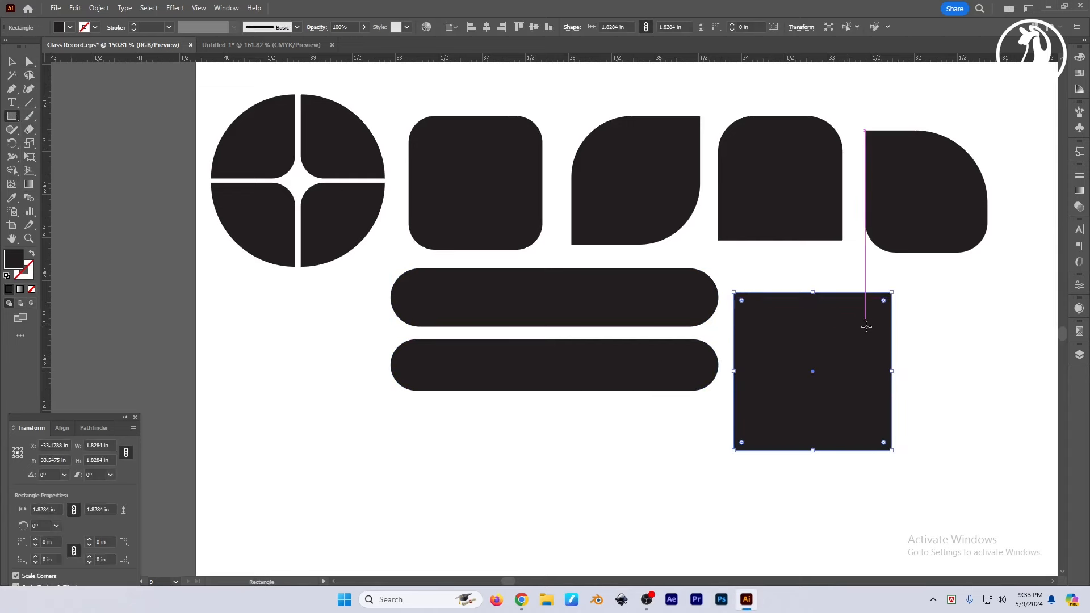
key("Delete")
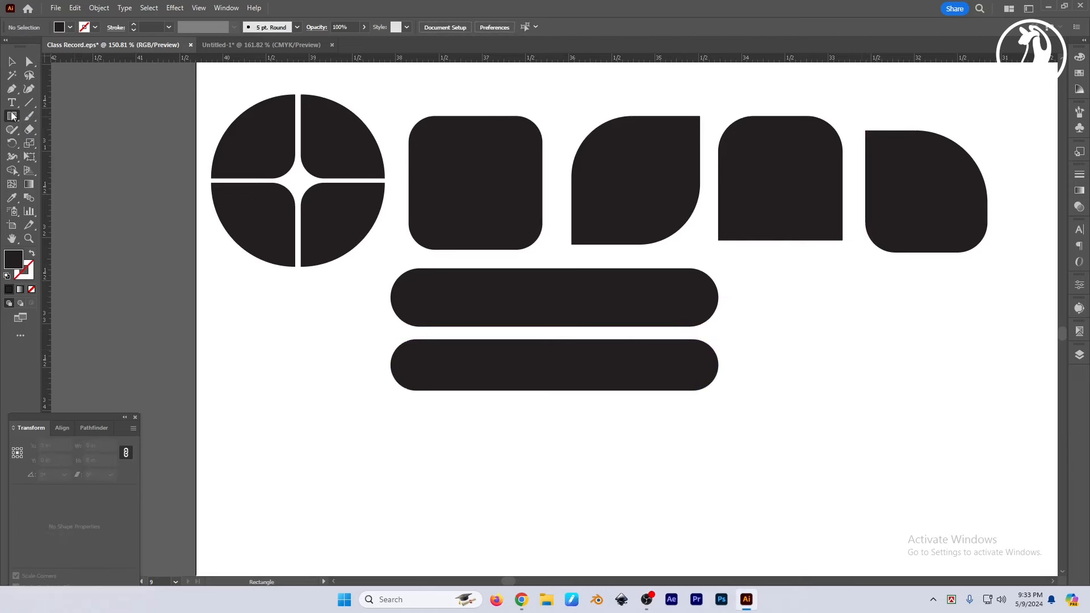
left_click(14, 118)
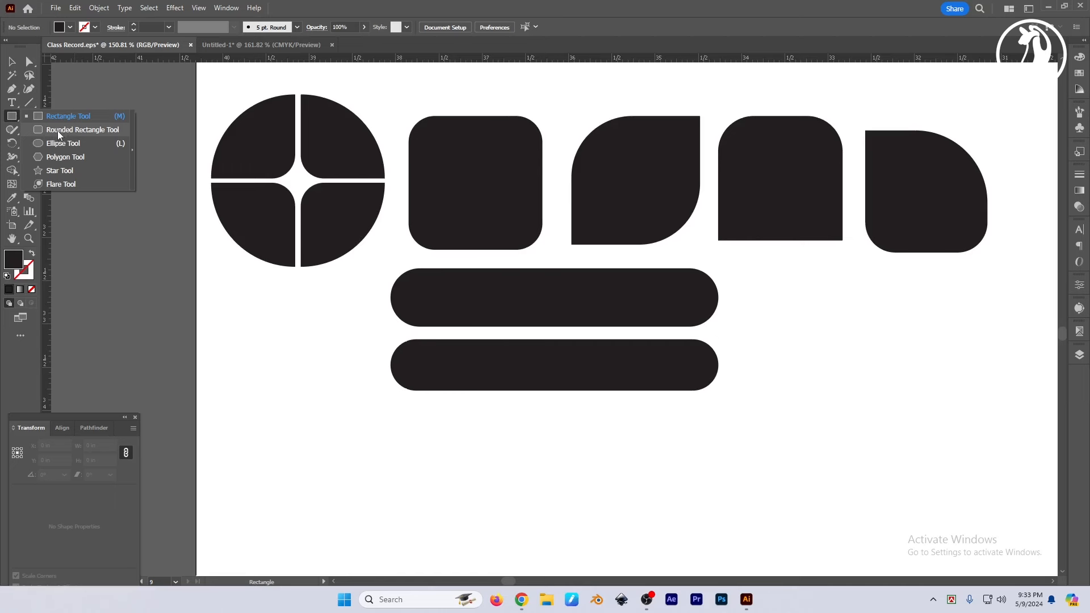
left_click(64, 115)
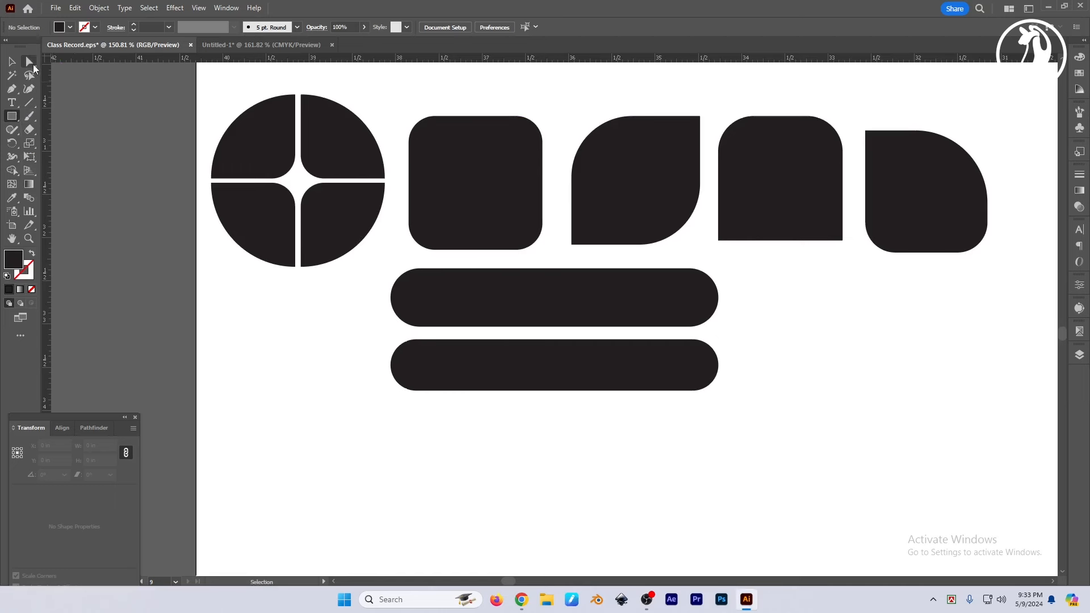
left_click(32, 66)
left_click(458, 384)
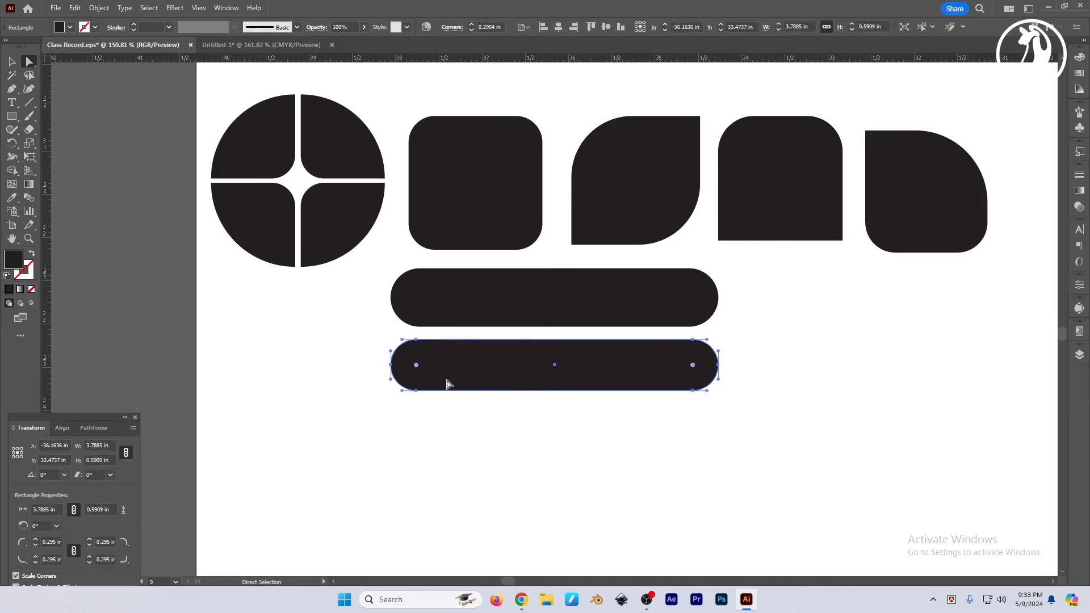
left_click(439, 415)
Select both pill shapes and move them together to the right, beneath the last shapes of the row
left_click(13, 117)
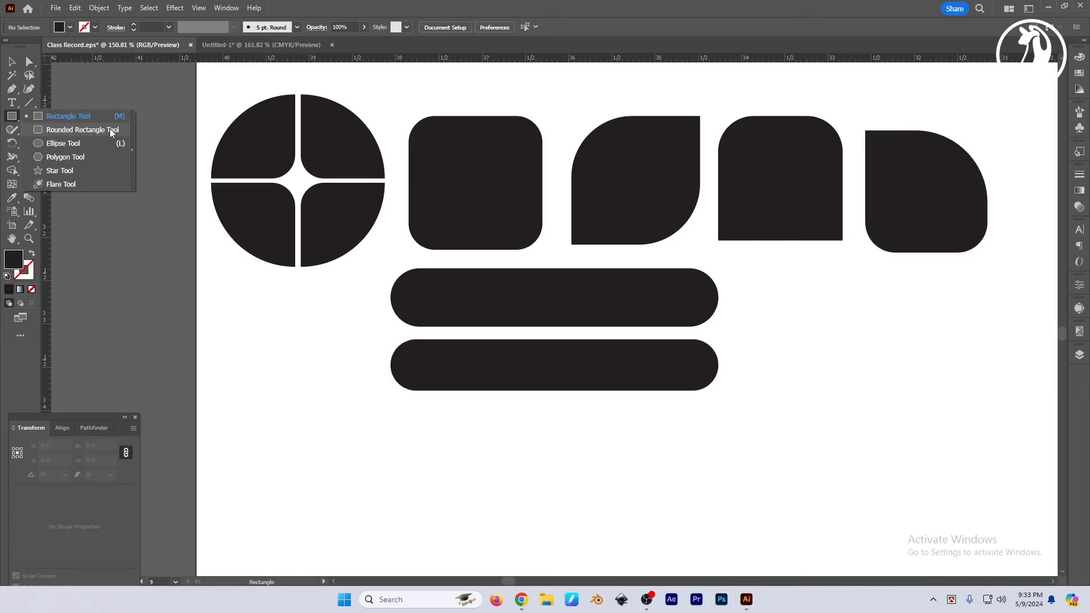
left_click(58, 144)
scroll(546, 387, "down", 1)
left_click_drag(733, 379, 632, 348)
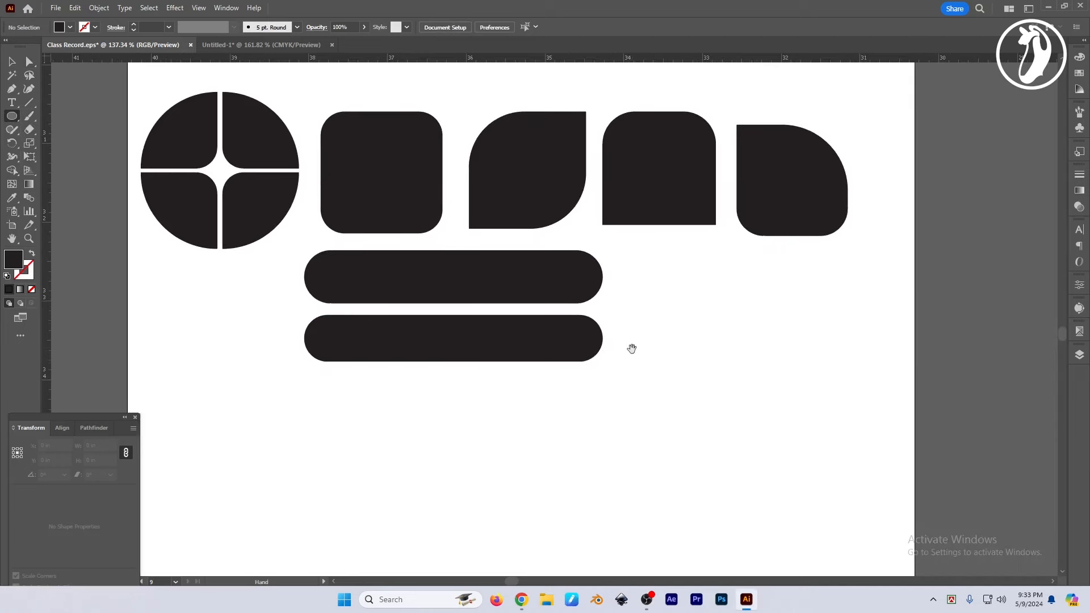
left_click_drag(402, 365, 550, 344)
left_click_drag(409, 296, 454, 339)
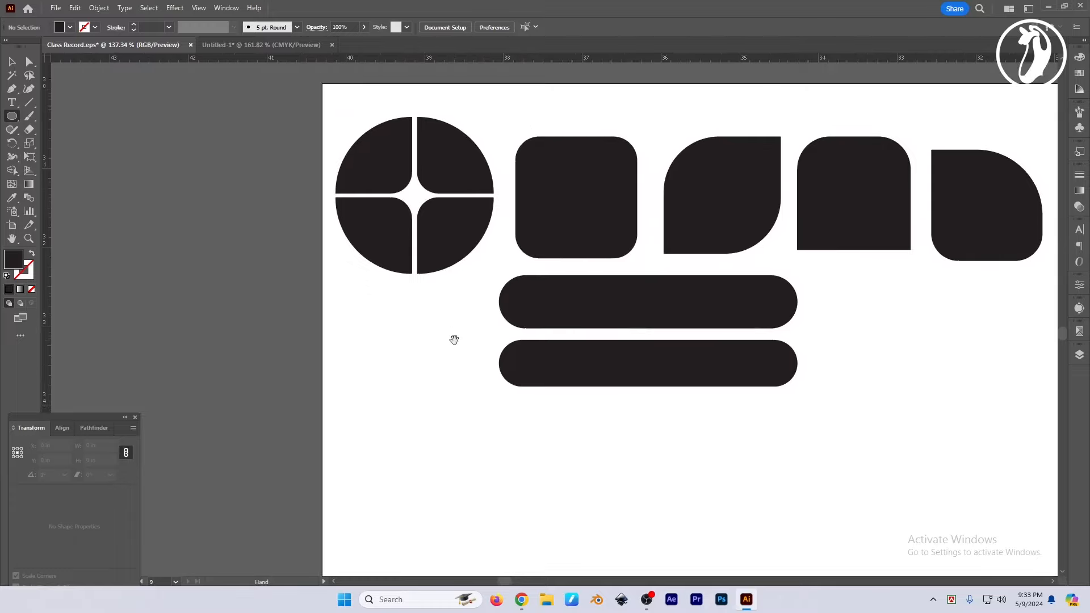
scroll(454, 340, "up", 1)
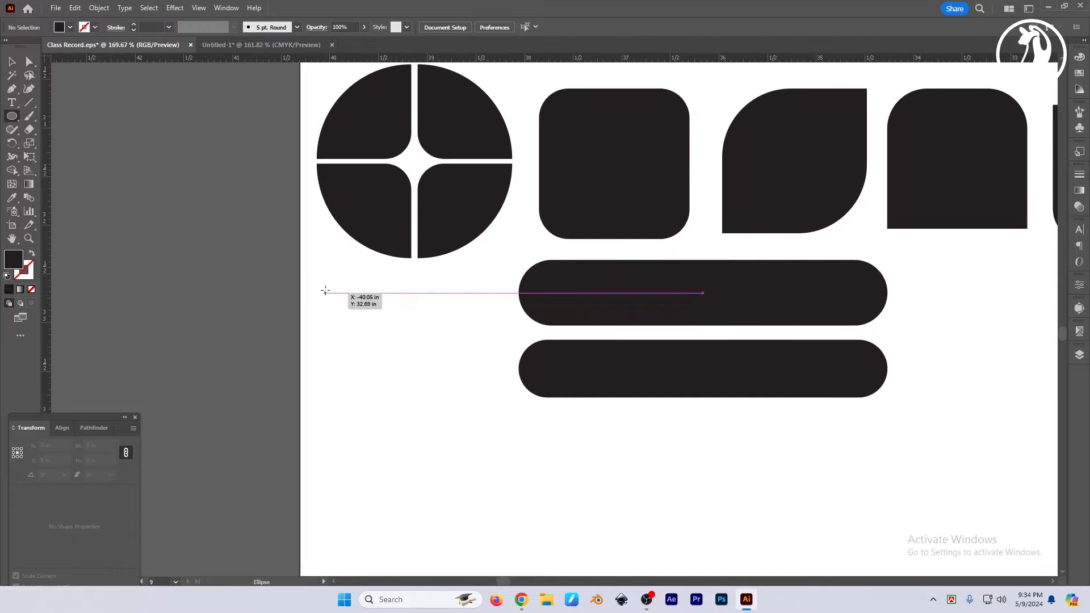
scroll(426, 341, "down", 2)
key("v")
left_click_drag(500, 440, 806, 328)
Draw a black circle about 1.2 in across below the divided circle, and open and cancel the numeric Ellipse settings
left_click_drag(15, 119, 59, 149)
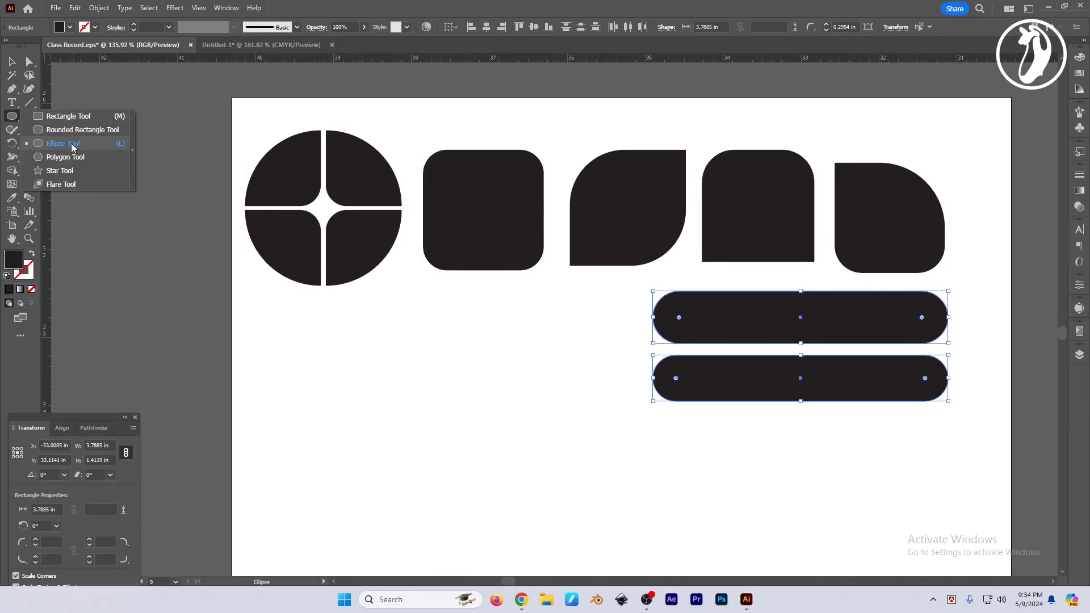
left_click_drag(72, 145, 72, 145)
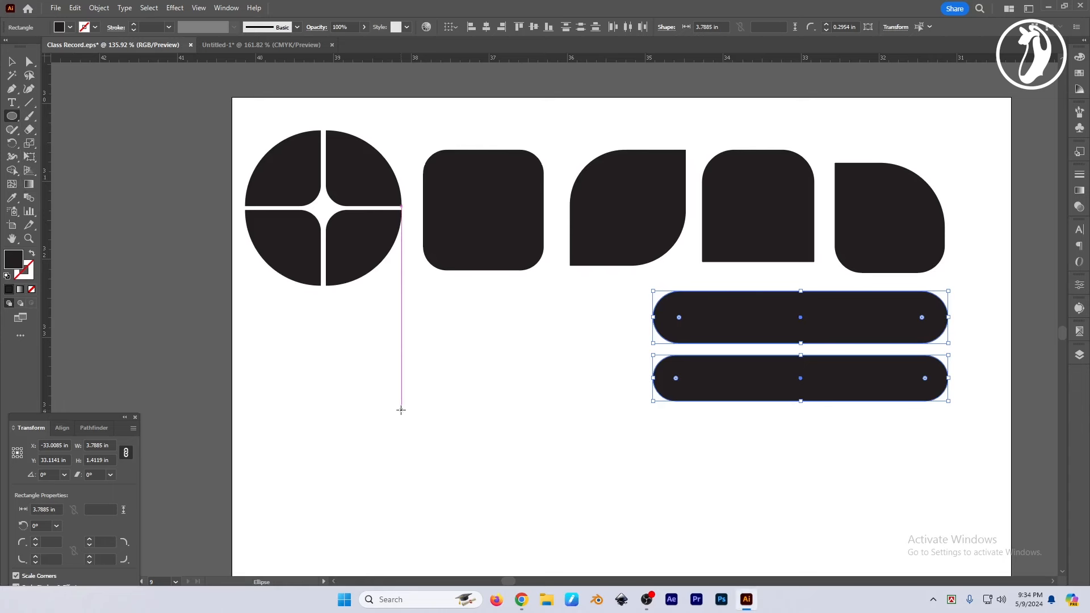
left_click_drag(289, 317, 377, 404)
left_click(430, 346)
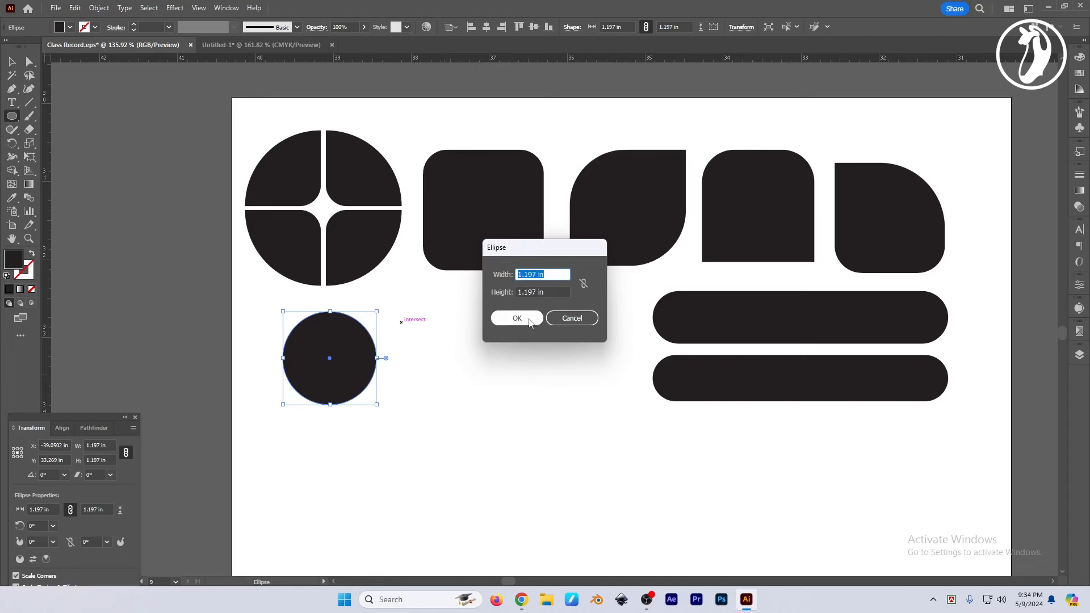
left_click_drag(549, 246, 546, 278)
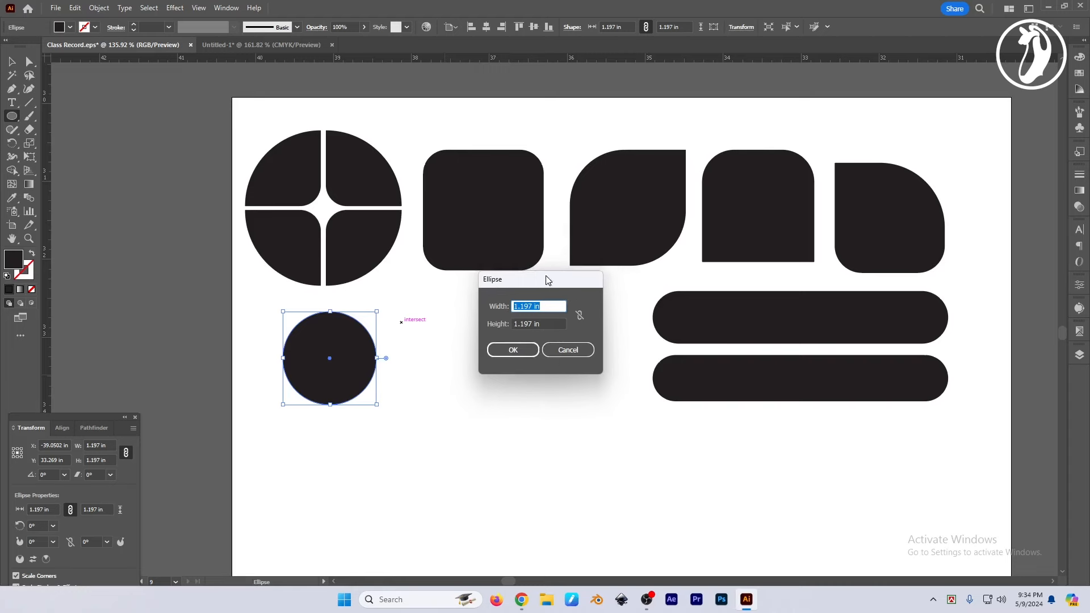
left_click(568, 350)
Try drawing freely proportioned ellipses beside the small circle, one about 2.24 × 1.38 in, and undo them
left_click_drag(404, 302, 507, 391)
left_click_drag(386, 401, 560, 508)
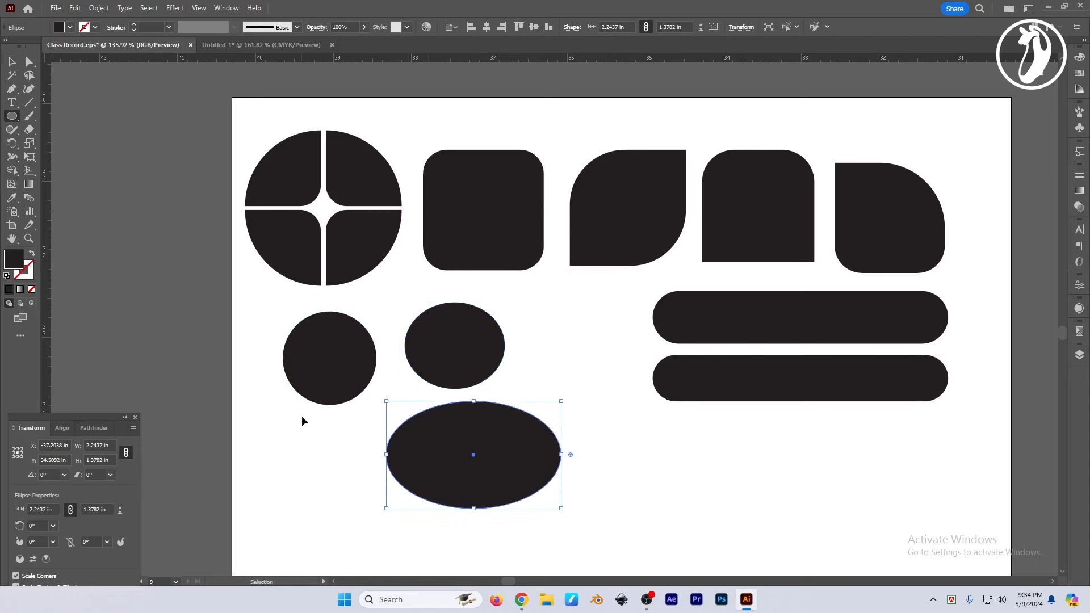
key("ctrl+z")
key("ctrl+z")
left_click_drag(392, 301, 513, 417)
key("ctrl+z")
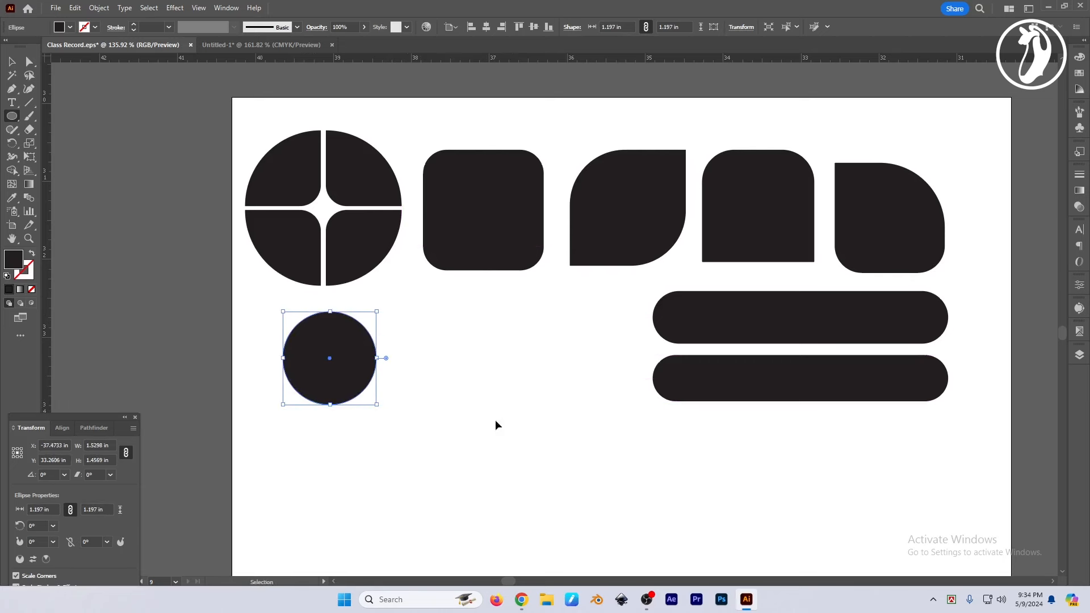
Delete the small circle below the divided circle
key("v")
left_click(395, 363)
left_click(363, 381)
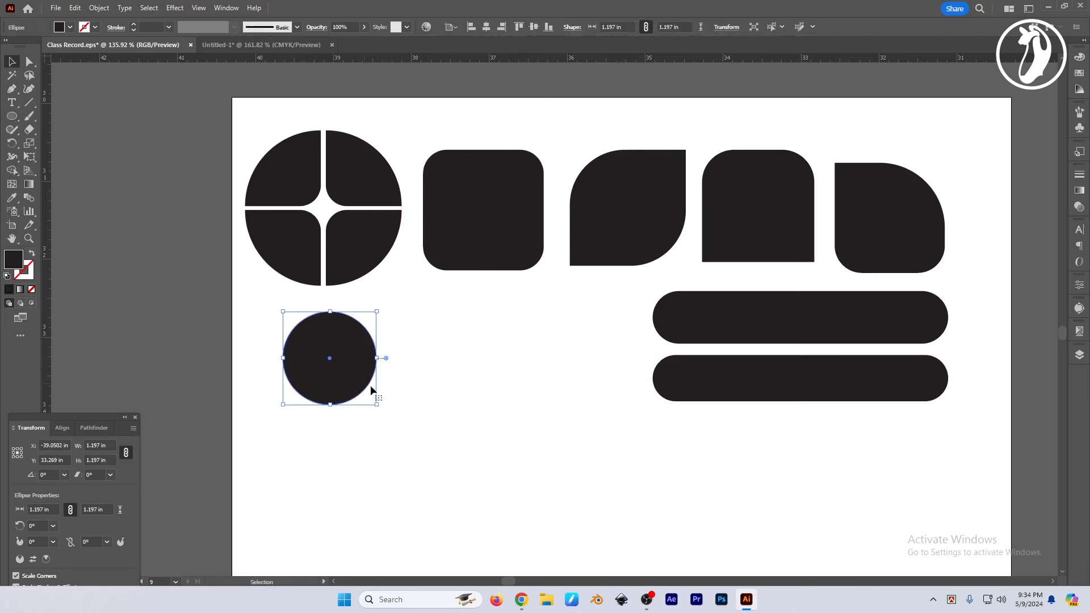
key("Delete")
Draw a black circle about 2.32 in across, place it directly beneath the divided circle, and deselect it
left_click(9, 116)
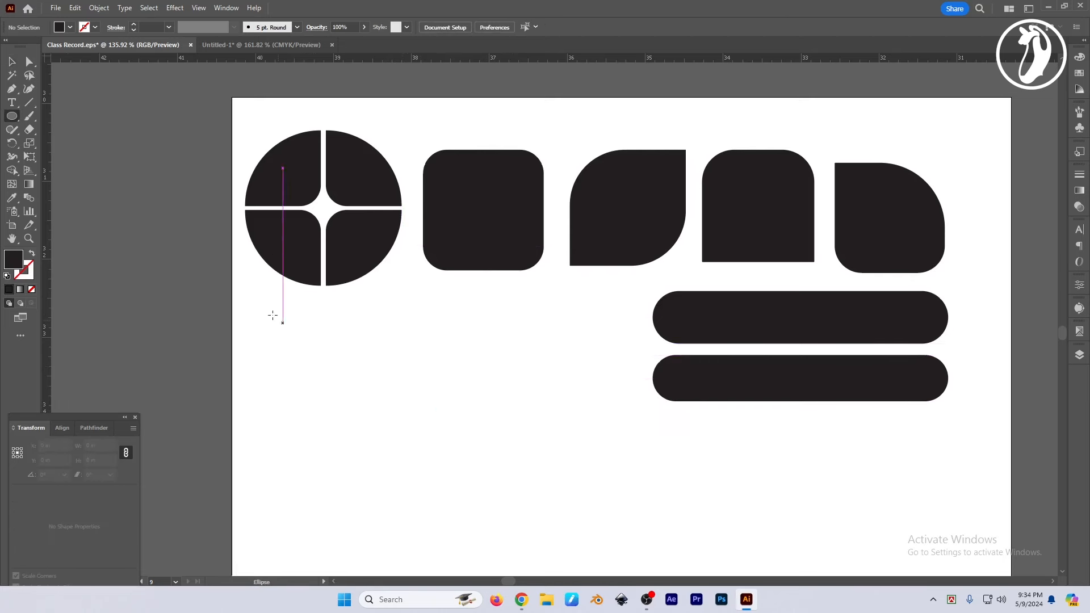
left_click_drag(272, 315, 399, 436)
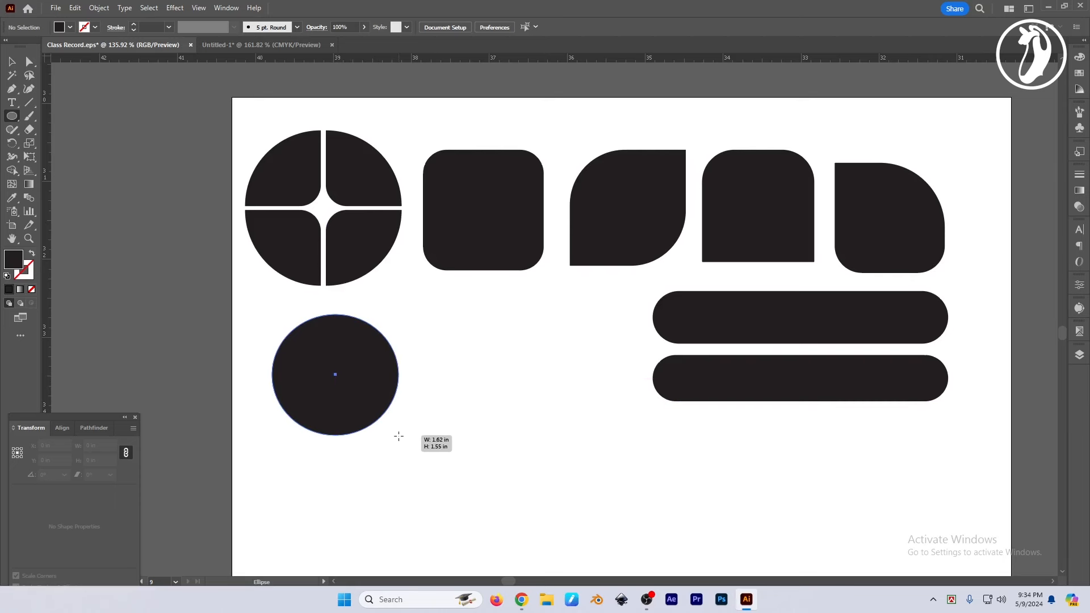
left_click_drag(398, 436, 452, 447)
key("v")
left_click_drag(385, 380, 362, 336)
scroll(445, 373, "down", 1)
left_click(497, 335)
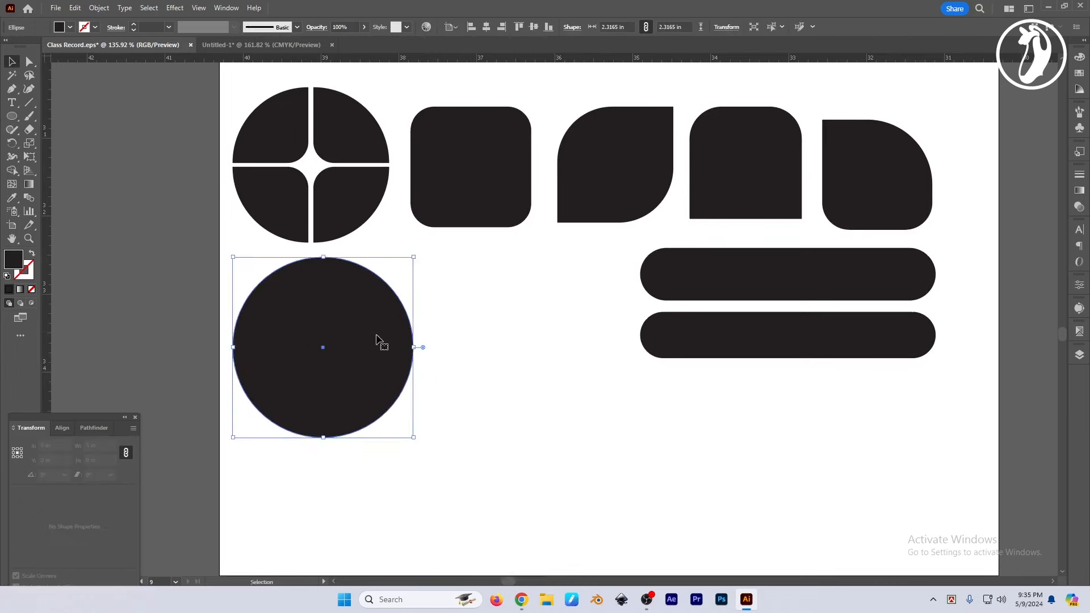
scroll(495, 372, "right", 1)
left_click(495, 370)
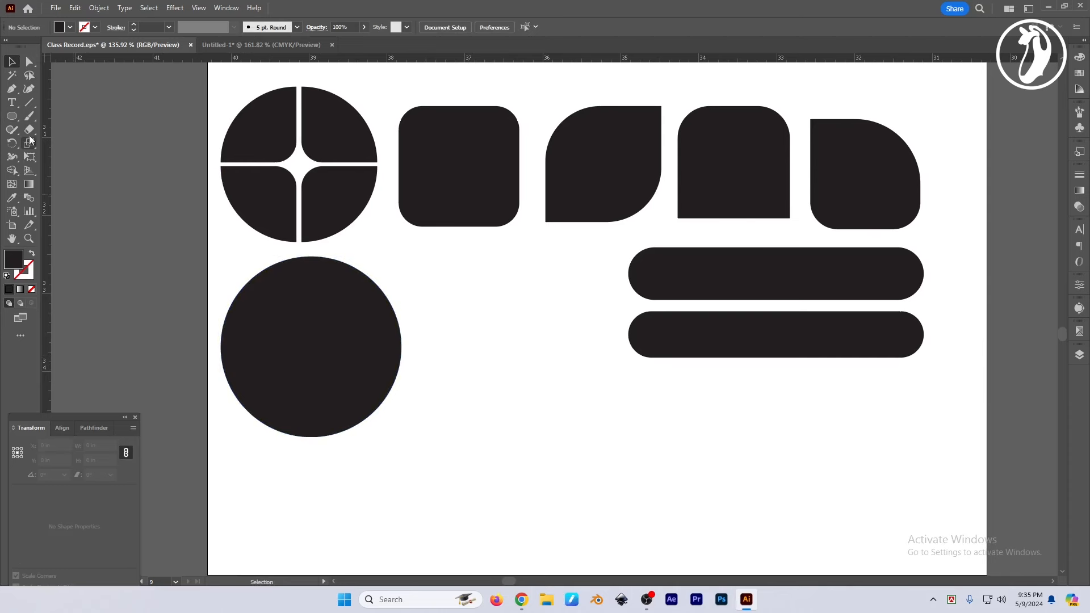
Draw a flat-topped black hexagon about 2.15 in wide and 1.87 in high with the Polygon tool near the large circle
left_click(12, 116)
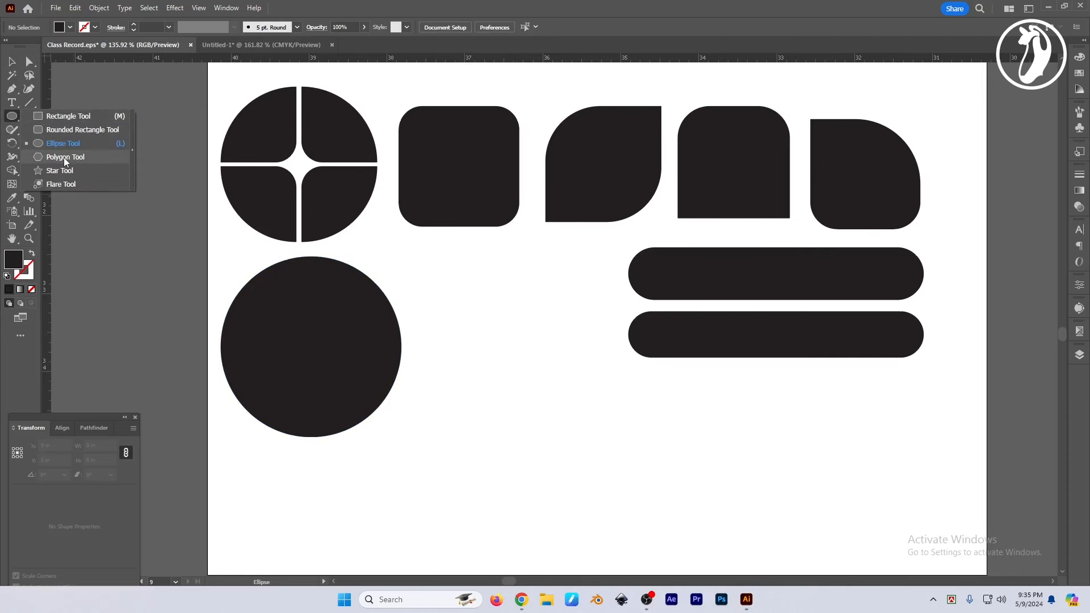
left_click(65, 157)
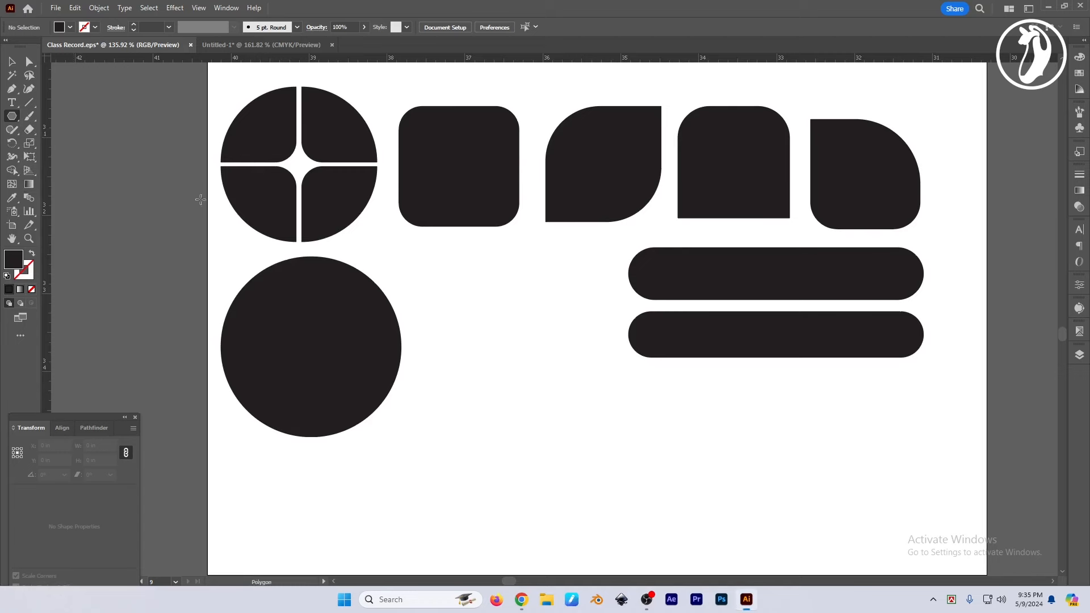
scroll(483, 375, "right", 2)
left_click_drag(415, 302, 465, 324)
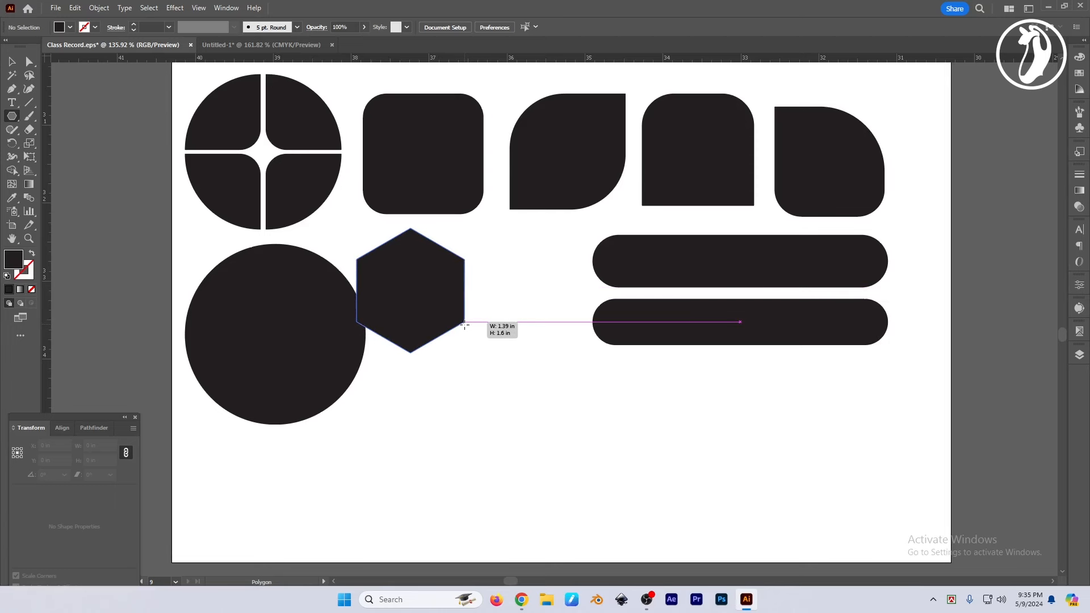
left_click_drag(464, 324, 465, 322)
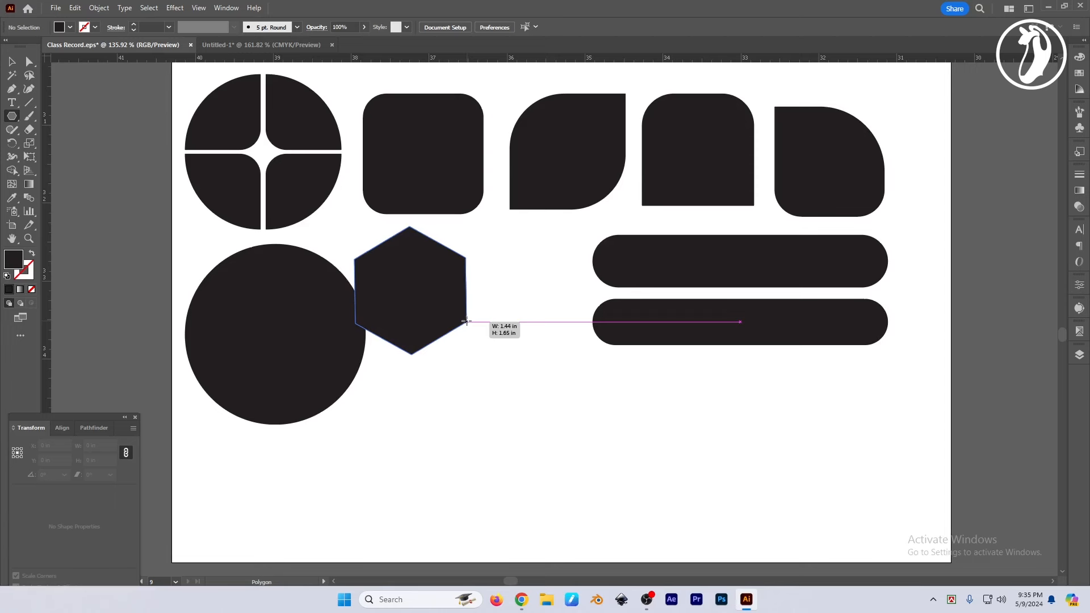
left_click_drag(466, 322, 480, 337)
key("v")
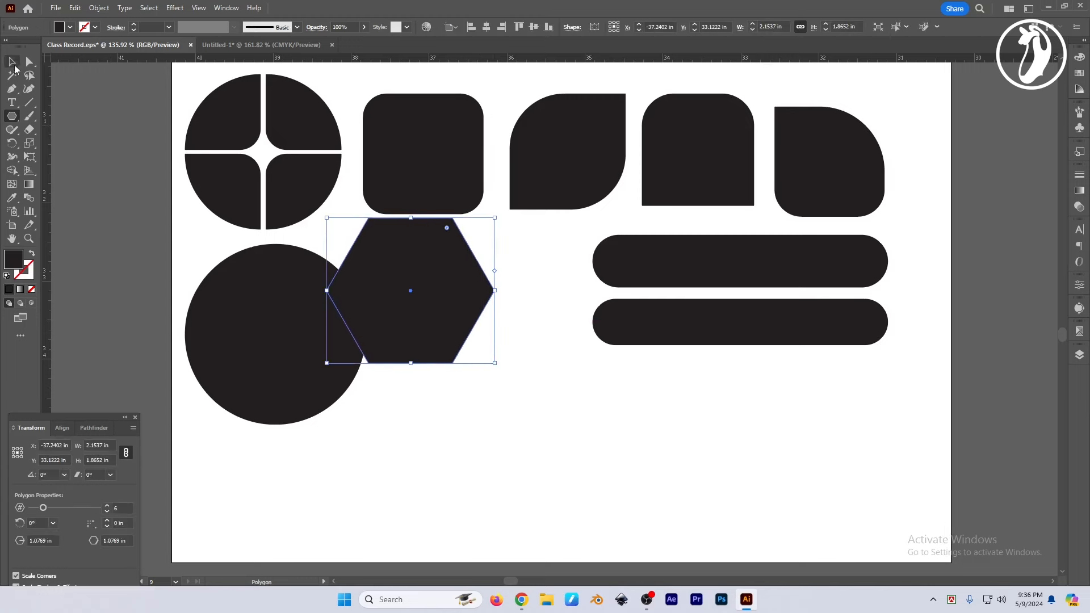
Move the hexagon between the large circle and the pill shapes, level with the circle's centre, and deselect it
mouse_move(437, 282)
left_mouse_down()
mouse_move(497, 318)
mouse_move(518, 317)
left_mouse_up()
left_click_drag(515, 321, 509, 329)
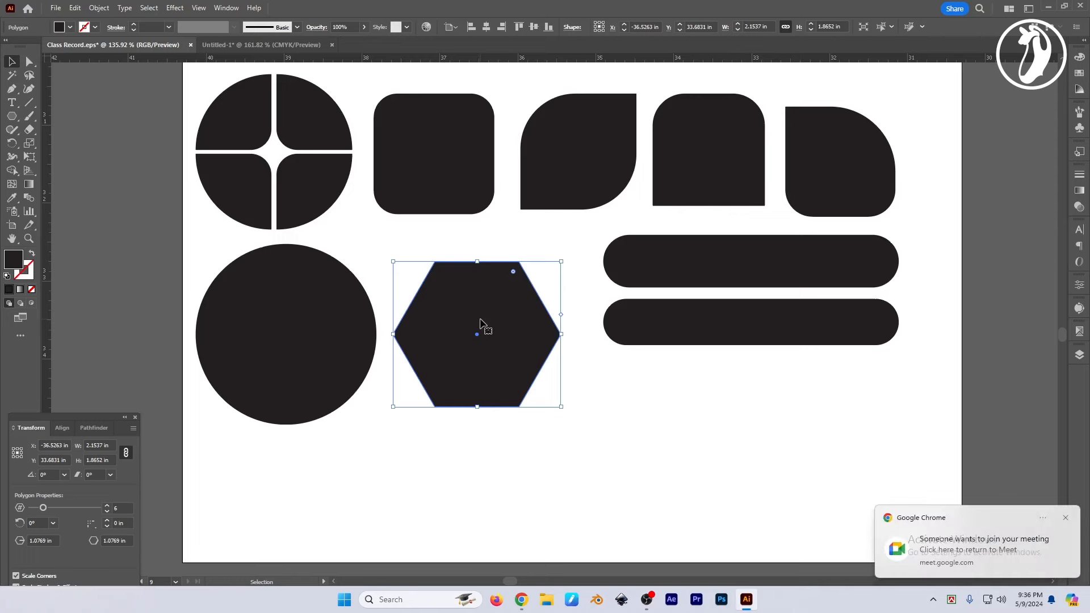
left_click(599, 383)
left_click(502, 335)
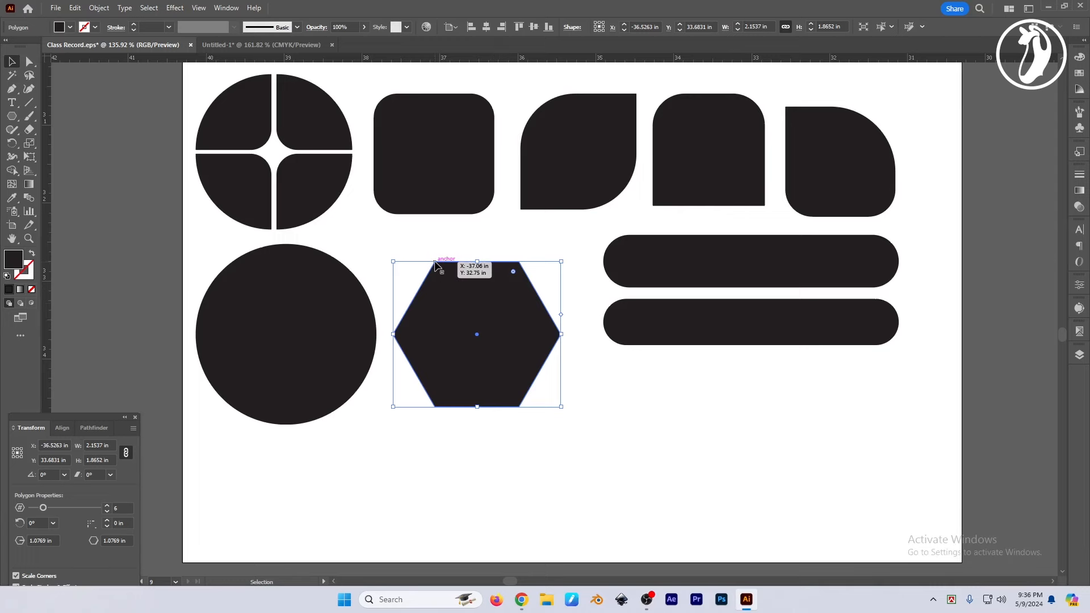
left_click(530, 274)
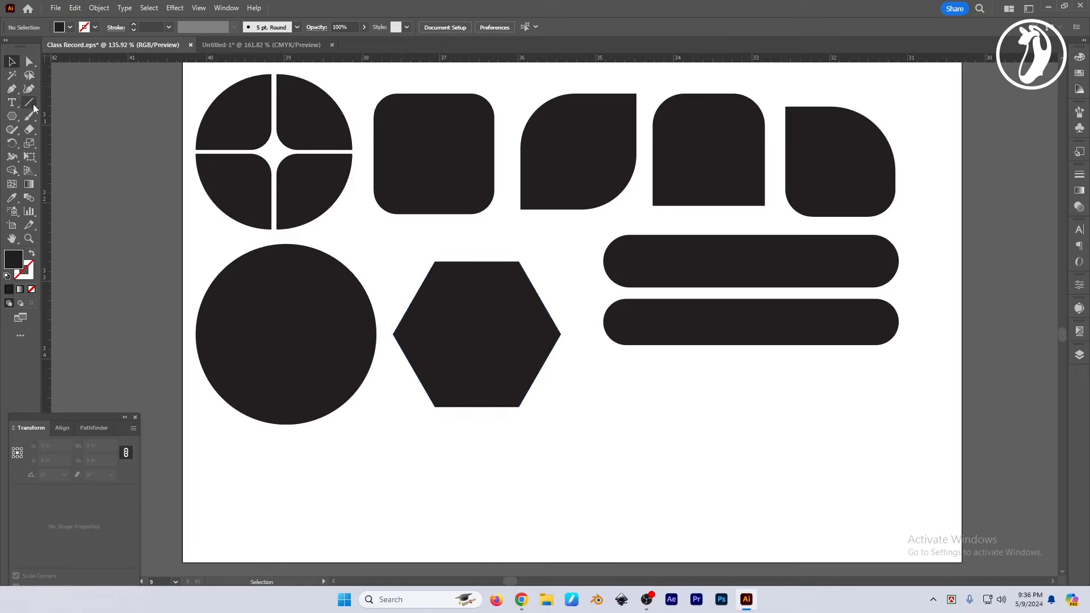
Create a six-sided polygon with a 2 in radius in the space below the pill shapes, and delete it
left_click(12, 117)
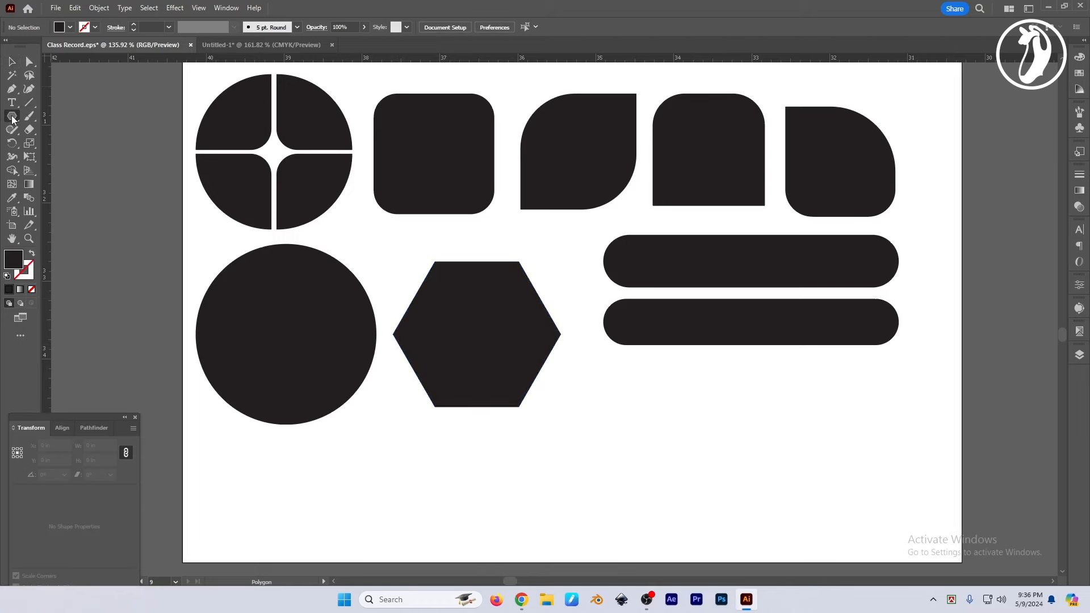
left_click(64, 156)
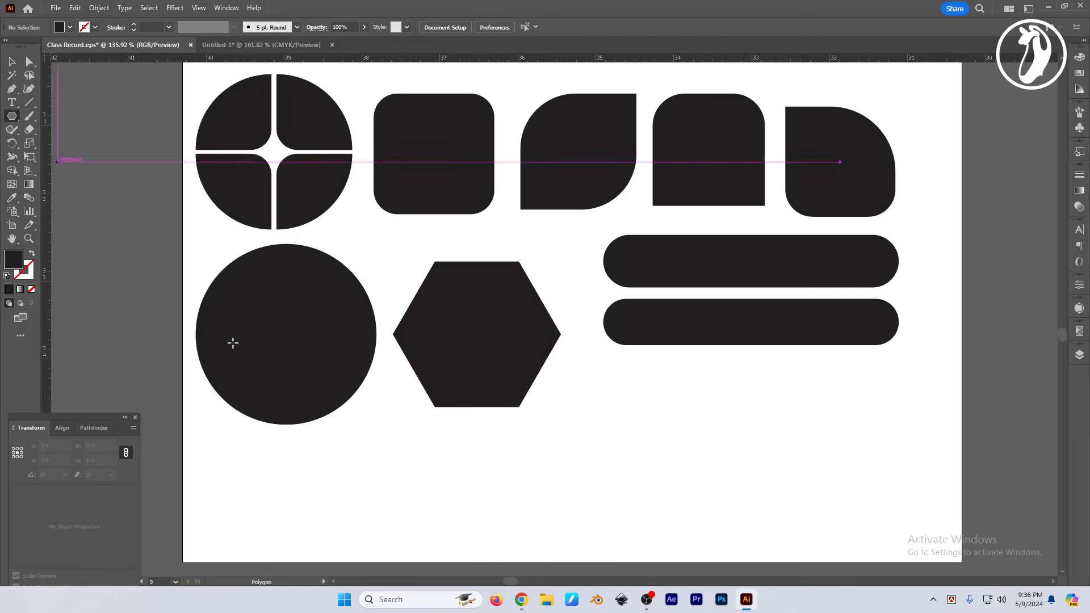
left_click(602, 397)
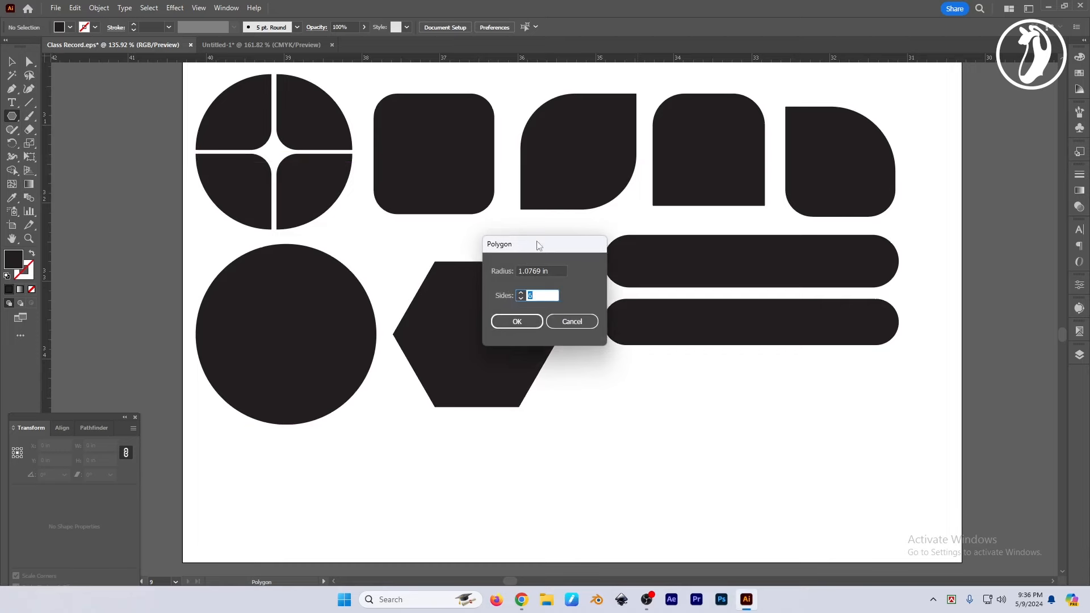
left_click_drag(543, 254, 617, 353)
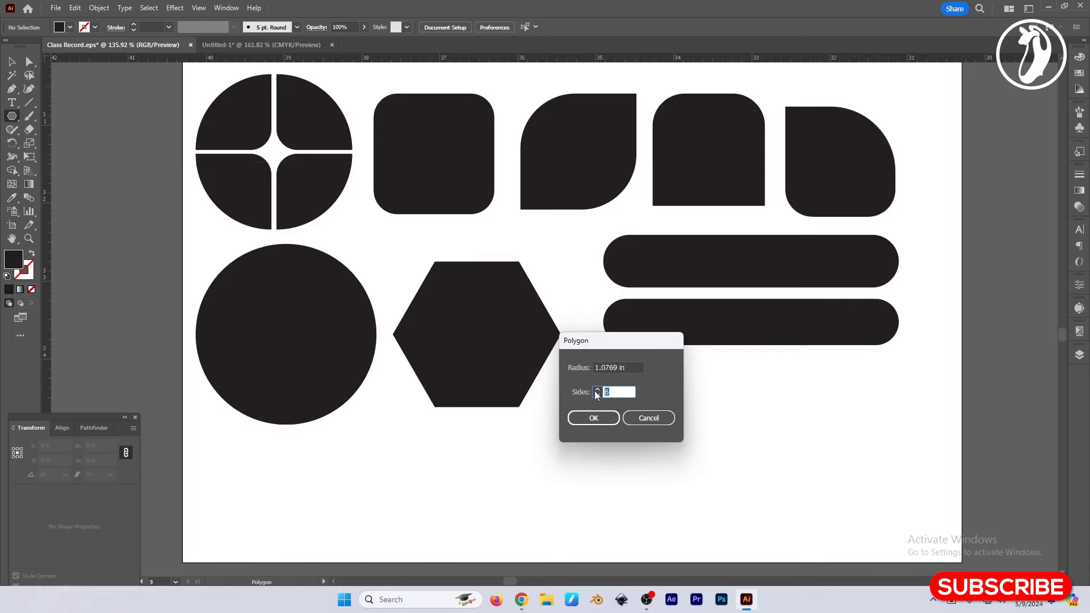
double_click(614, 367)
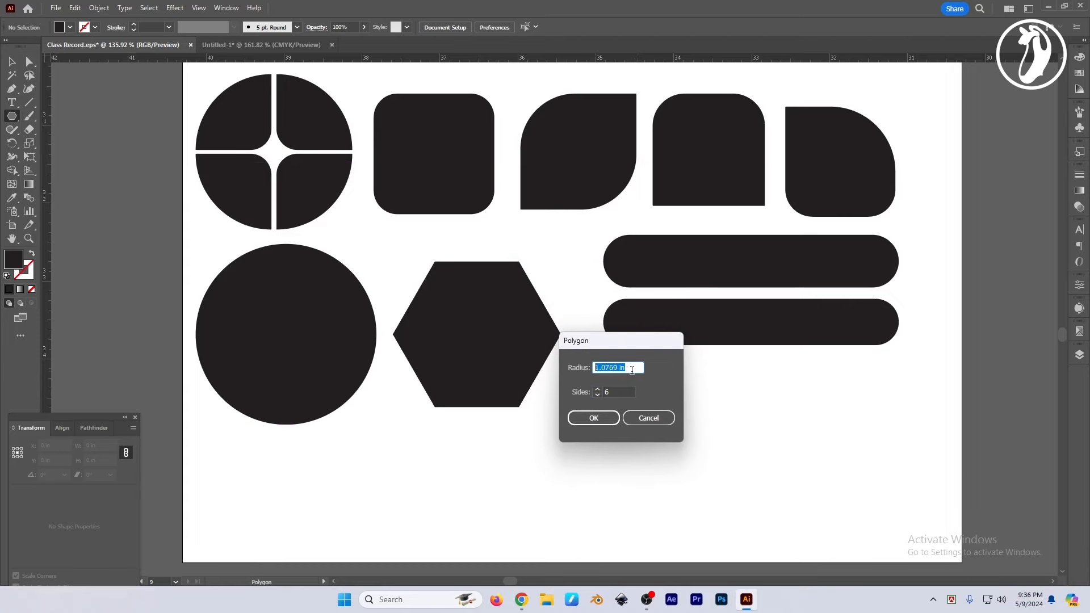
type("2")
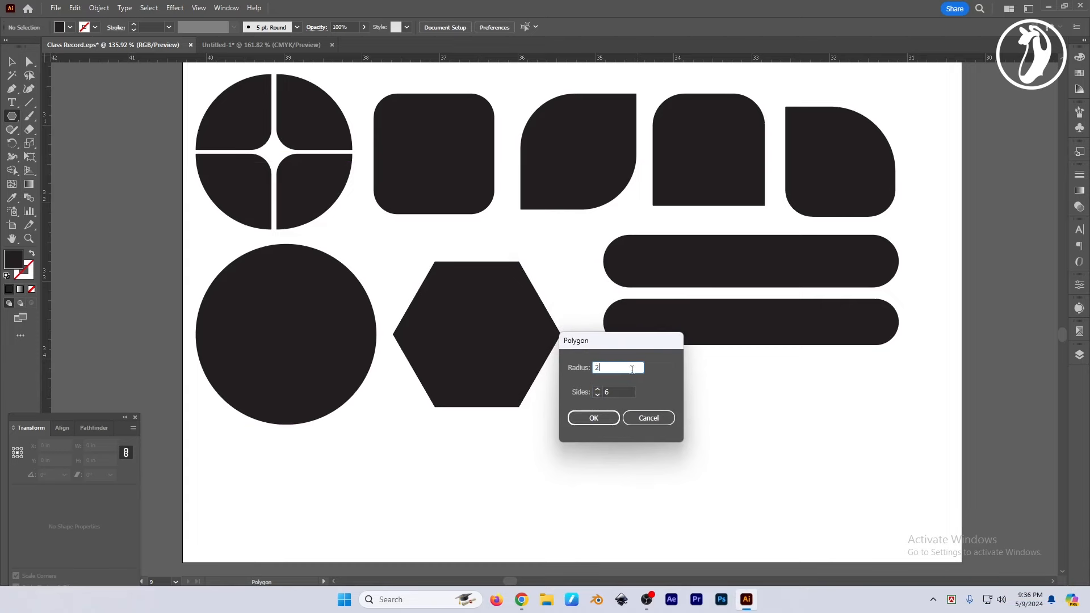
left_click(594, 418)
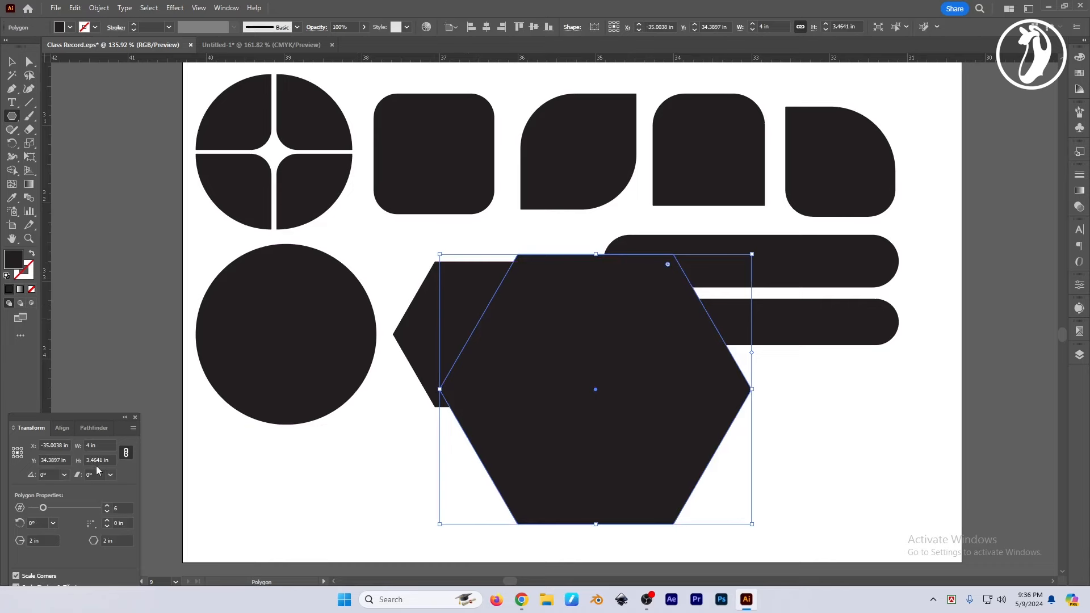
key("Delete")
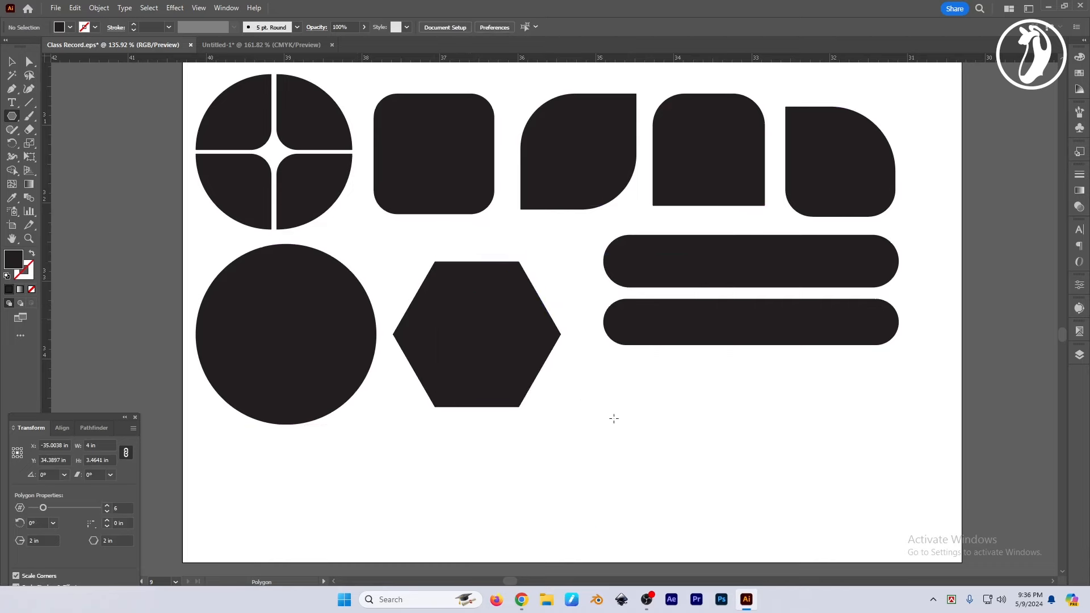
Create an eight-sided polygon with a 0.5 in radius near the hexagon's lower right side
left_click(595, 407)
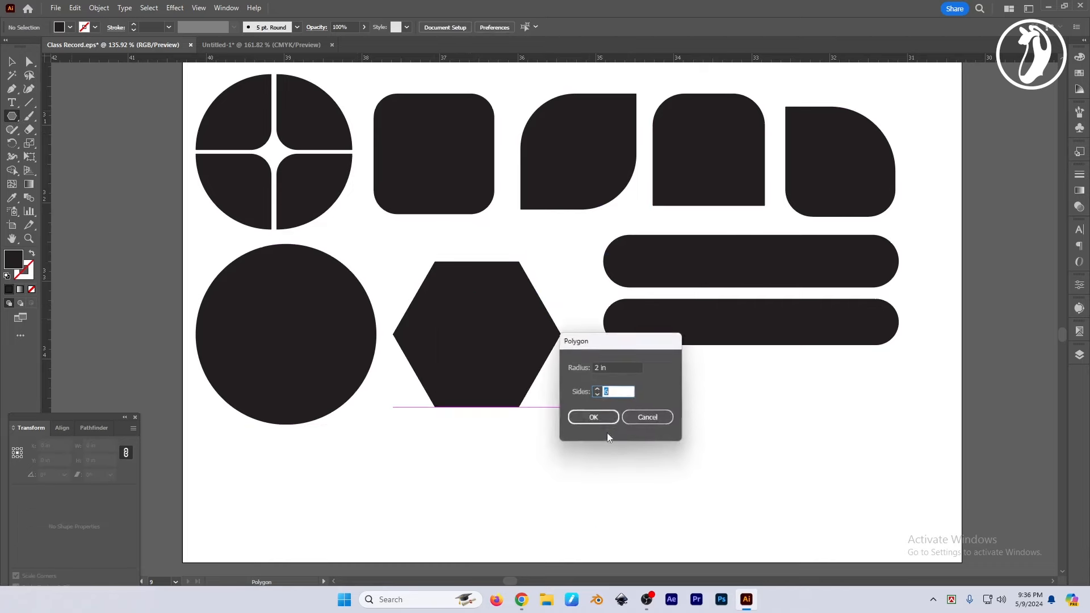
key("Tab")
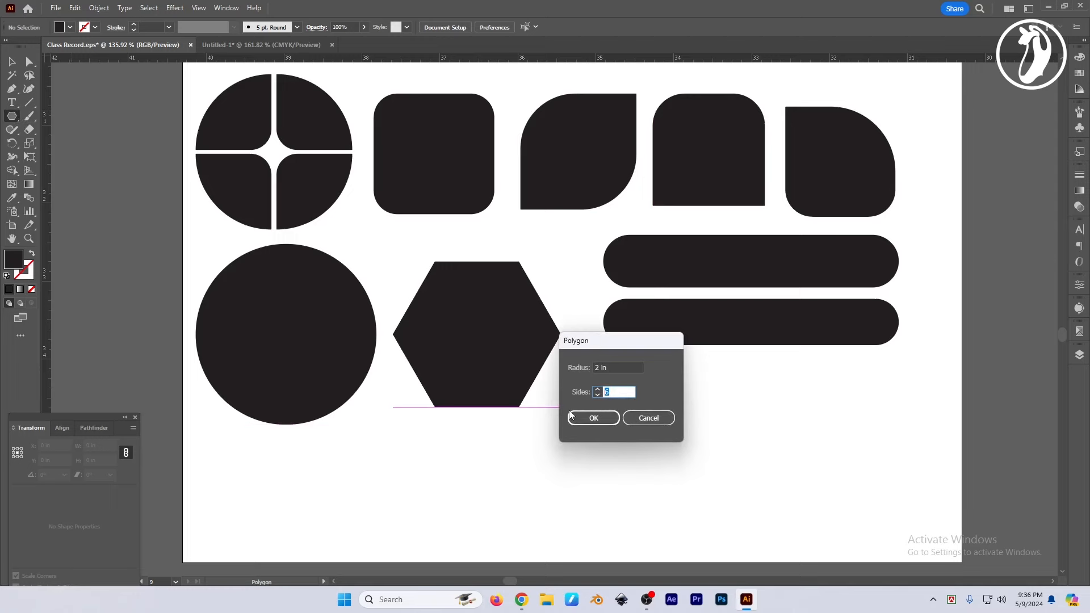
type("8")
triple_click(624, 365)
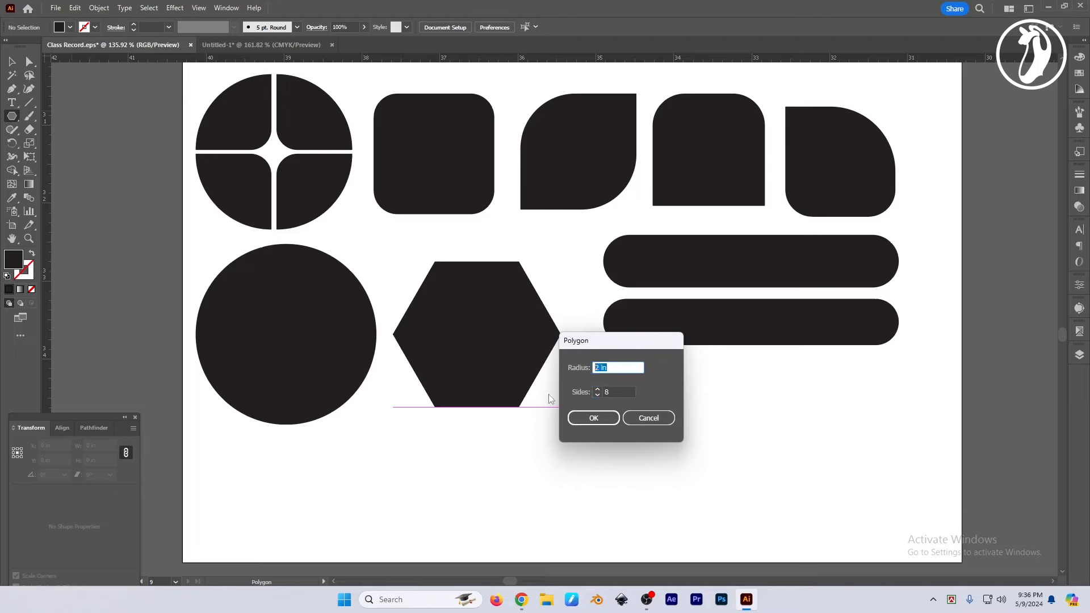
type("0.5")
key("Return")
Move the octagon slightly up and left, close to the large hexagon's lower right edge
key("v")
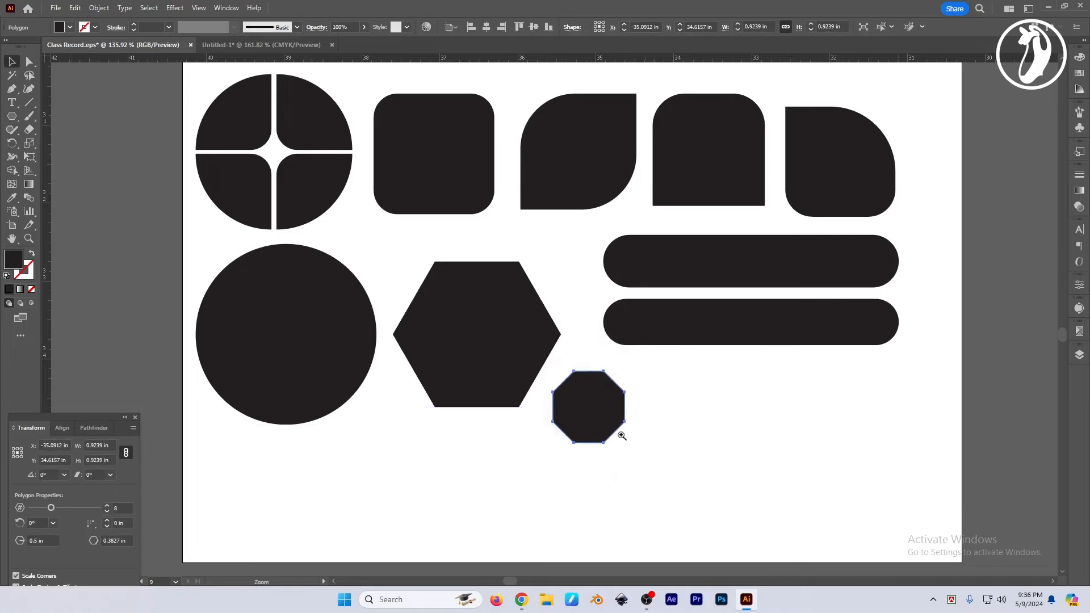
left_click(613, 435, "ctrl")
left_click(615, 436)
left_click_drag(590, 403, 582, 383)
left_click_drag(650, 426, 570, 378)
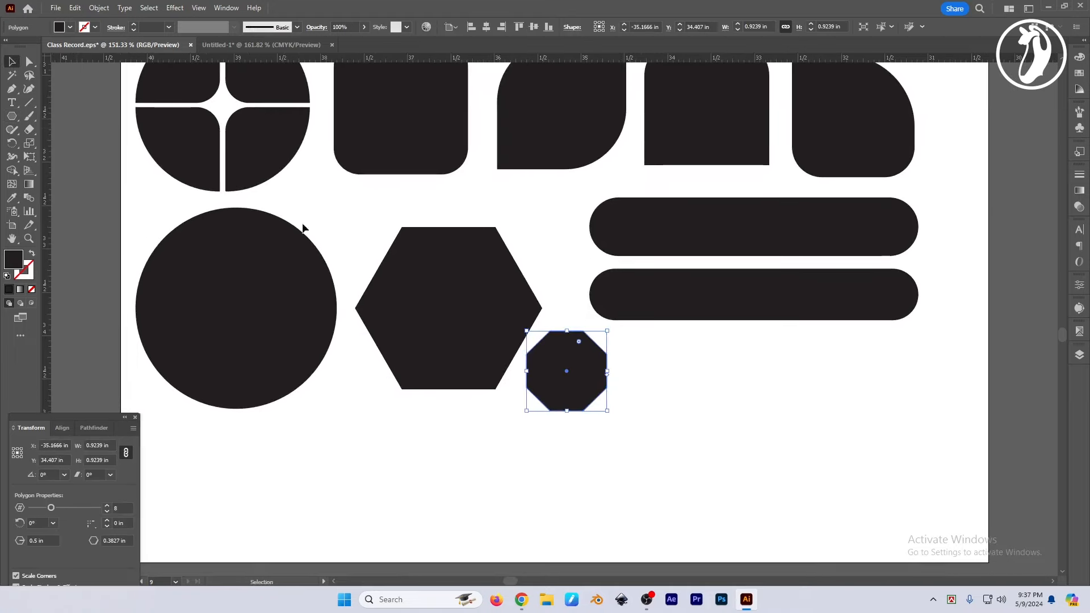
Create a 15-sided polygon with a 0.5 in radius to the right of the octagon
left_click(13, 118)
left_click(657, 401)
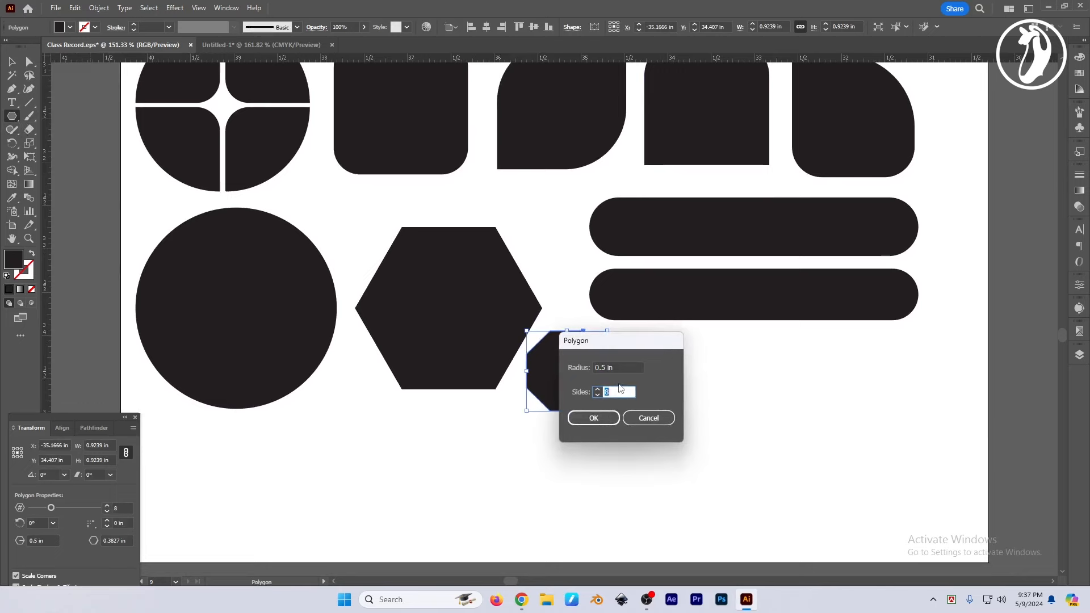
type("15")
key("Return")
key("v")
left_click_drag(658, 388, 669, 410)
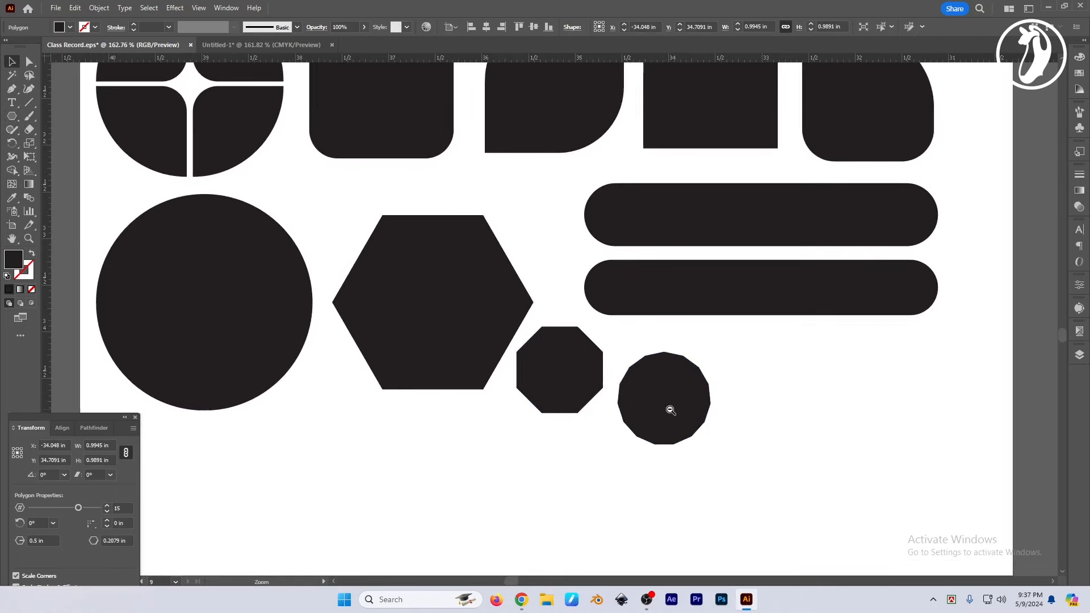
Delete the 15-sided polygon and the octagon
key("Delete")
left_click(578, 371)
key("Delete")
Delete the large hexagon beside the circle, undo that deletion, and deselect everything
left_click(468, 305)
key("Delete")
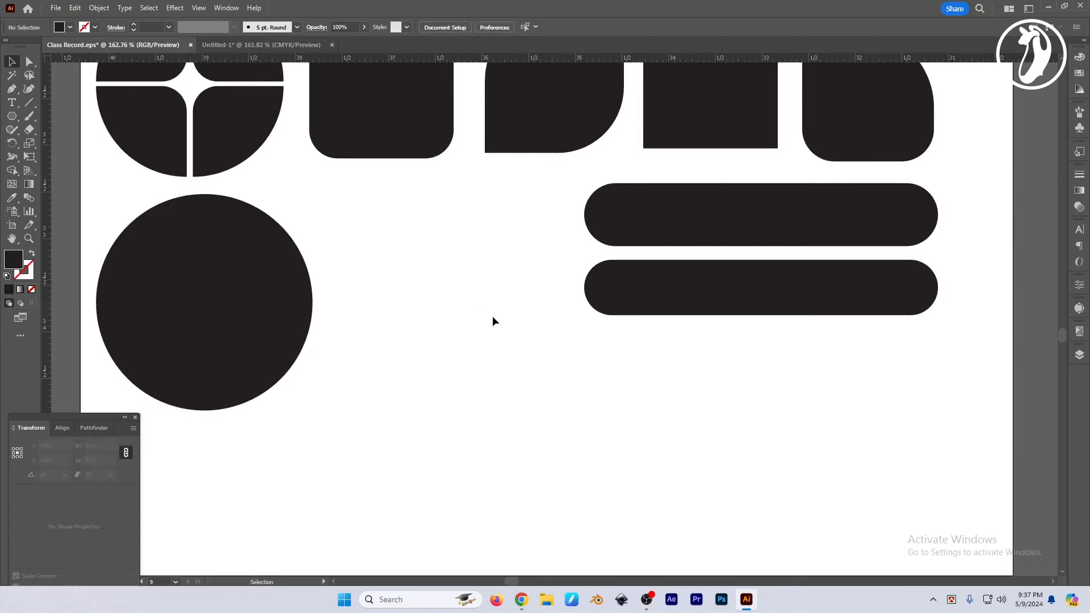
left_click_drag(494, 318, 548, 318)
key("ctrl+z")
left_click(539, 444)
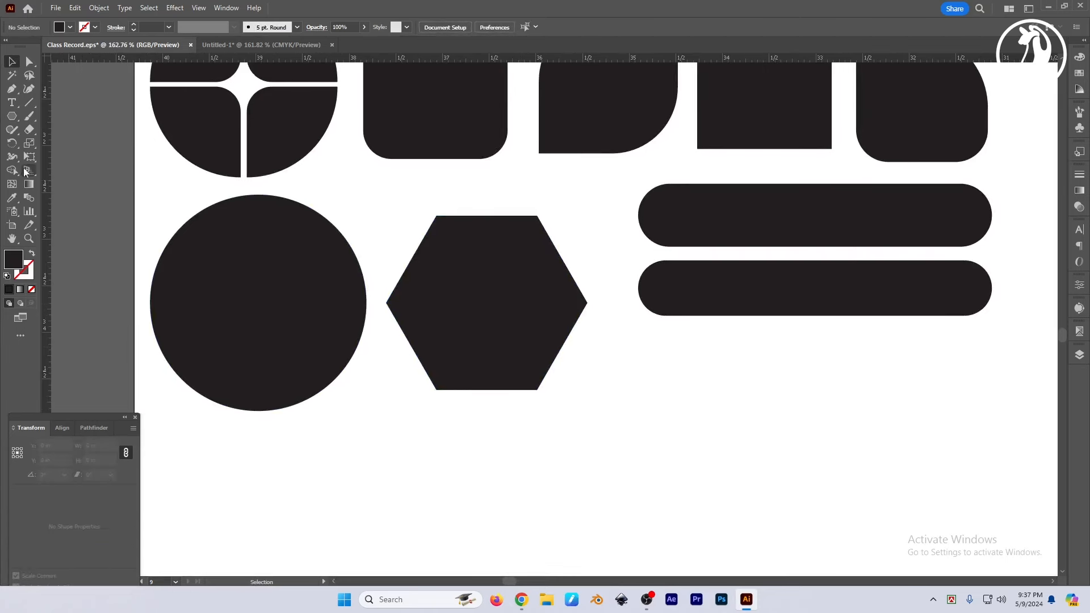
Start drawing a black polygon about 1.2 in across below and right of the hexagon, reducing its sides to three while drawing
left_click(12, 118)
mouse_move(622, 384)
left_mouse_down()
mouse_move(662, 435)
mouse_move(658, 421)
left_mouse_up()
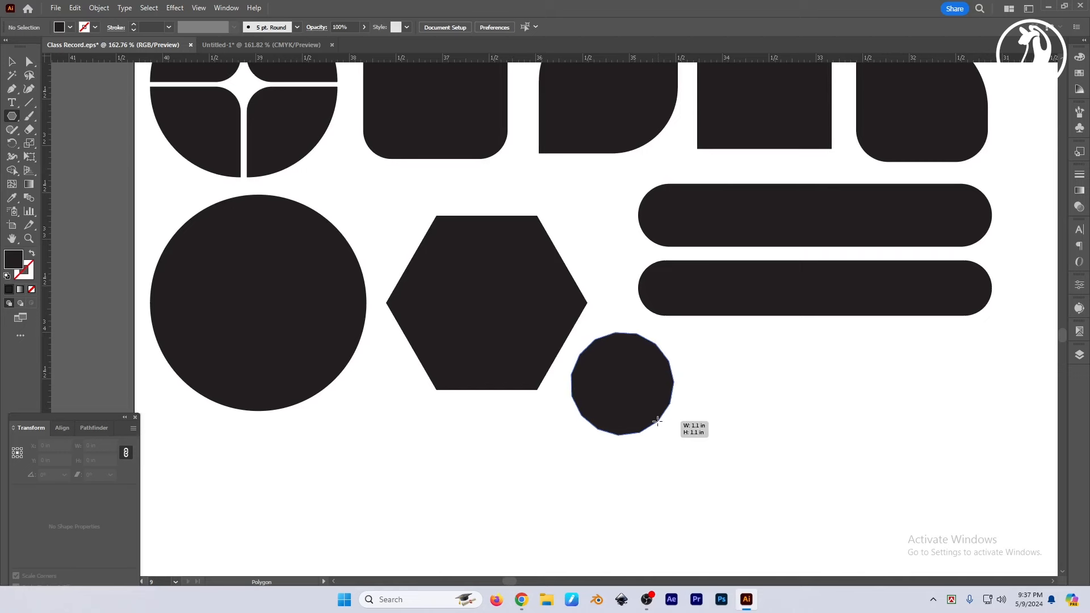
key("Down")
key("Down")
key("Down")
key("Down")
key("Down")
key("Down")
key("Down")
left_click_drag(657, 421, 677, 388)
key("Down")
key("Down")
key("Down")
key("Down")
key("Down")
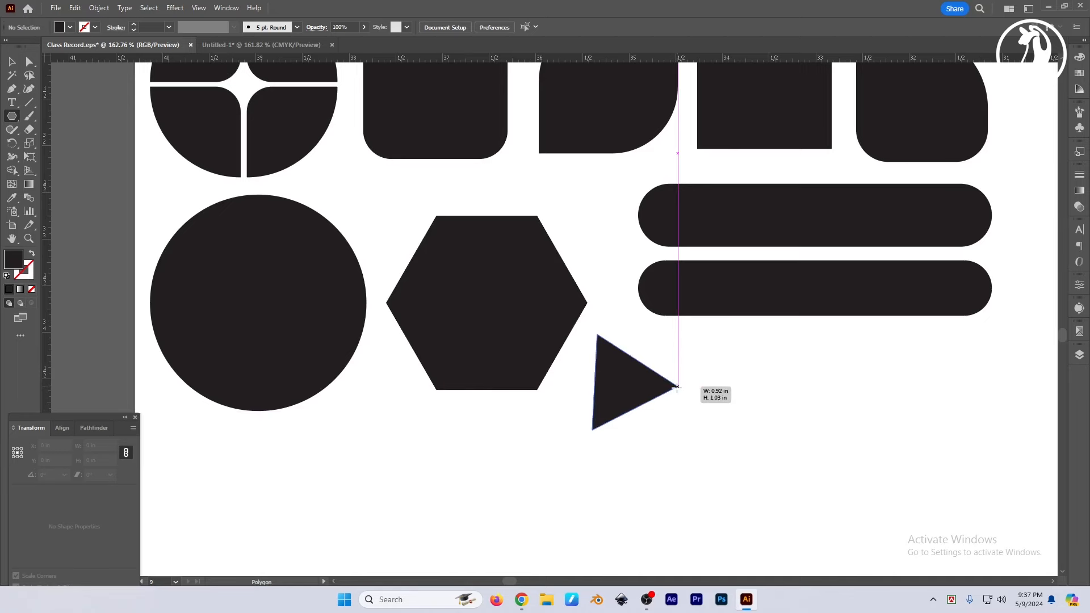
mouse_move(676, 388)
left_mouse_down()
mouse_move(667, 383)
mouse_move(685, 382)
mouse_move(678, 390)
left_mouse_up()
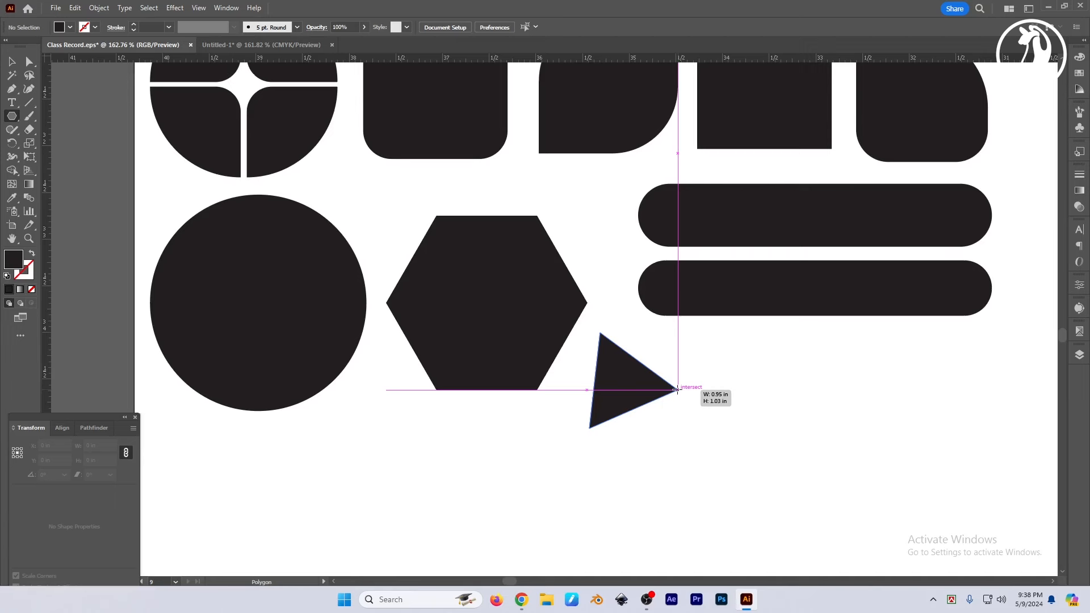
left_click_drag(677, 390, 687, 395)
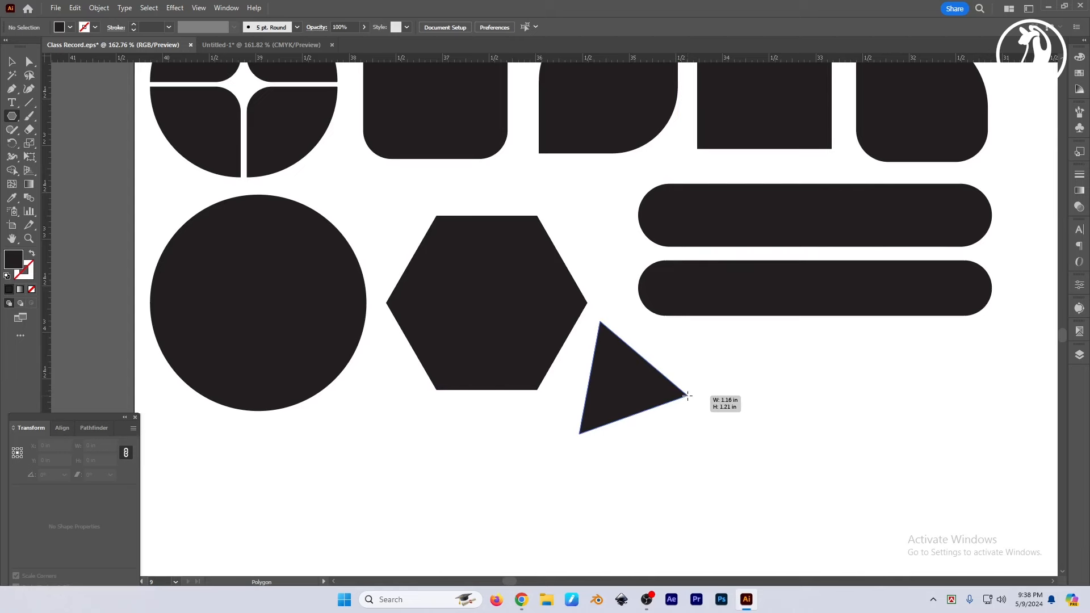
Increase the polygon being drawn to six sides and finish it as a flat-topped hexagon about 1.99 in wide and 1.72 in high
mouse_move(687, 396)
left_mouse_down()
mouse_move(672, 402)
mouse_move(670, 372)
mouse_move(681, 376)
mouse_move(669, 378)
left_mouse_up()
key("Up")
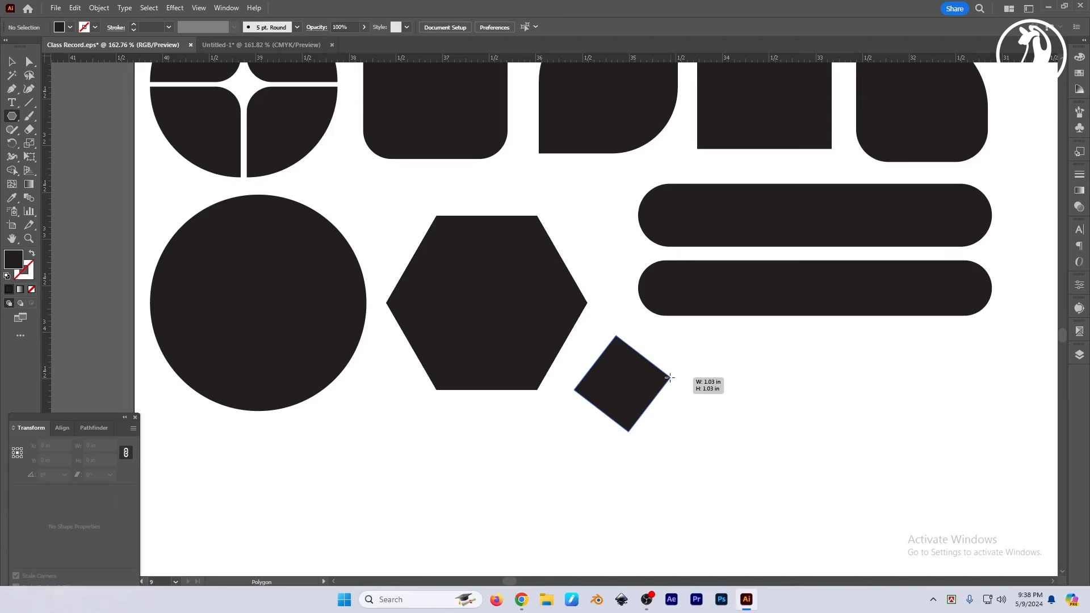
key("Up")
left_click_drag(669, 378, 686, 425)
key("Up")
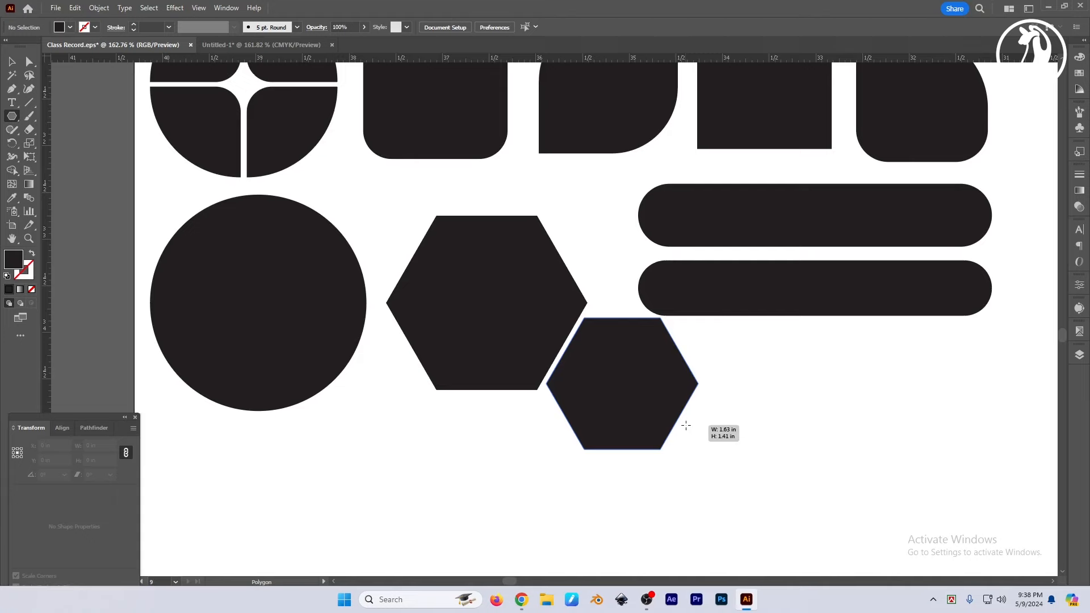
left_click_drag(686, 425, 689, 428)
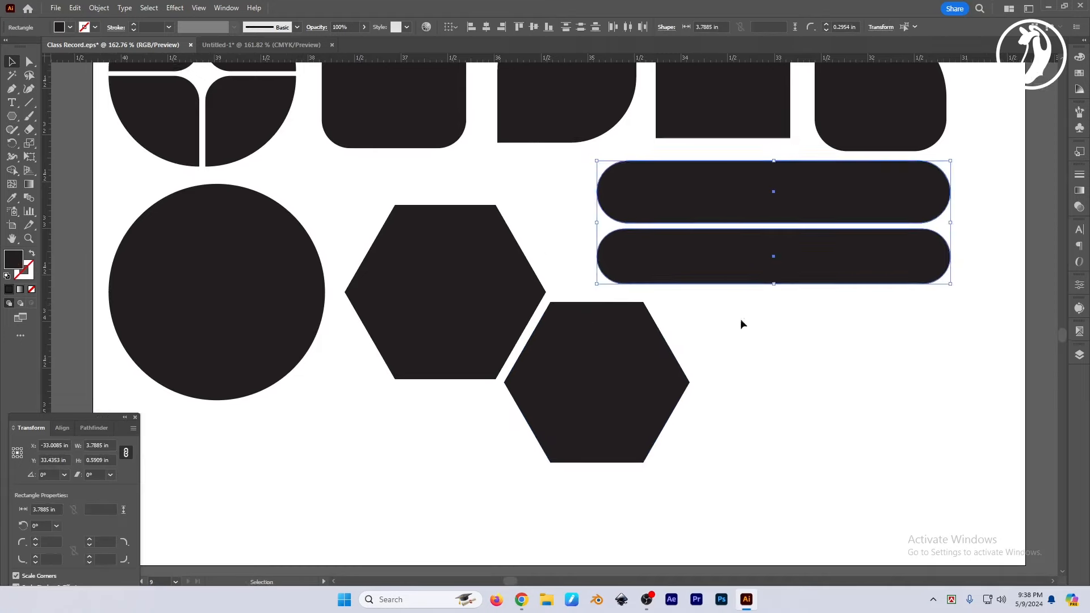
Deselect the two pill shapes and select the smaller hexagon below them
left_click(740, 320)
left_click_drag(740, 320, 767, 287)
left_click(607, 334)
left_click_drag(604, 332, 649, 307)
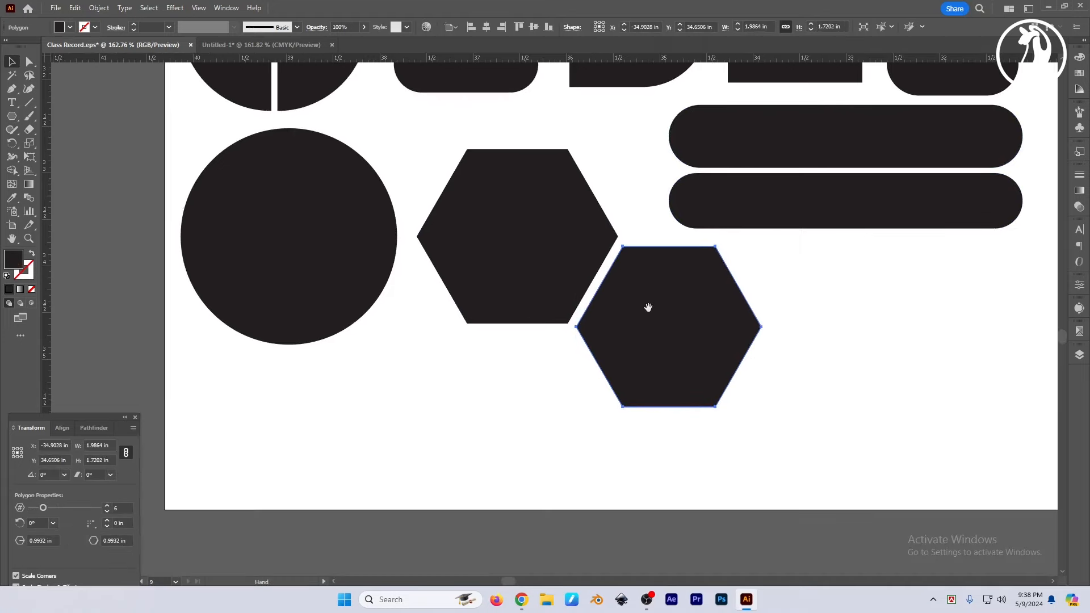
left_click_drag(771, 311, 717, 328)
Round the large hexagon's upper right corner to about 0.88 in and its upper left corner to about 0.98 in with Direct Selection
left_click(31, 62)
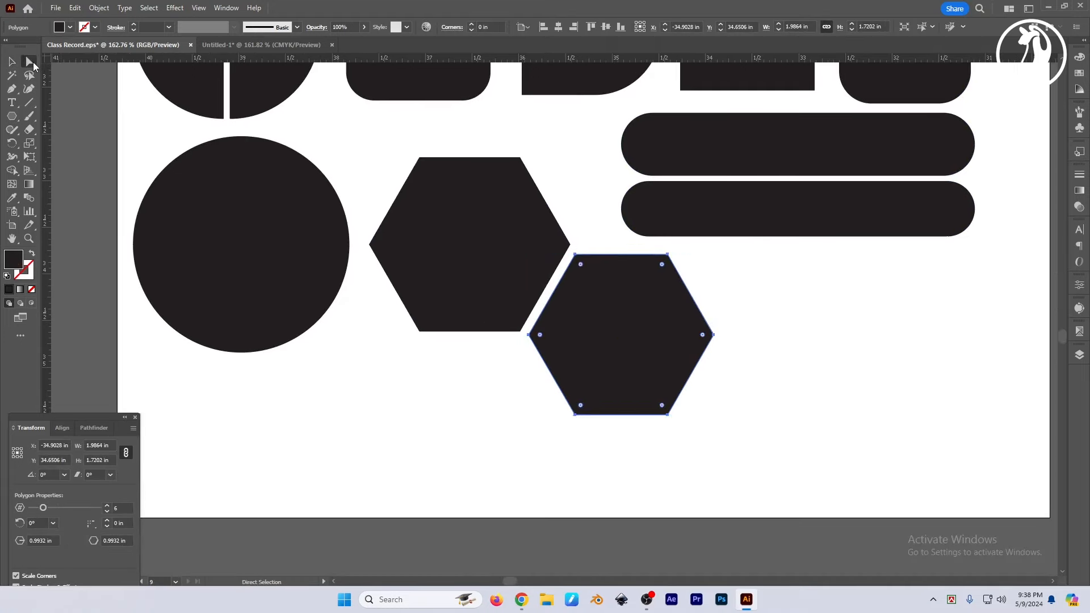
left_click(396, 150)
left_click(445, 195)
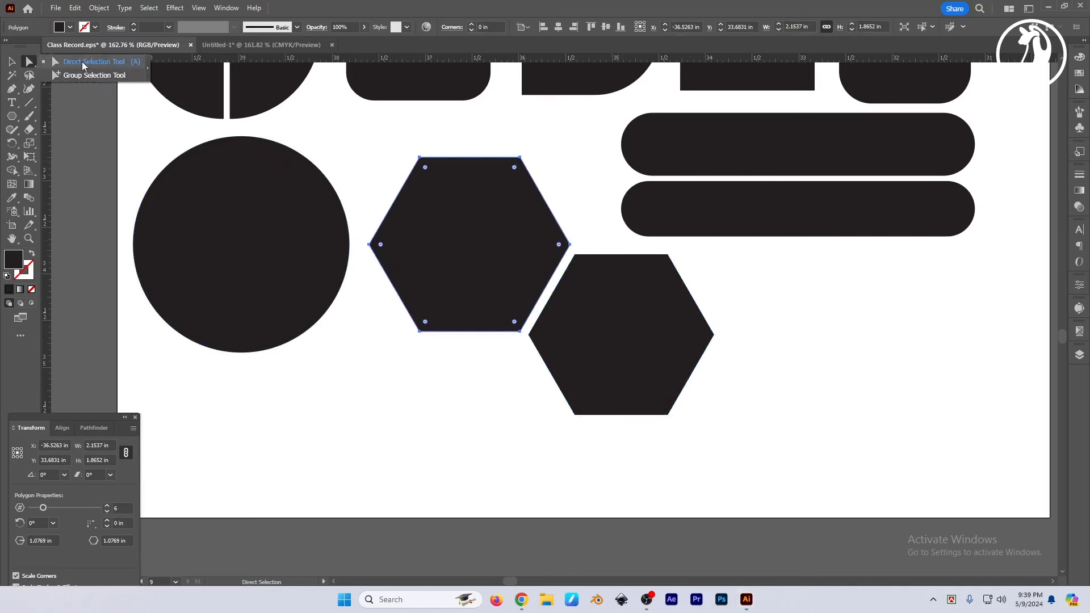
left_click(325, 125)
left_click(498, 201)
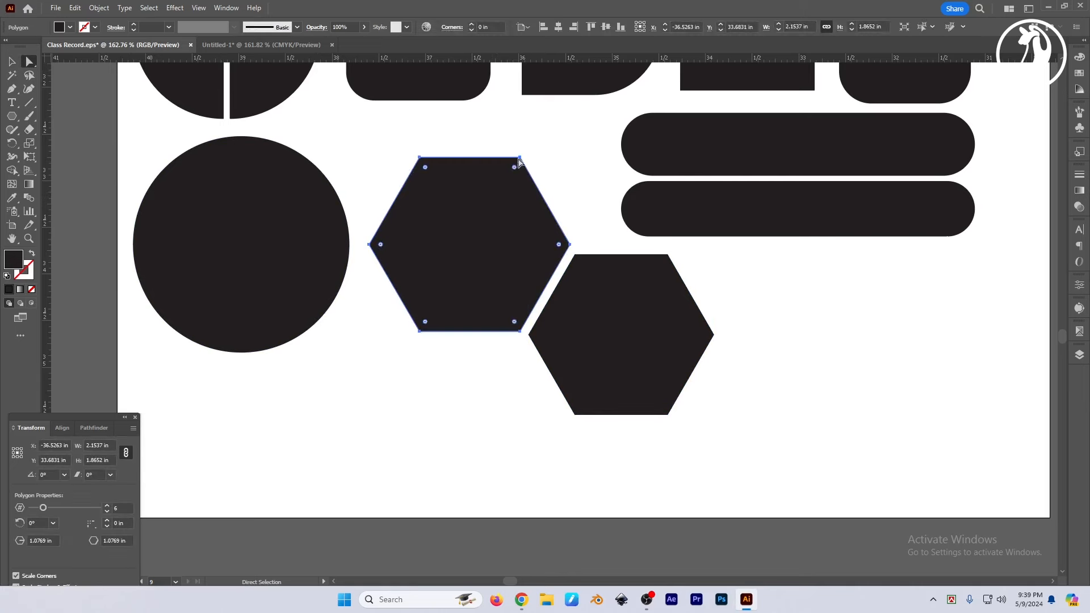
left_click(536, 149)
left_click(500, 187)
left_click_drag(537, 151, 452, 234)
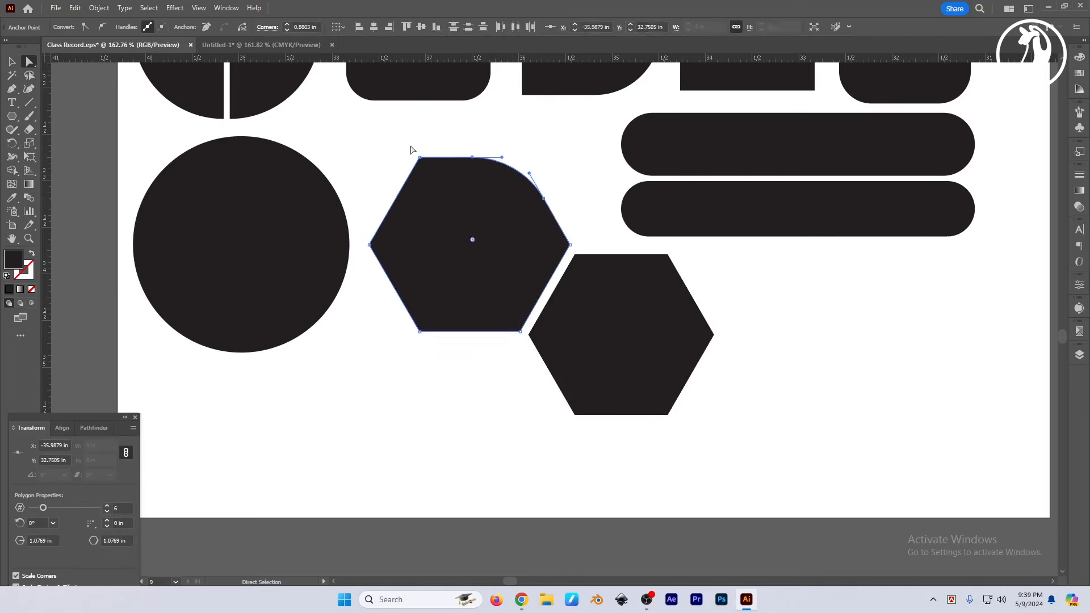
left_click_drag(404, 144, 500, 310)
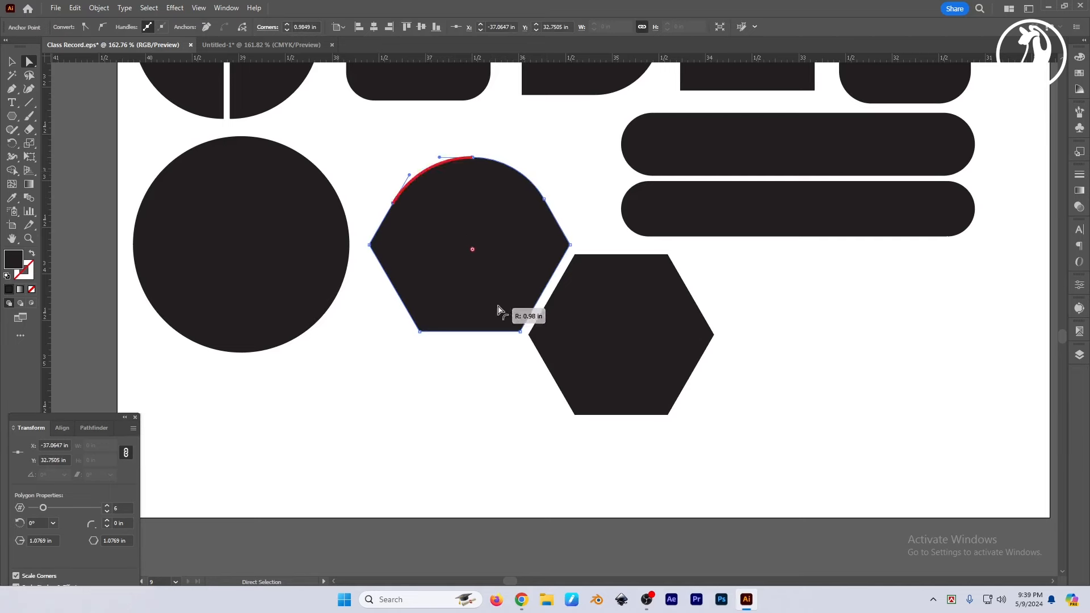
left_click(549, 173)
Select the smaller hexagon and undo the corner rounding on the large hexagon
scroll(576, 200, "down", 1)
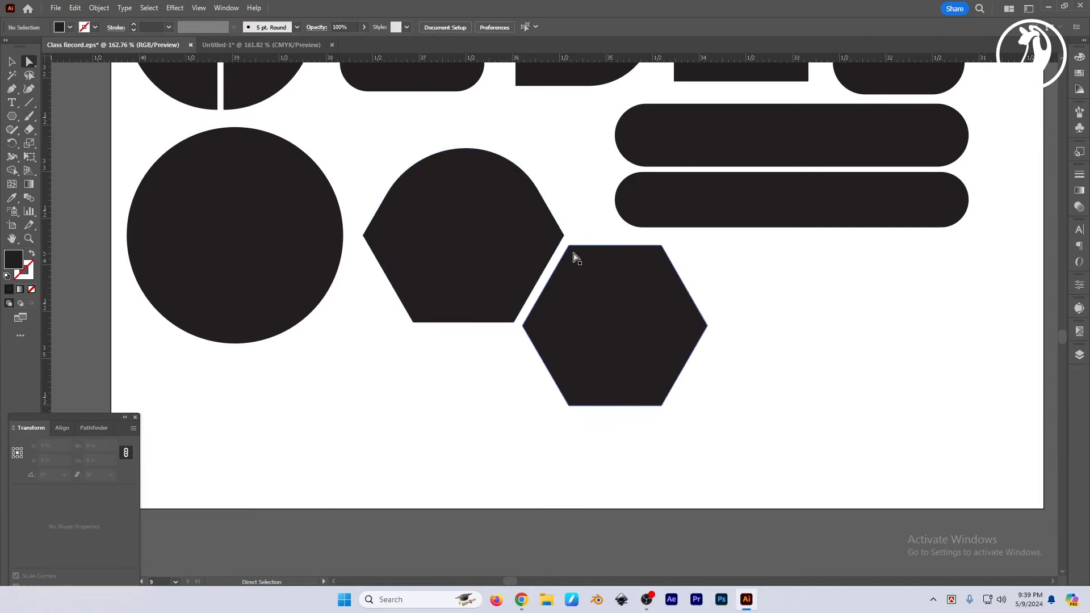
left_click(596, 245)
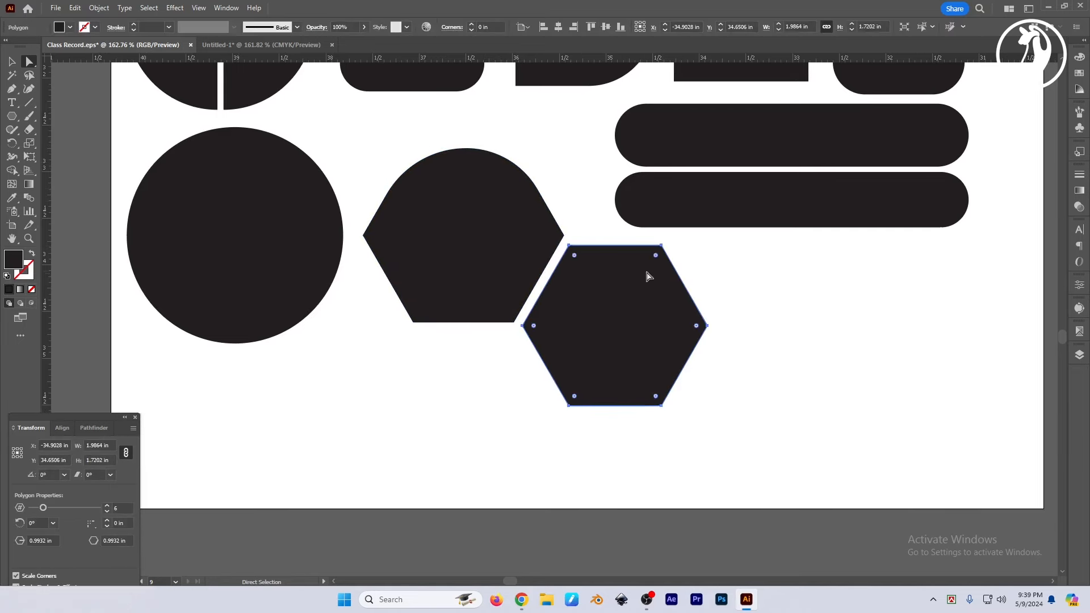
key("ctrl+z")
Select the large hexagon and slightly round all six of its corners together, and deselect it
left_click(574, 182)
left_click(496, 188)
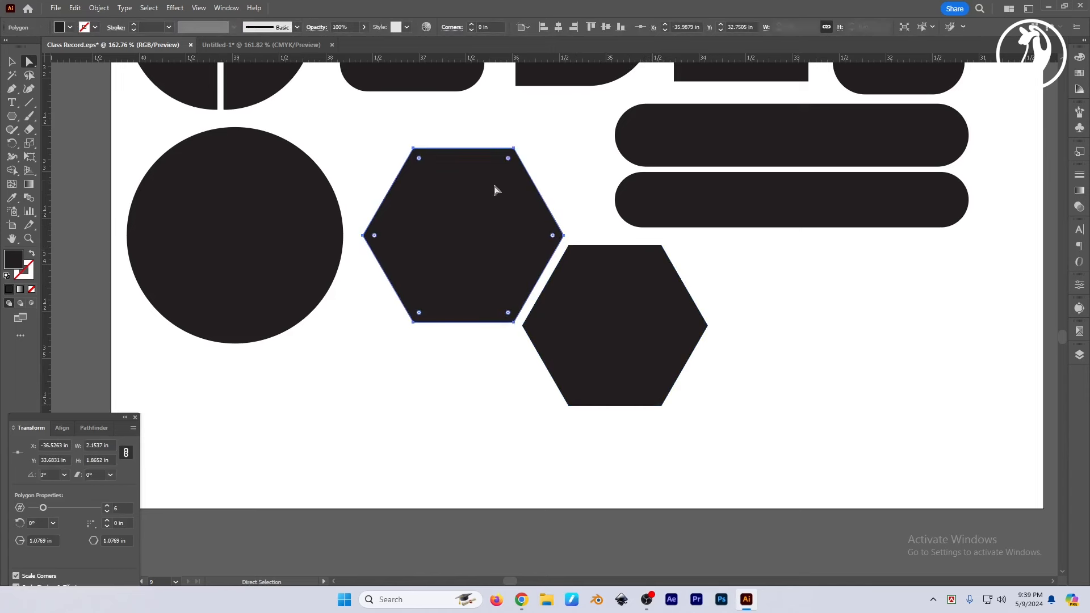
left_click(323, 131)
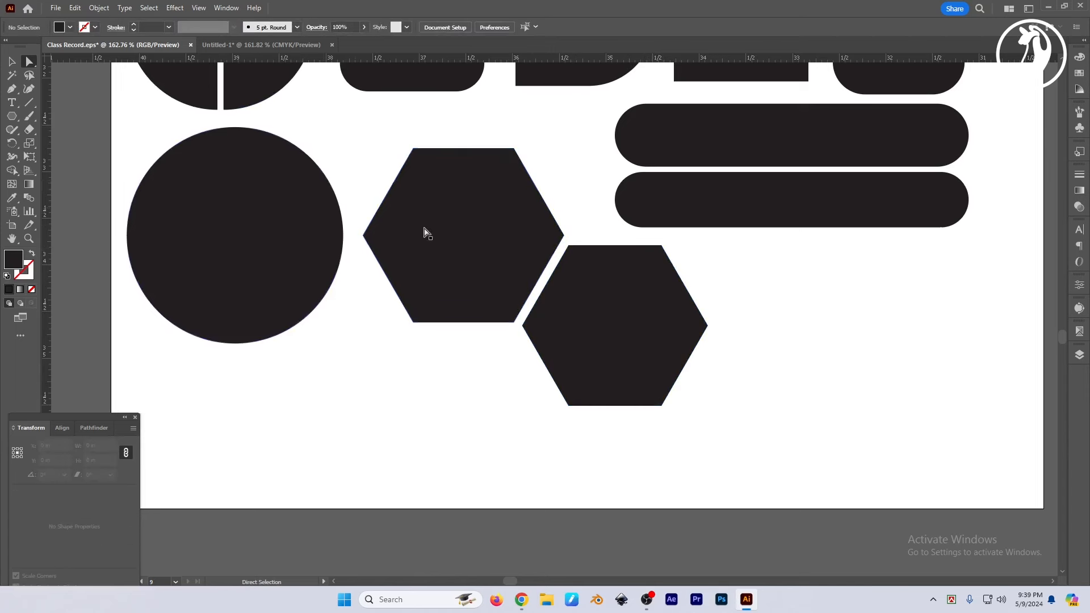
left_click(427, 231)
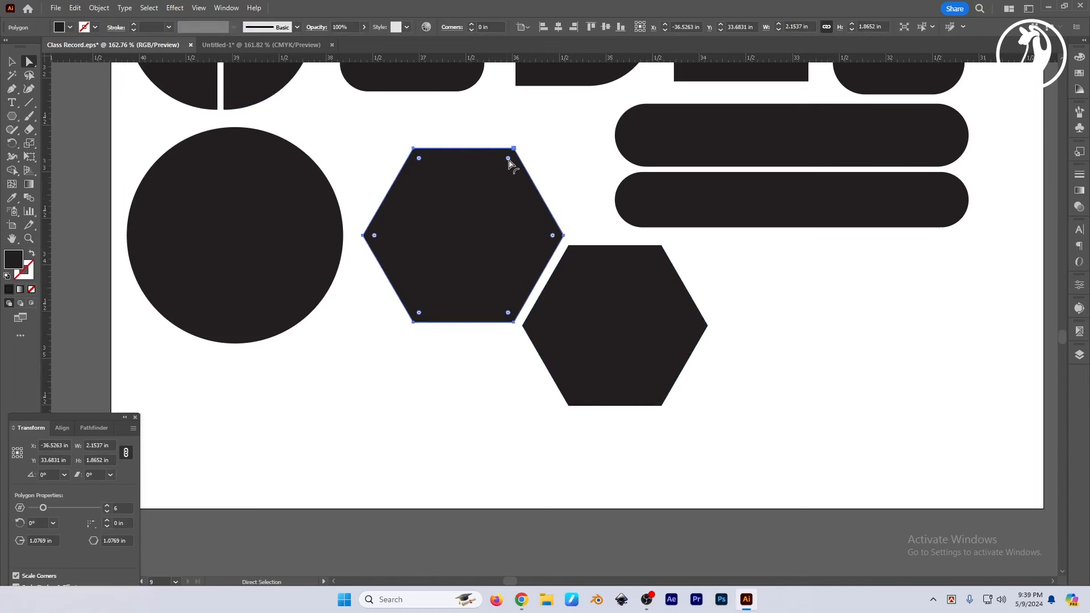
left_click_drag(508, 159, 504, 171)
left_click(557, 181)
Try rounding the smaller hexagon's upper left and lower right corners to about 1.12 in, and undo the rounding
scroll(562, 193, "down", 1)
left_click(603, 303)
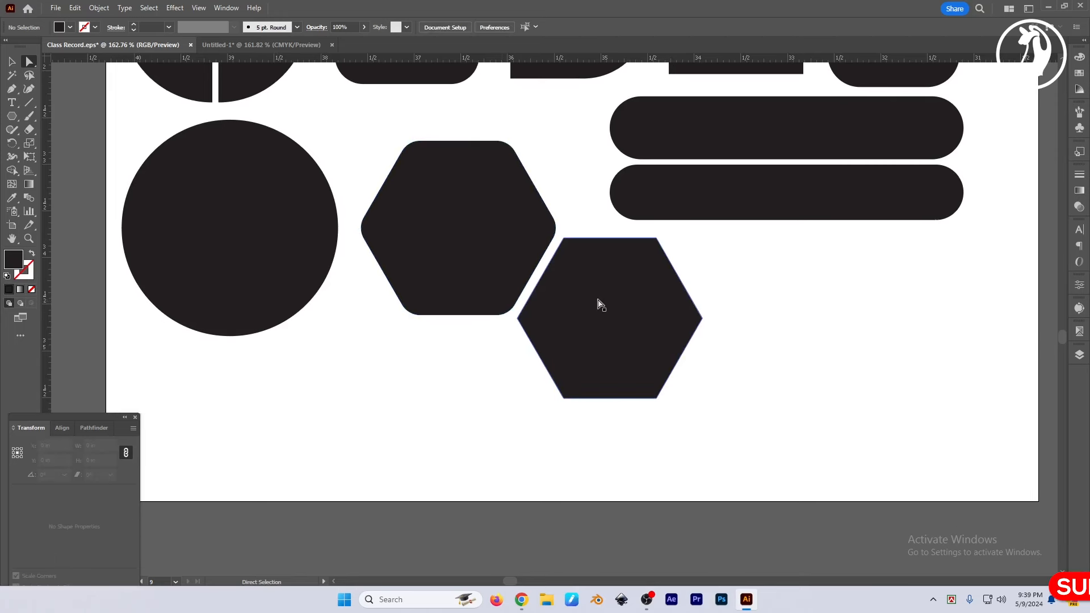
left_click_drag(560, 232, 574, 255)
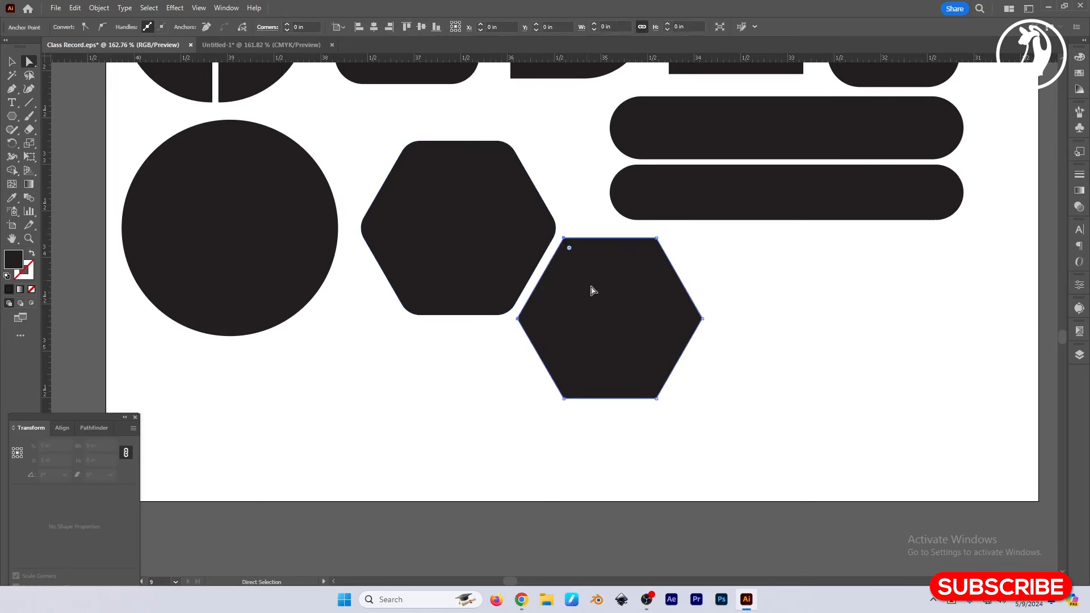
left_click_drag(644, 385, 596, 295)
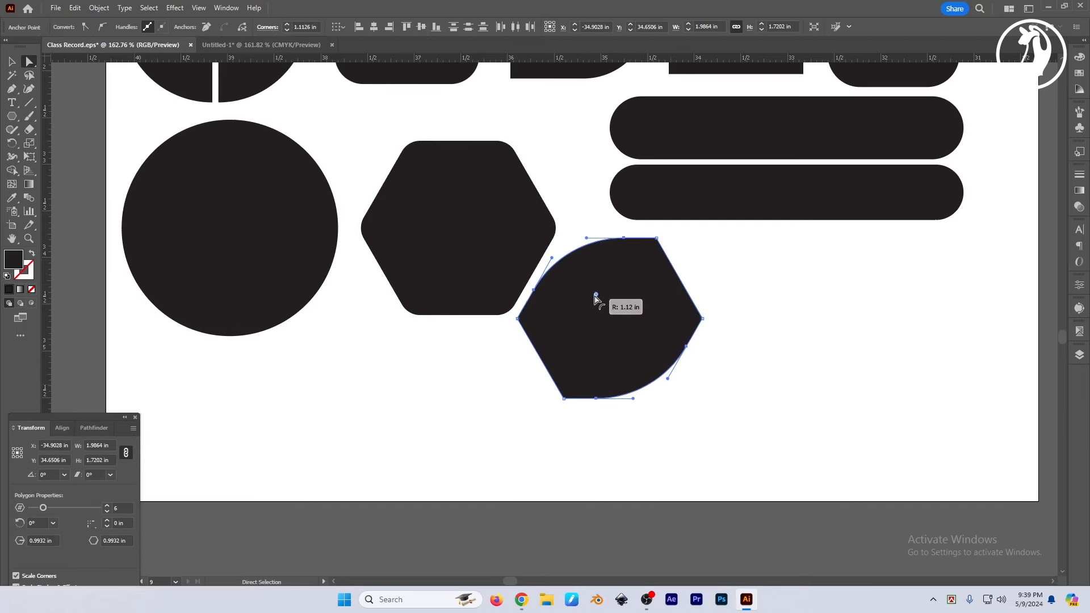
left_click(761, 419)
scroll(744, 424, "left", 1)
key("ctrl+z")
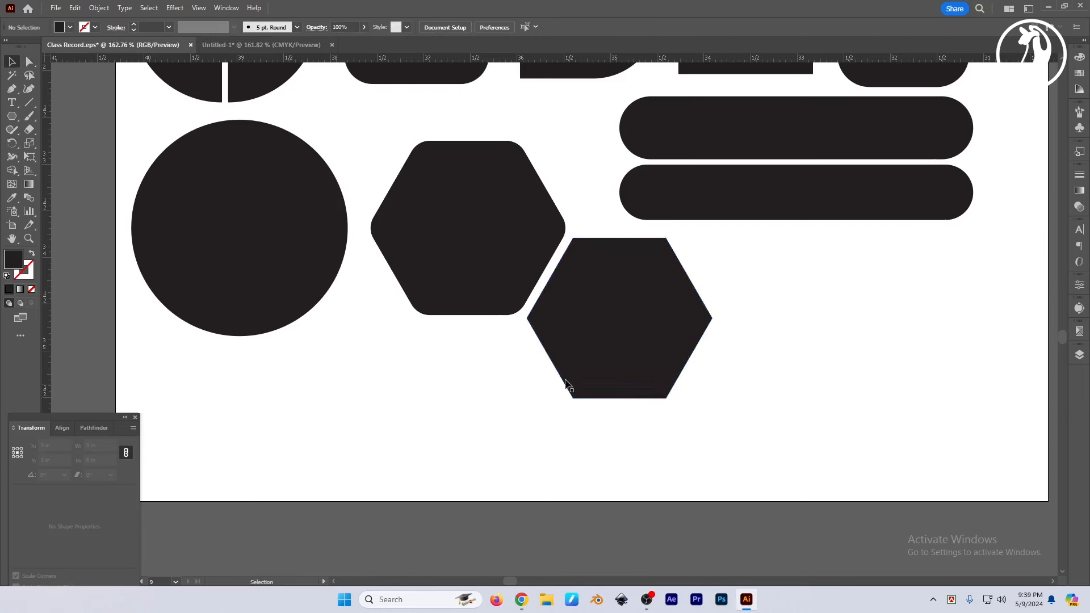
Duplicate the smaller hexagon beneath the large one and round the copy's left, lower left and lower right corners to about 0.86 in
left_click_drag(613, 333, 469, 415)
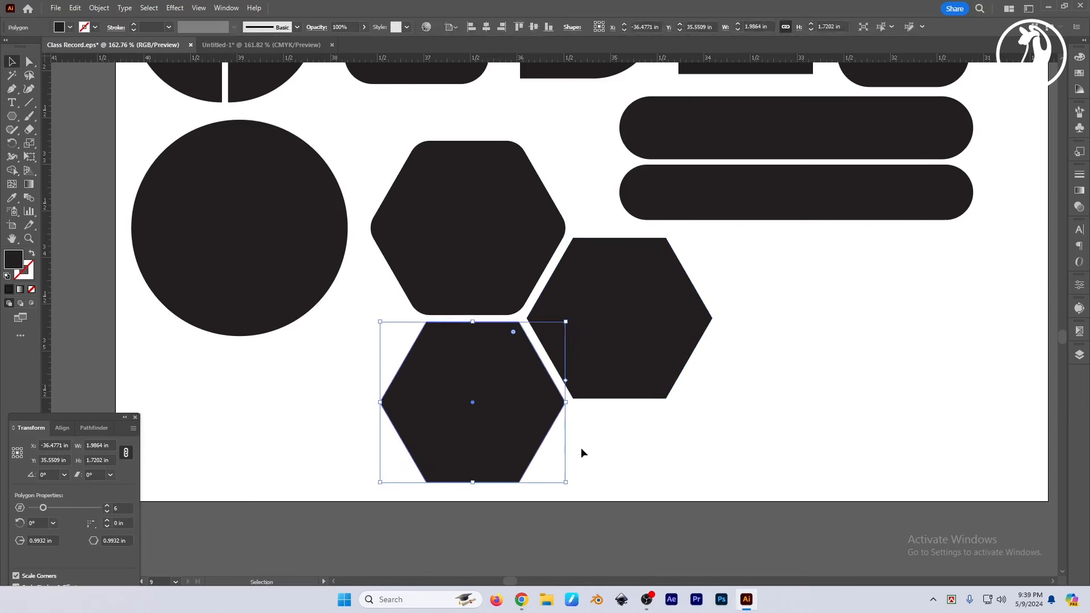
left_click(28, 63)
left_click(412, 492)
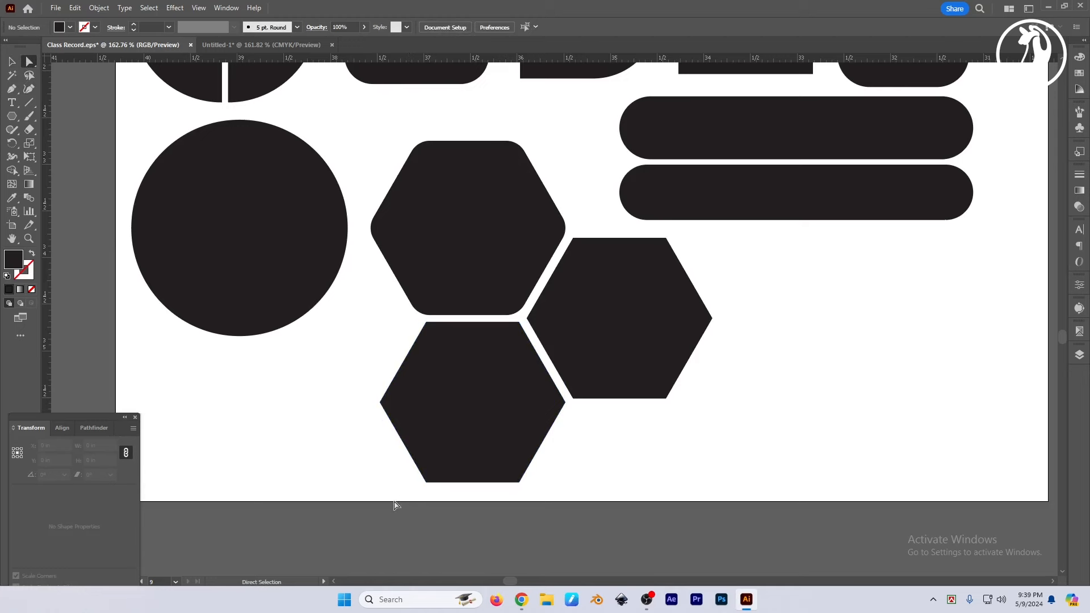
left_click_drag(441, 471, 440, 472)
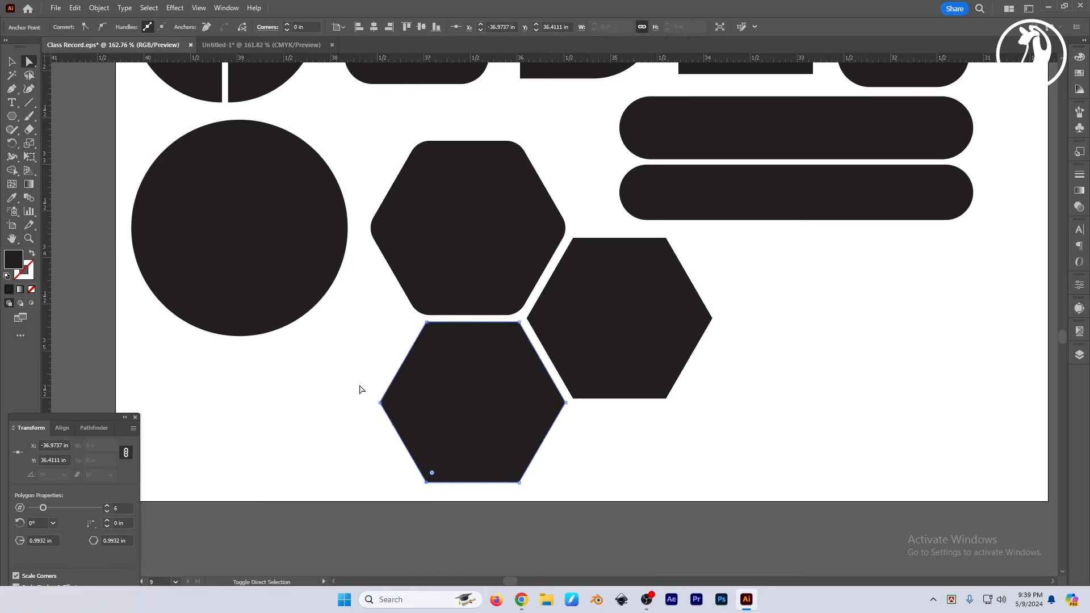
left_click_drag(360, 390, 407, 428)
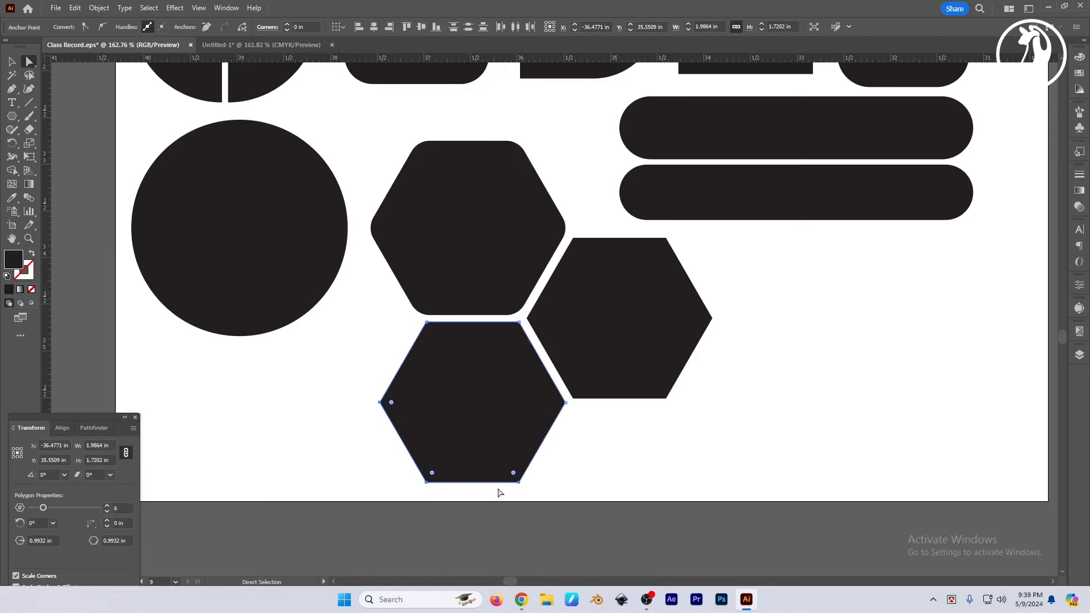
left_click_drag(516, 475, 568, 358)
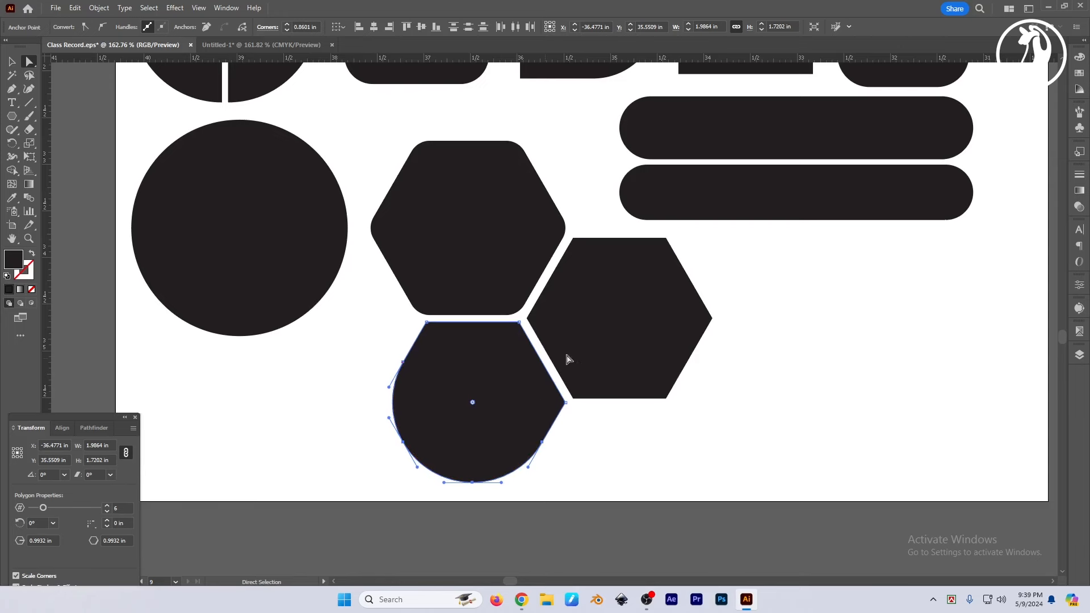
left_click(632, 467)
scroll(628, 441, "right", 1)
left_click(628, 348)
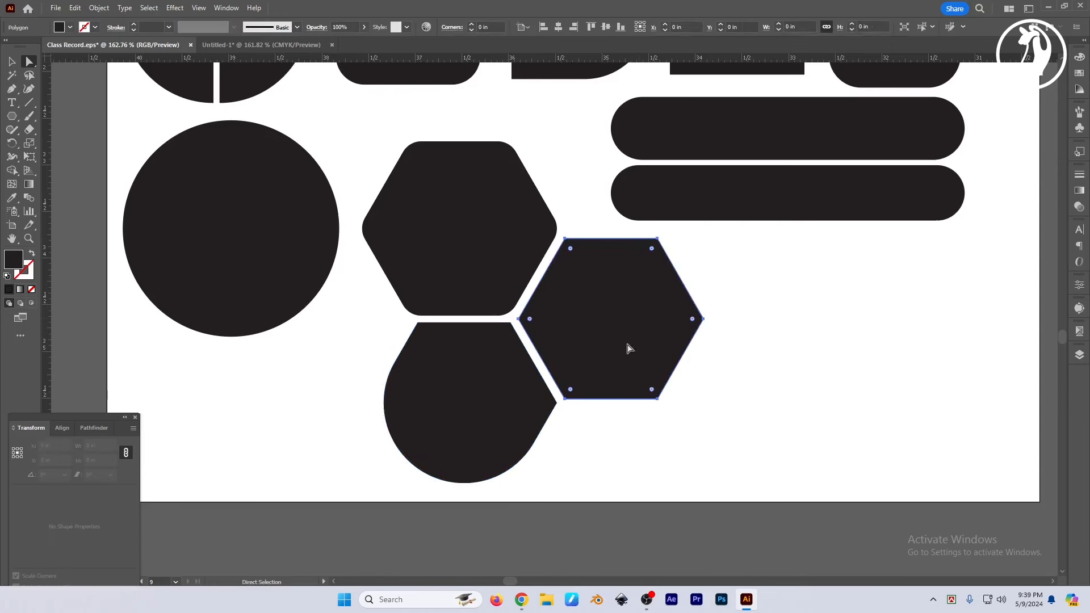
left_click(748, 294)
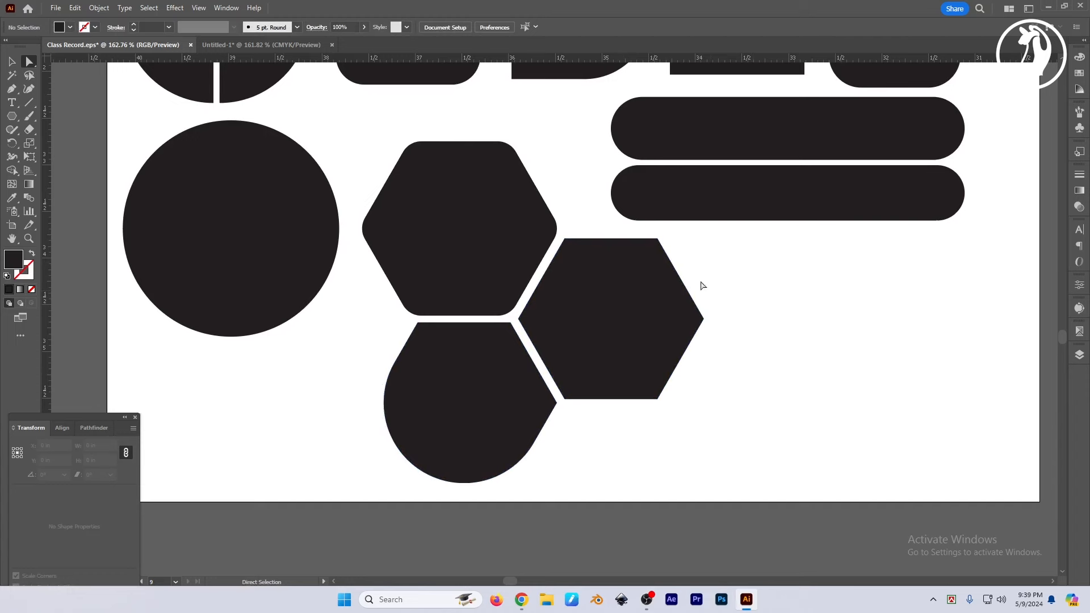
left_click_drag(628, 260, 647, 234)
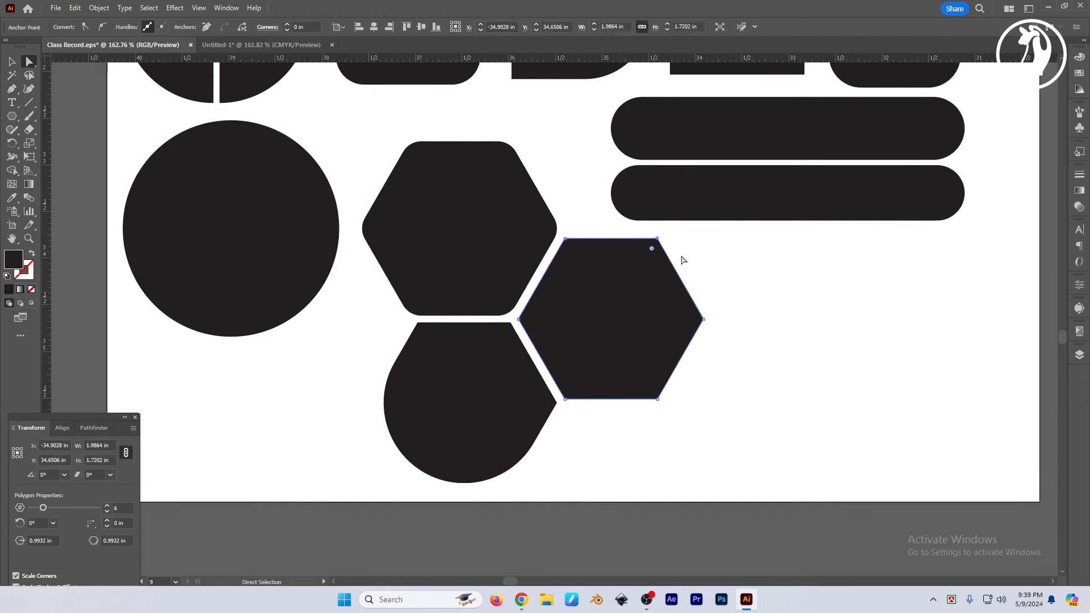
left_click_drag(578, 258, 570, 380)
key("ctrl+z")
Fully round the lower right, right and upper right corners of the sharp-cornered hexagon, and deselect it
left_click_drag(693, 414, 636, 394)
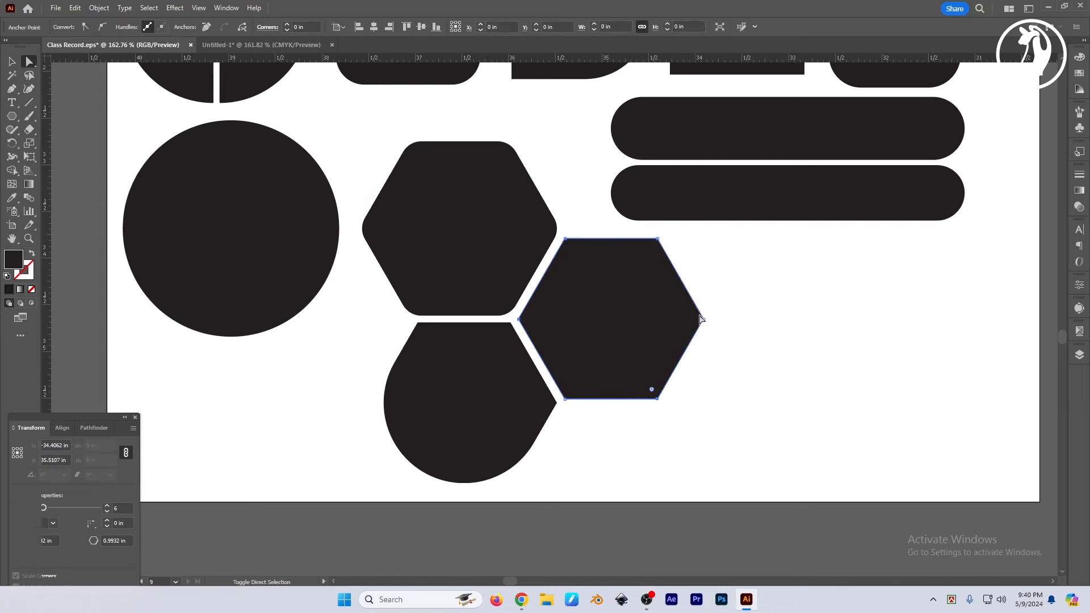
left_click(703, 319, "shift")
left_click_drag(670, 233, 634, 250)
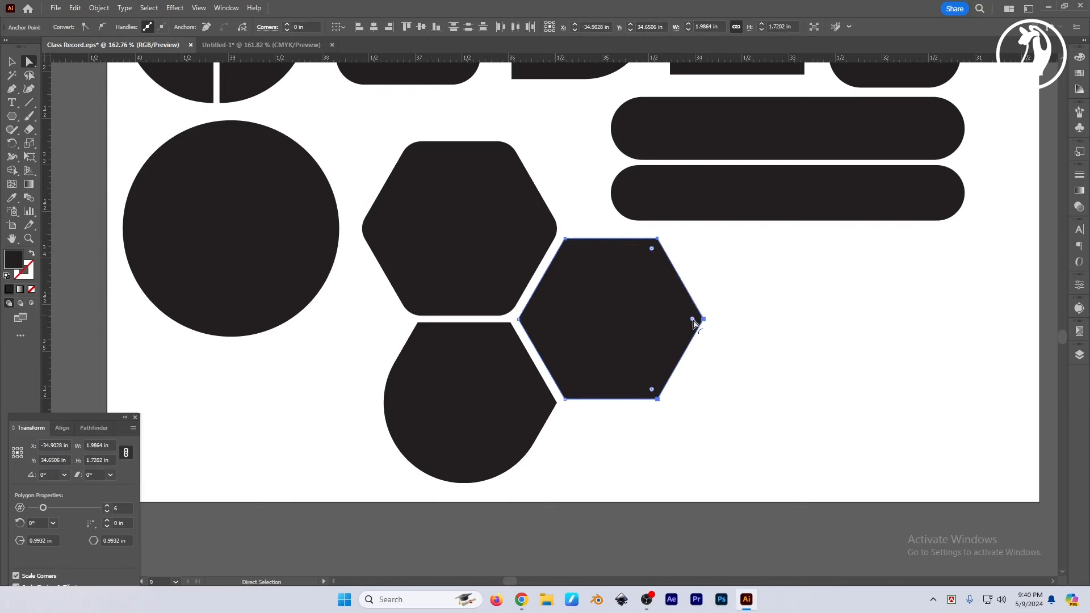
left_click_drag(693, 320, 490, 310)
left_click(829, 357)
key("v")
left_click_drag(680, 331, 691, 339)
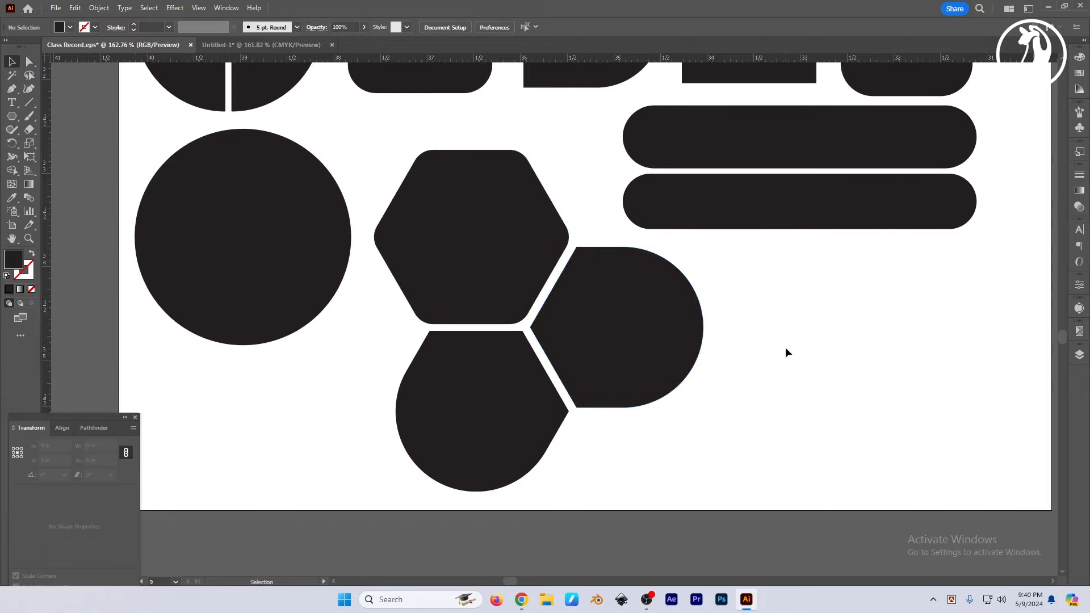
scroll(785, 349, "down", 2)
left_click_drag(778, 363, 727, 367)
scroll(729, 370, "up", 1)
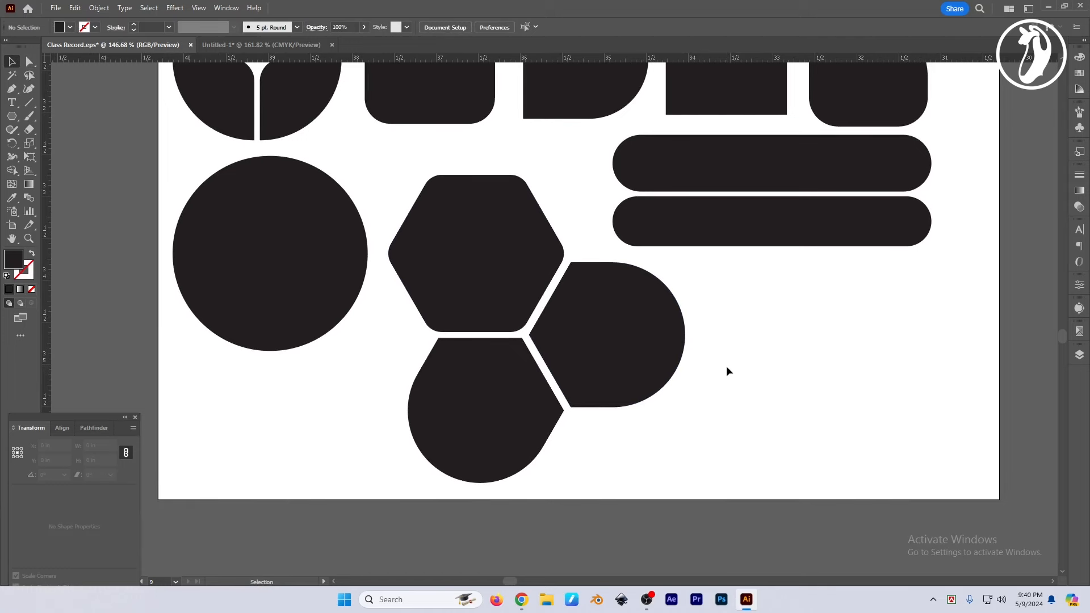
left_click(12, 118)
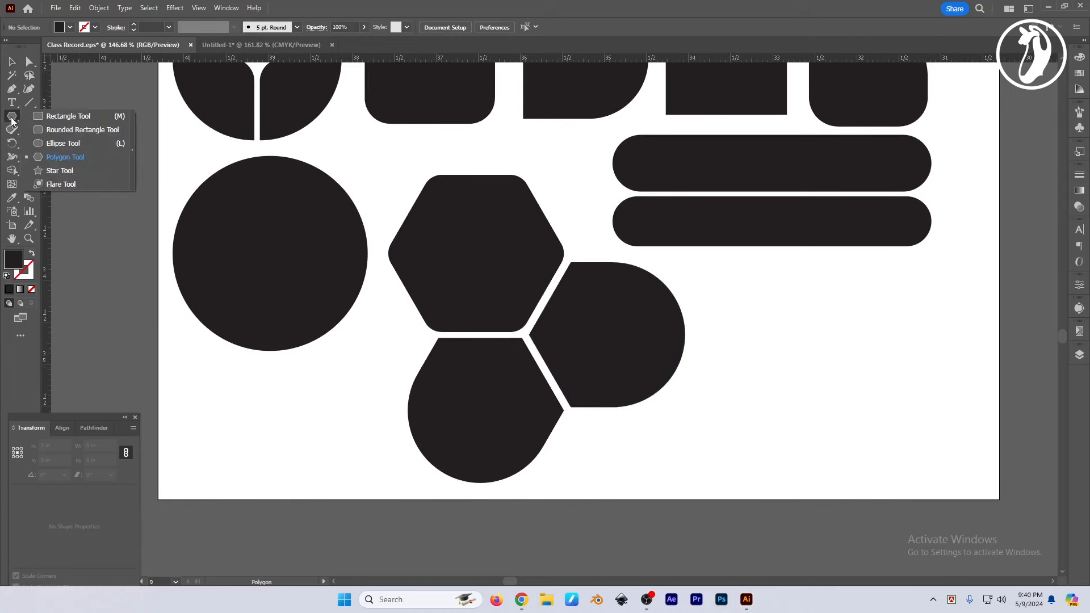
left_click(59, 170)
key("space")
mouse_move(725, 318)
left_mouse_down()
mouse_move(740, 307)
mouse_move(714, 321)
left_mouse_up()
scroll(715, 322, "down", 3)
Select all the black shapes, move them up near the artboard's top edge, and deselect them
key("v")
left_click_drag(327, 425, 851, 82)
left_click_drag(794, 169, 793, 167)
left_click_drag(829, 429, 735, 365)
scroll(686, 290, "up", 2)
left_click_drag(686, 290, 670, 299)
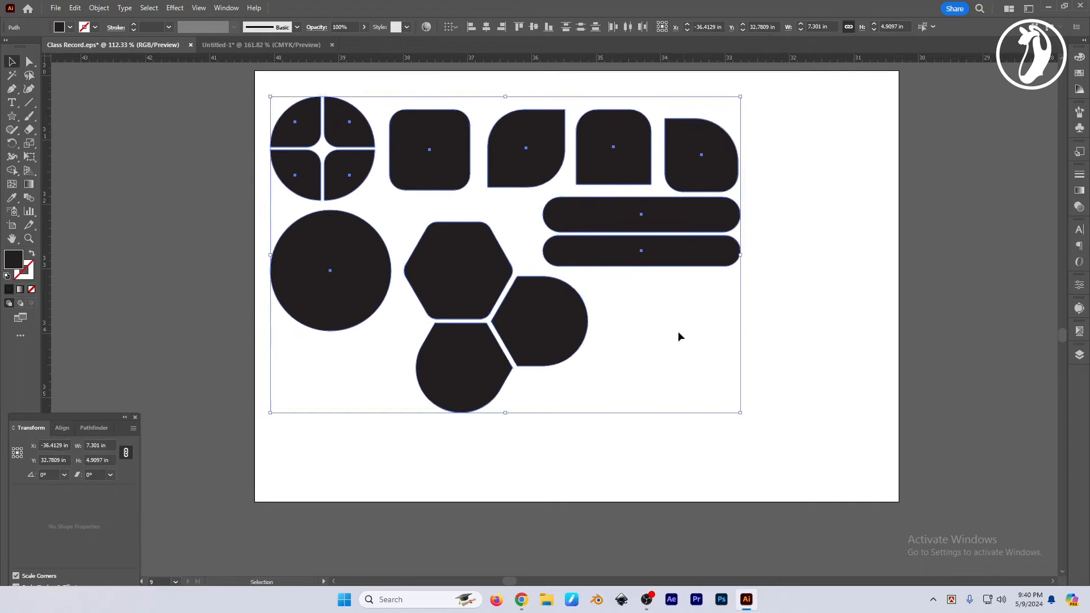
left_click(375, 185)
Begin a five-pointed star about 1.05 in wide below the pill shapes with the Star tool and reduce it to three points
left_click(14, 118)
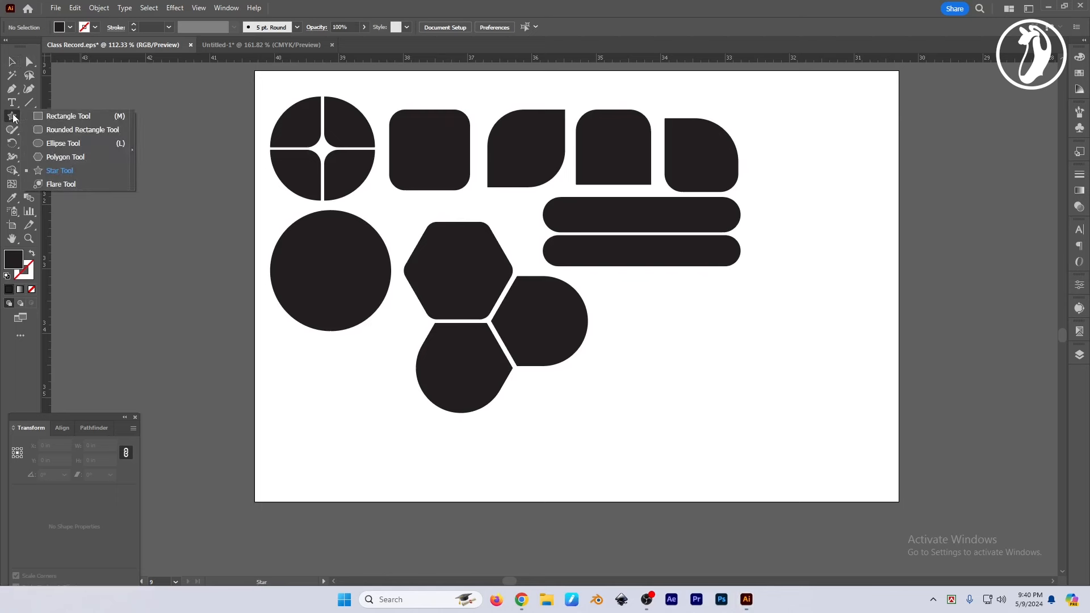
left_click(59, 170)
scroll(652, 389, "up", 1)
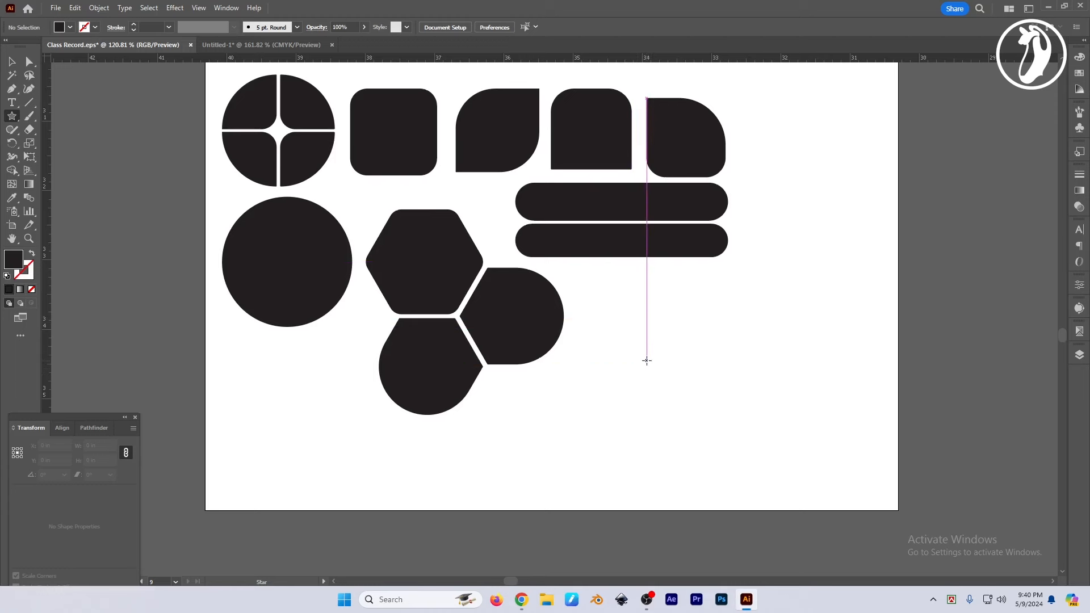
left_click_drag(621, 307, 658, 296)
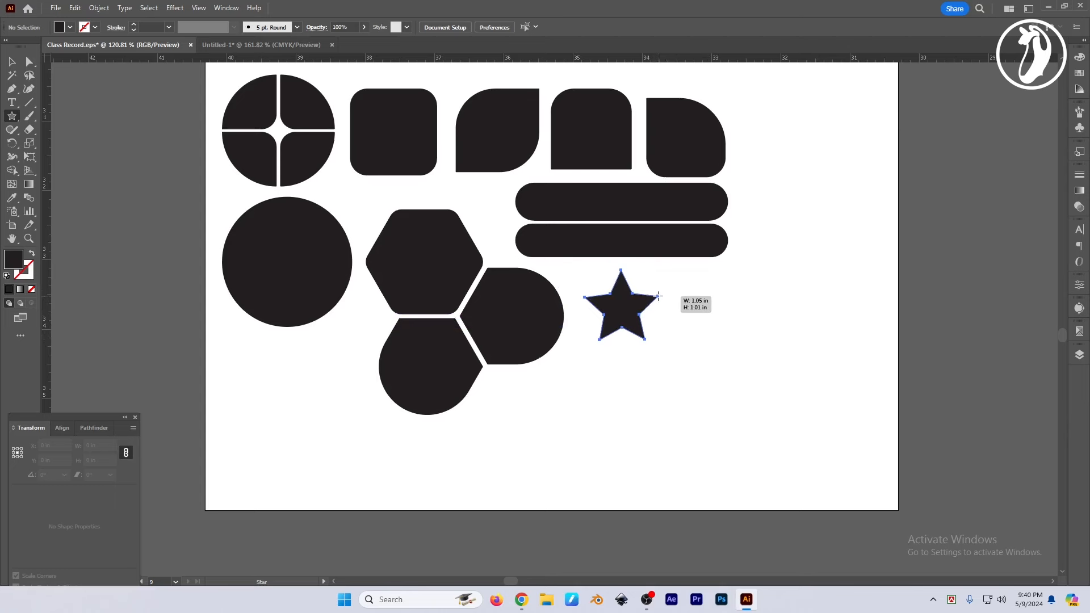
left_click_drag(659, 295, 658, 296)
key("Down")
left_click_drag(658, 295, 659, 296)
key("Down")
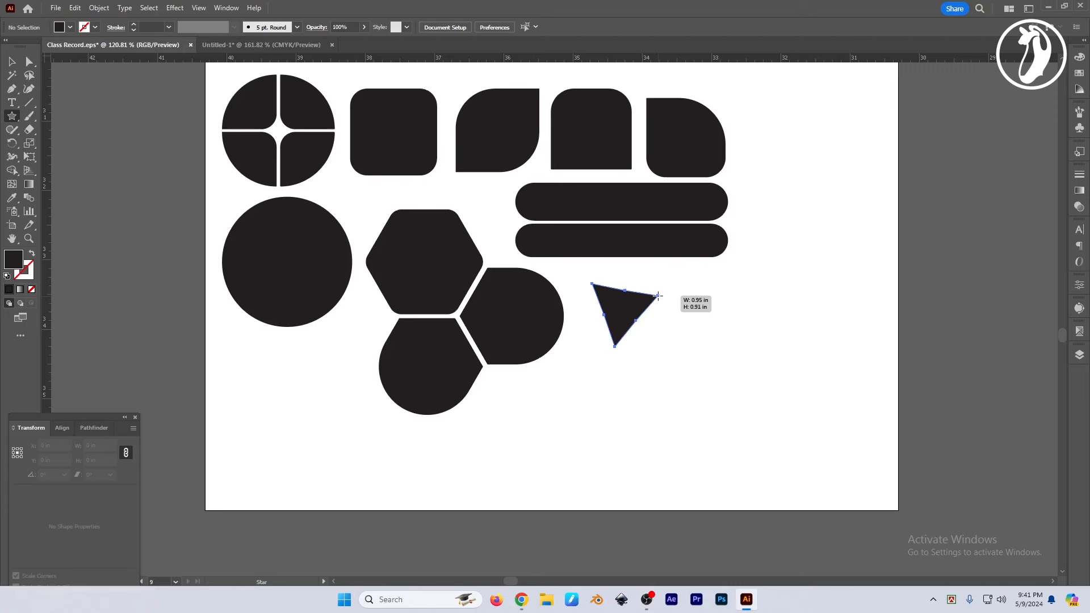
Increase the star being drawn to 13 points and lengthen its spikes, finishing it about 2.09 in wide and 2.10 in high
key("Up")
key("Up")
key("Up")
key("Up")
left_click_drag(658, 296, 695, 307)
key("Up")
key("Up")
key("Up")
key("Up")
key("Up")
key("Up")
Move the 13-point star clear of the pill shapes and the rounded hexagon, and deselect it
key("v")
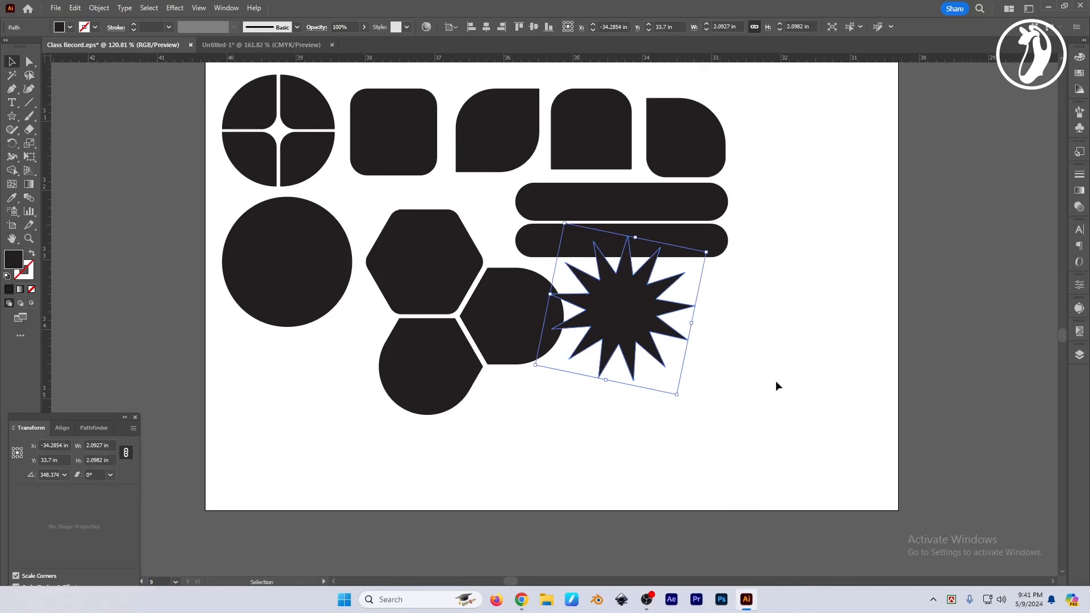
left_click_drag(681, 343, 652, 370)
key("space")
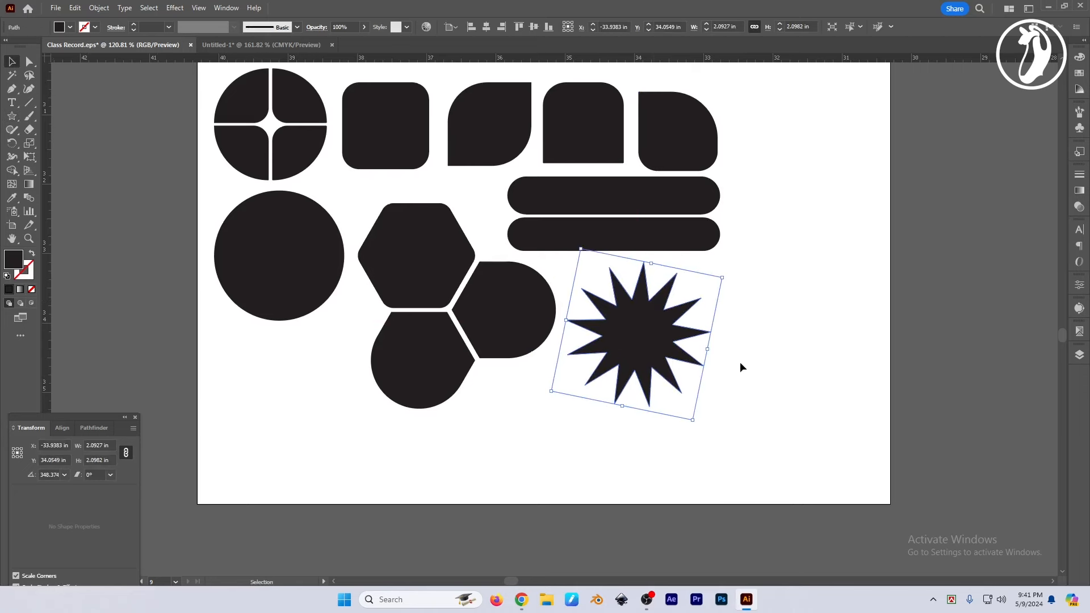
left_click(740, 363)
Set the Star tool to 5 points and draw a star about 0.70 in wide and 0.68 in high beside the spiky star
left_click_drag(11, 118, 57, 169)
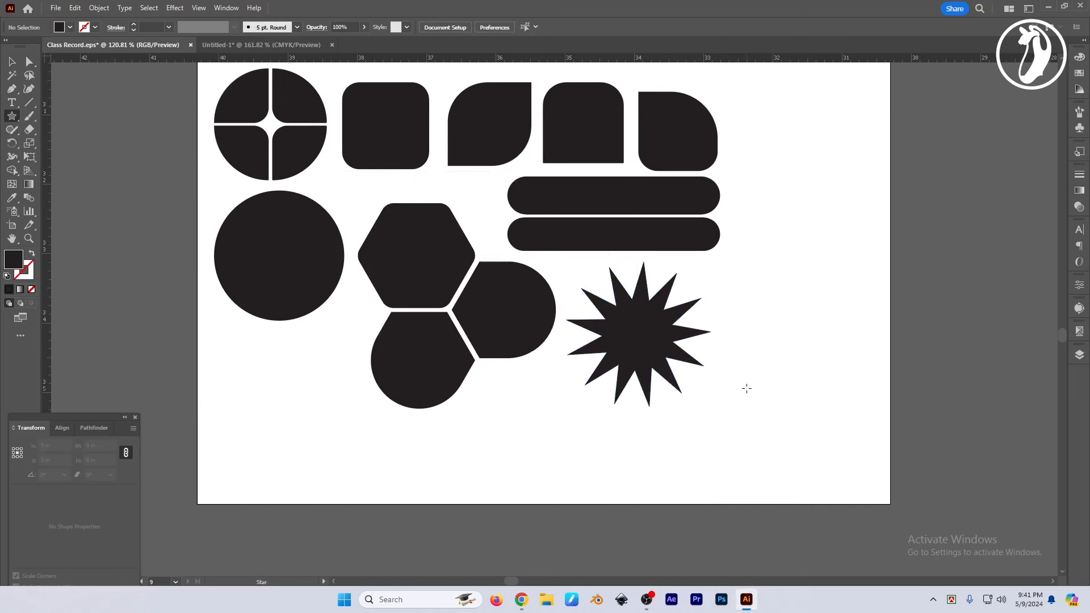
left_click(759, 321)
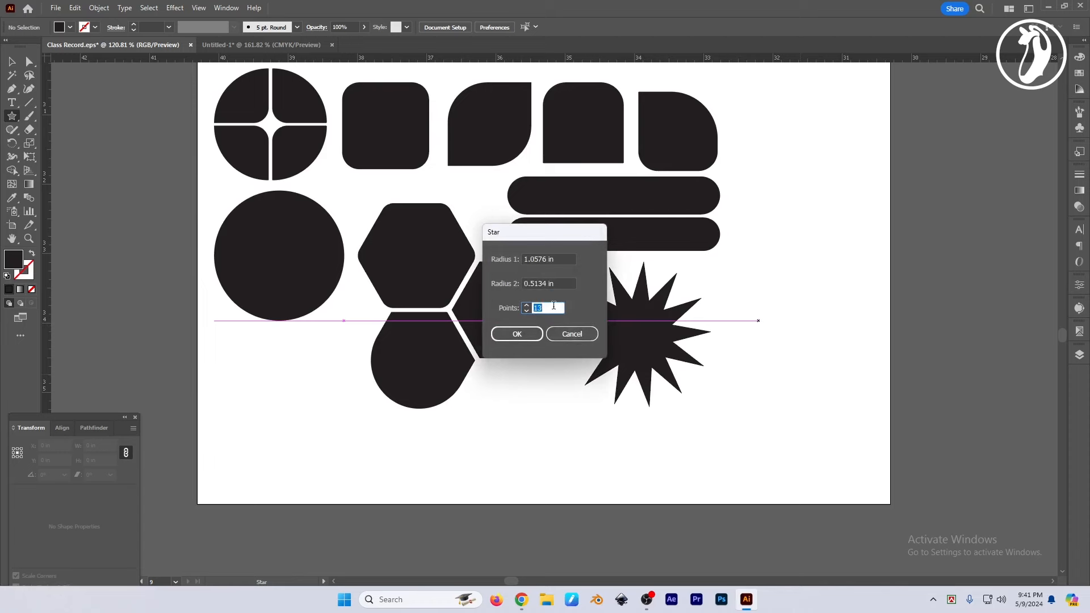
type("5")
key("Return")
scroll(814, 329, "up", 3)
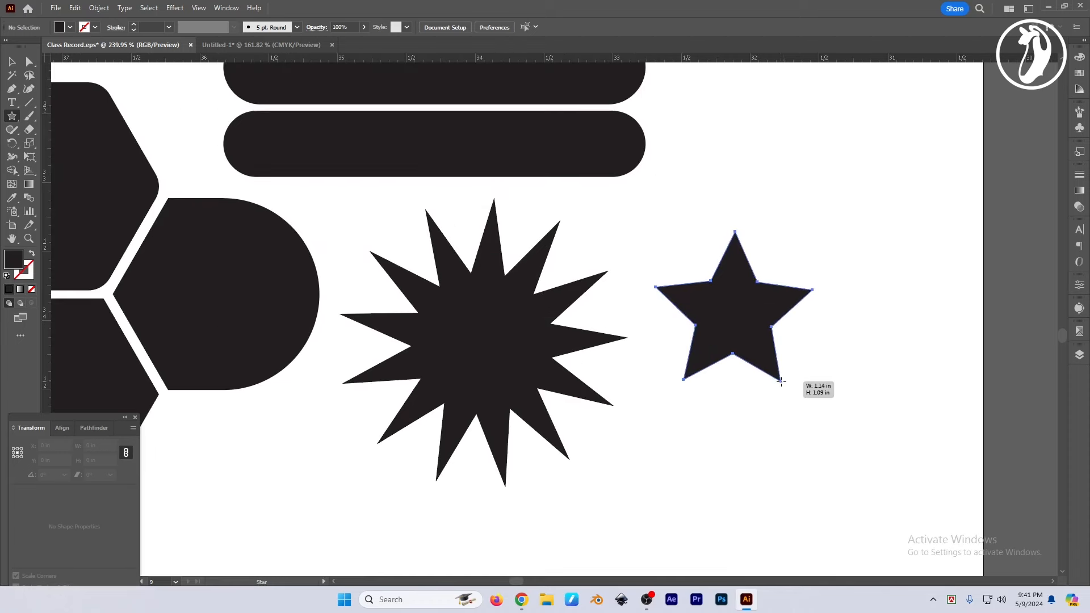
left_click_drag(781, 381, 761, 358)
Create a five-pointed star with Radius 1 of 1 in and Radius 2 of 0.5 in above the small star
left_click(713, 236)
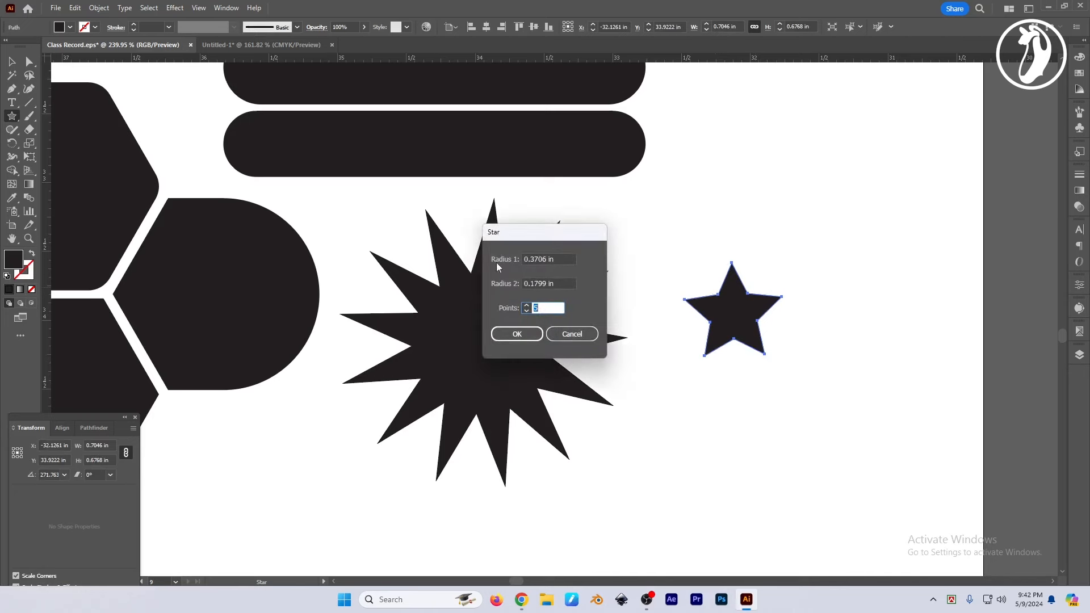
triple_click(562, 257)
type("0.")
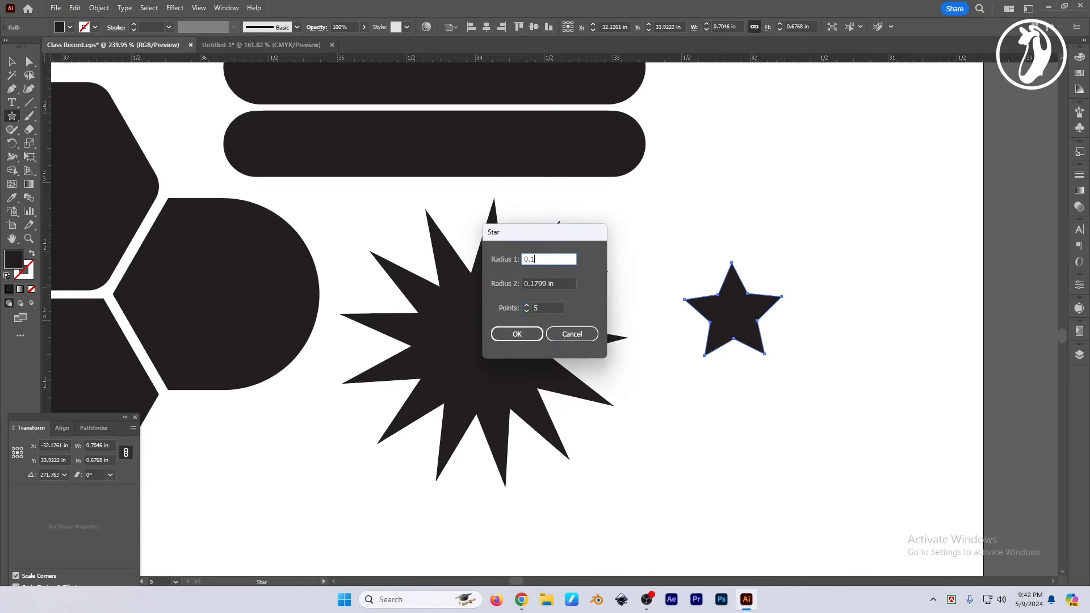
type("1")
key("BackSpace")
key("BackSpace")
key("BackSpace")
type("1")
key("Tab")
type("0.5")
key("Tab")
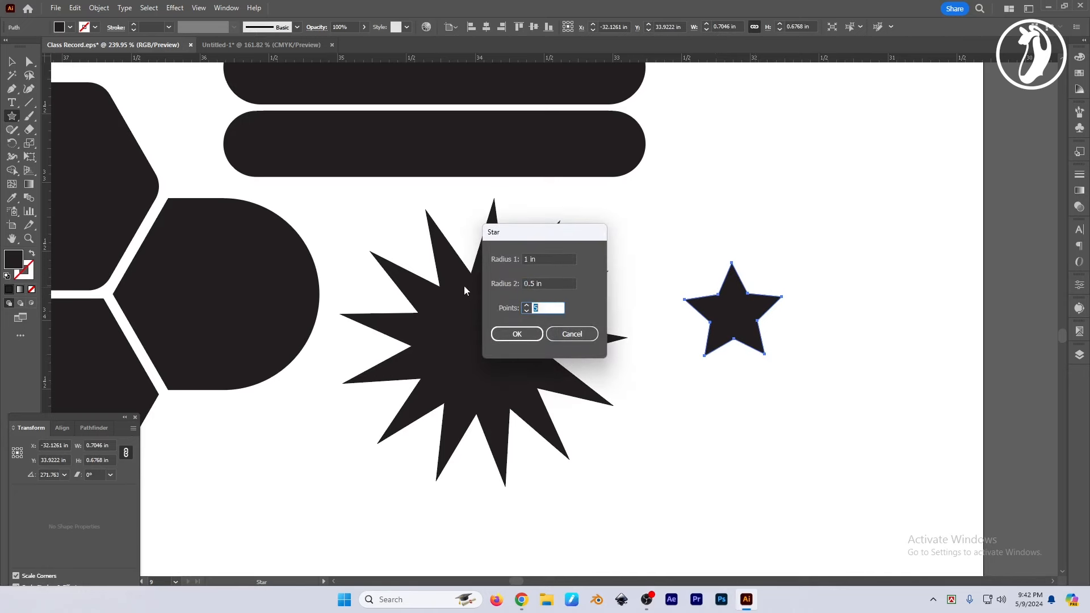
key("Return")
Move the large five-pointed star below the small star, near the artboard's right edge
key("v")
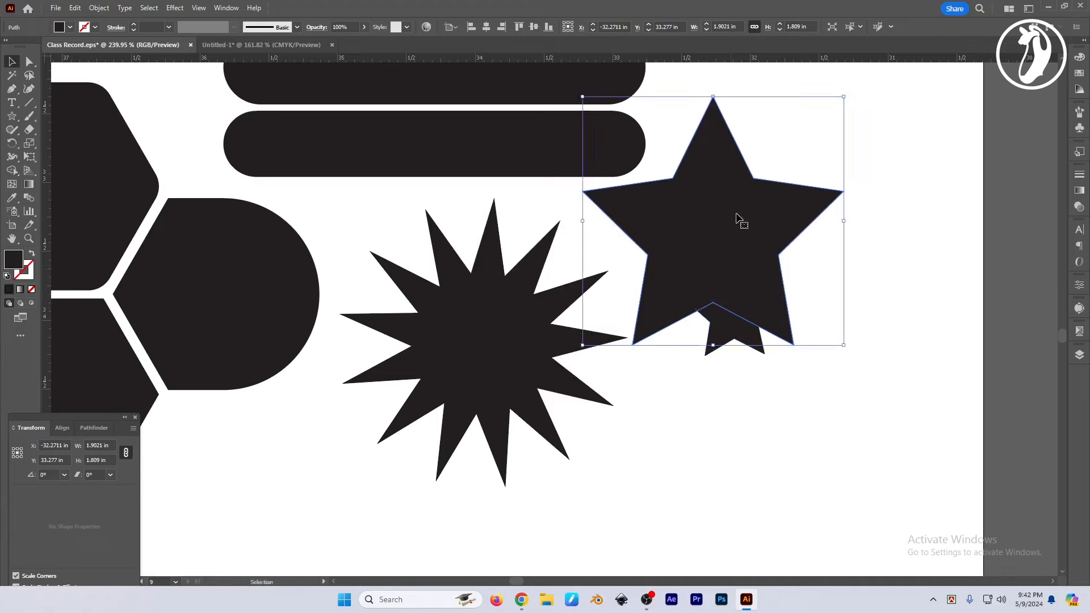
left_click_drag(738, 220, 855, 423)
key("space")
left_click_drag(832, 437, 792, 355)
scroll(795, 397, "down", 3)
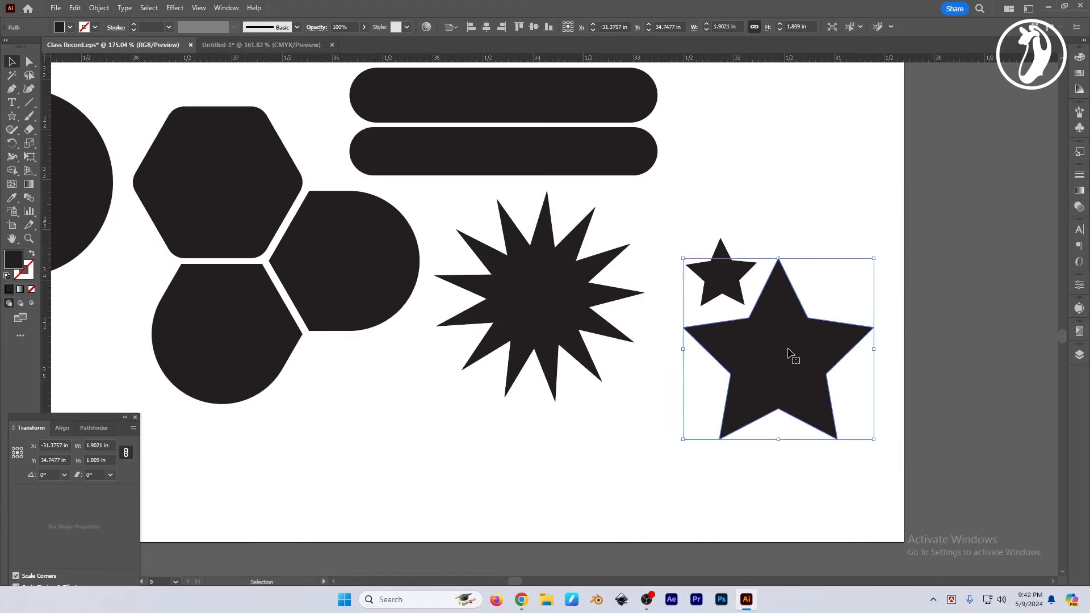
Delete the large five-pointed star and select the small star
key("Delete")
left_click(723, 274)
key("space")
left_click_drag(684, 320, 703, 323)
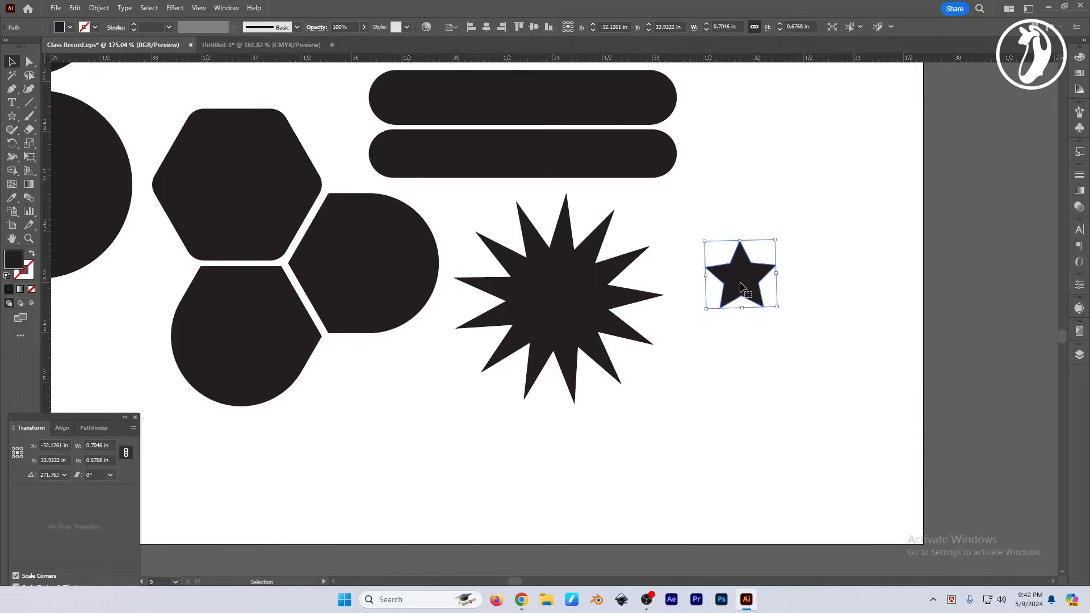
Move the spiky star beside the pill shapes near the artboard's right edge, and the small star beneath the pill shapes
left_click_drag(742, 284, 749, 218)
key("space")
left_click_drag(687, 347, 665, 358)
left_click_drag(523, 325, 786, 141)
key("space")
left_click_drag(752, 201, 516, 335)
key("space")
left_click_drag(450, 351, 588, 379)
Draw a five-pointed star about 0.33 in wide and 0.32 in high in the right-hand gap of the circular badge's FREE GRAPHIC DESIGN text
scroll(744, 333, "down", 8)
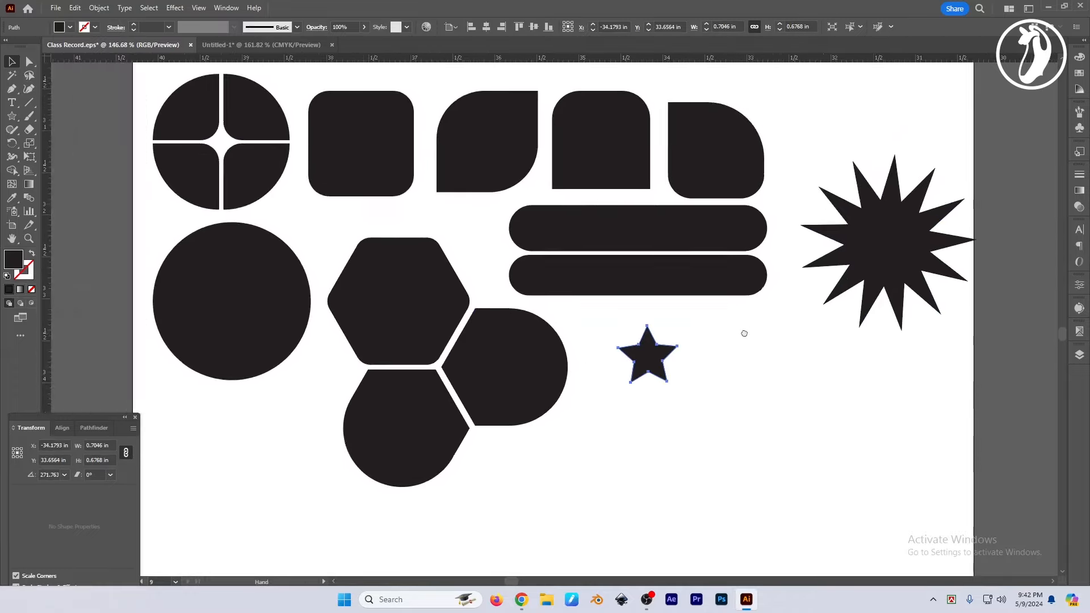
left_click_drag(792, 327, 372, 358)
scroll(815, 340, "up", 8)
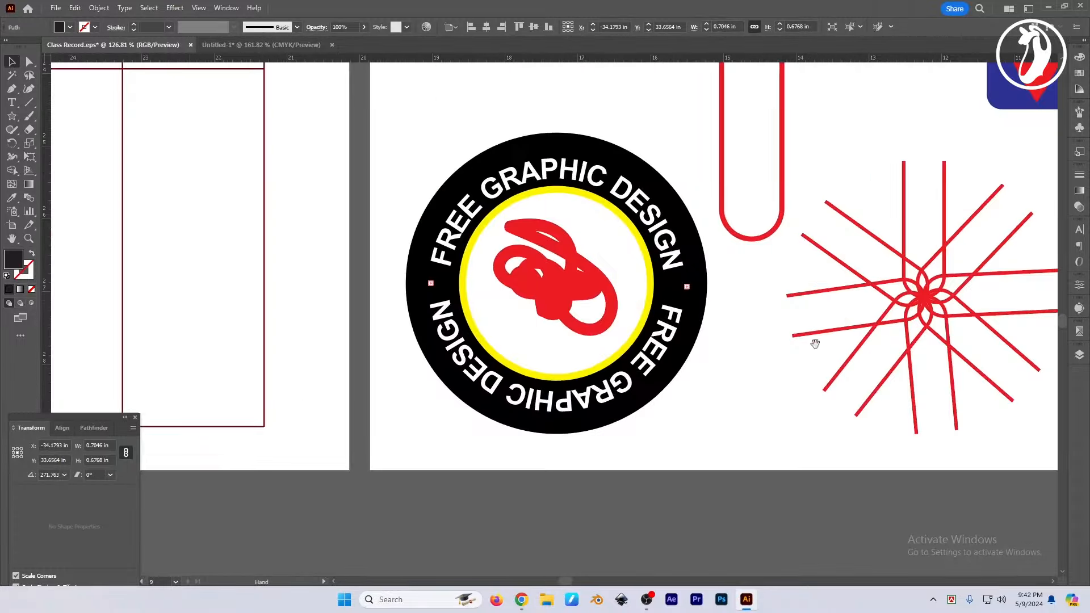
left_click_drag(824, 345, 886, 348)
left_click(811, 343)
scroll(811, 343, "up", 1)
left_click_drag(834, 297, 864, 324)
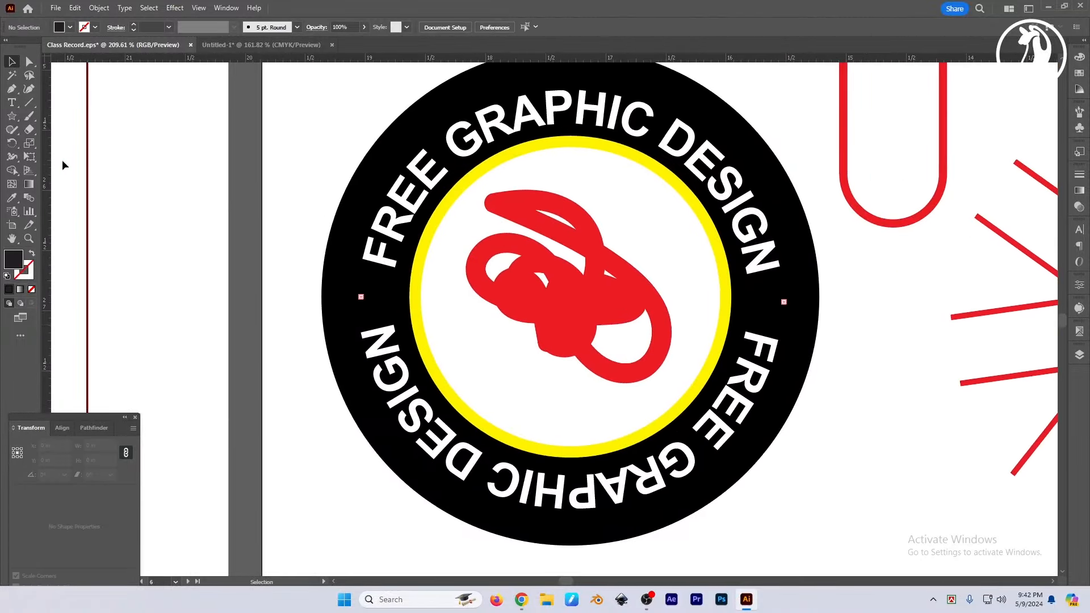
scroll(771, 311, "up", 2)
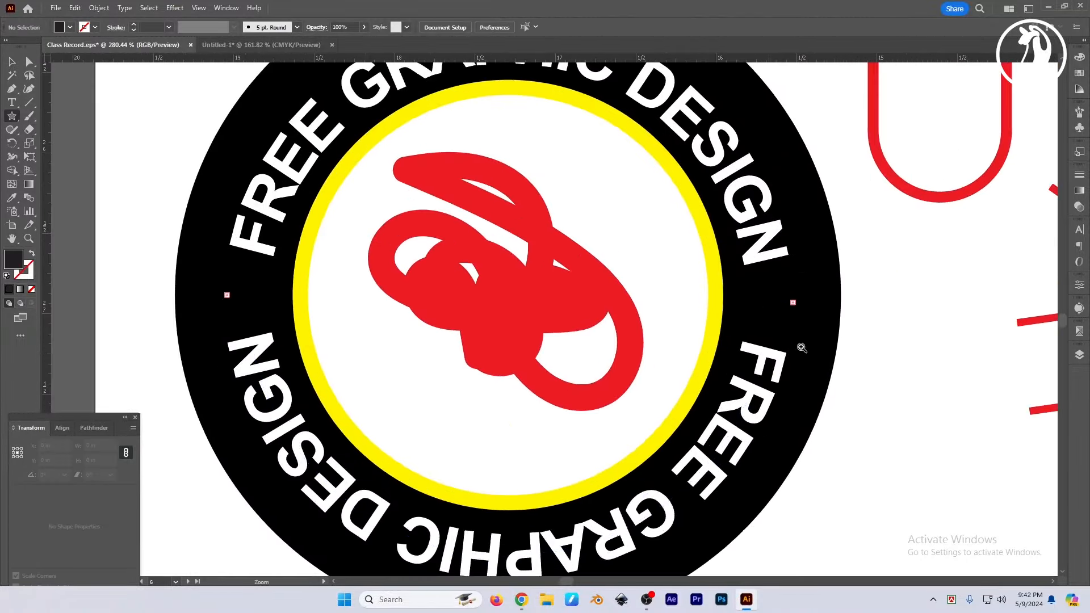
left_click_drag(771, 308, 768, 279)
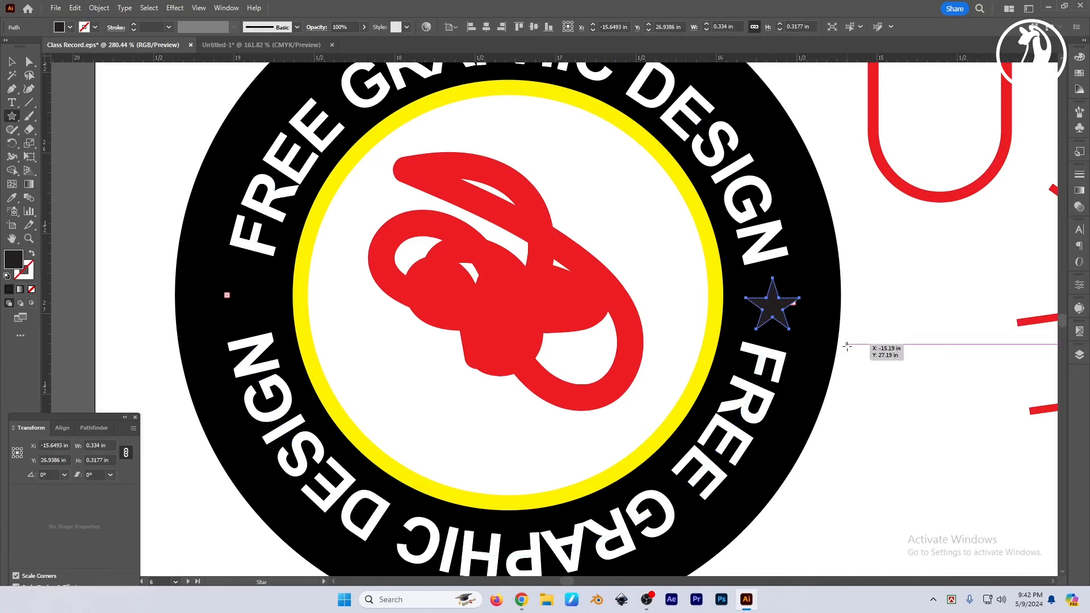
Fill the badge star with white sampled by the Eyedropper and duplicate it into the opposite gap of the circular text
key("i")
left_click(857, 313)
key("v")
key("space")
left_click_drag(892, 354, 905, 352)
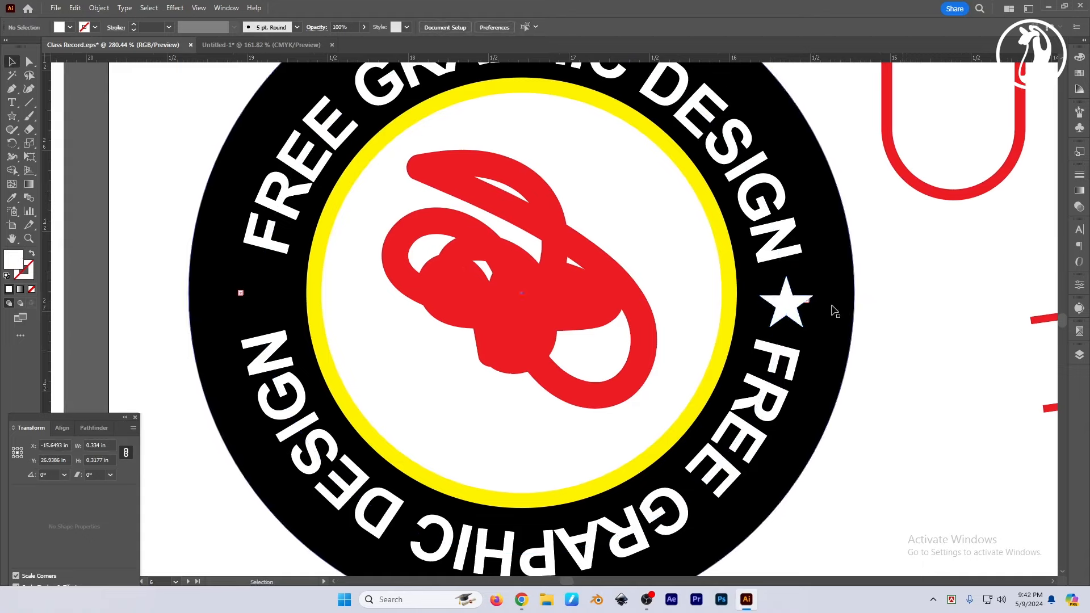
left_click_drag(793, 303, 258, 305)
Recolor the badge stars with the yellow of the inner ring and deselect them
key("i")
left_click(730, 250)
key("v")
left_click(839, 360)
key("ctrl+space")
left_click_drag(879, 388, 827, 399)
key("space")
left_click_drag(911, 410, 825, 399)
left_click(825, 399)
scroll(803, 417, "down", 1)
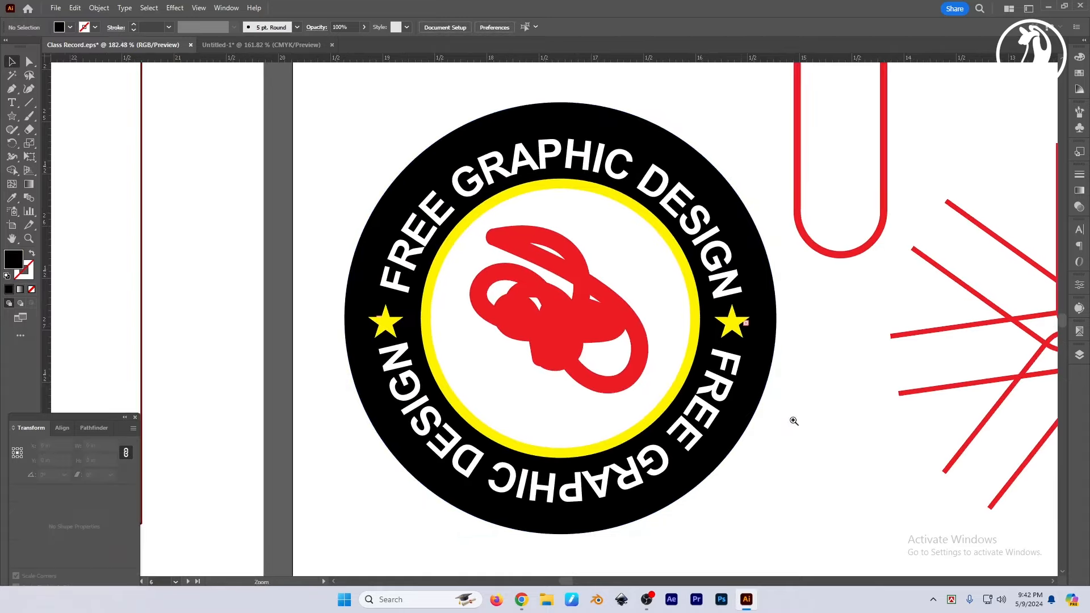
Select both badge stars, fill them with the white of the circular text, and deselect them
left_click(738, 321)
left_click(386, 322, "shift")
key("i")
left_click(723, 397)
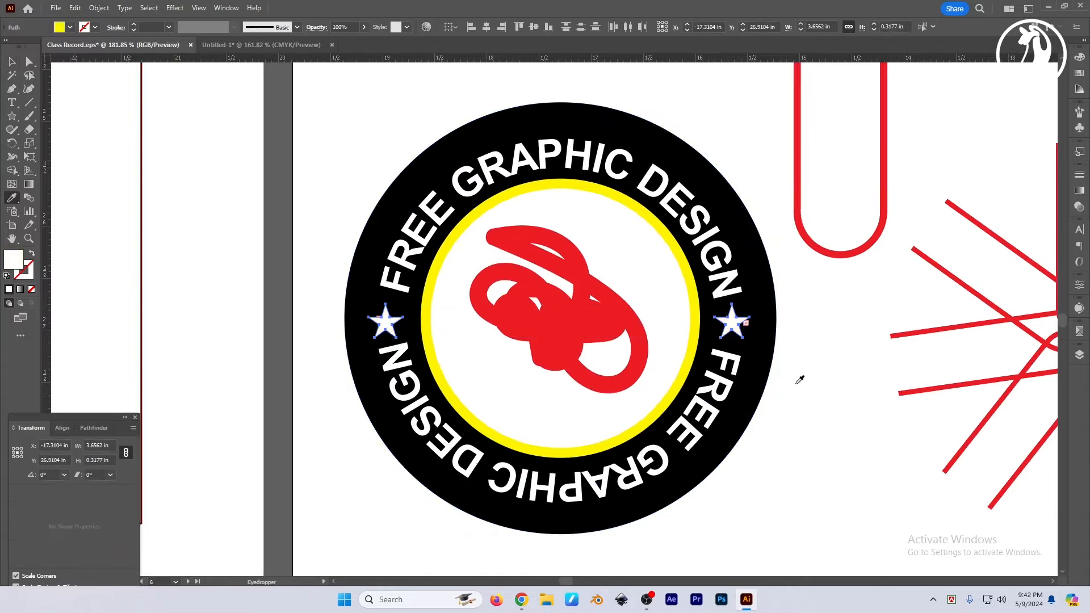
key("v")
left_click(786, 398)
key("ctrl+space")
mouse_move(782, 400)
left_mouse_down()
mouse_move(784, 387)
mouse_move(764, 391)
left_mouse_up()
key("space")
left_click_drag(791, 402, 792, 398)
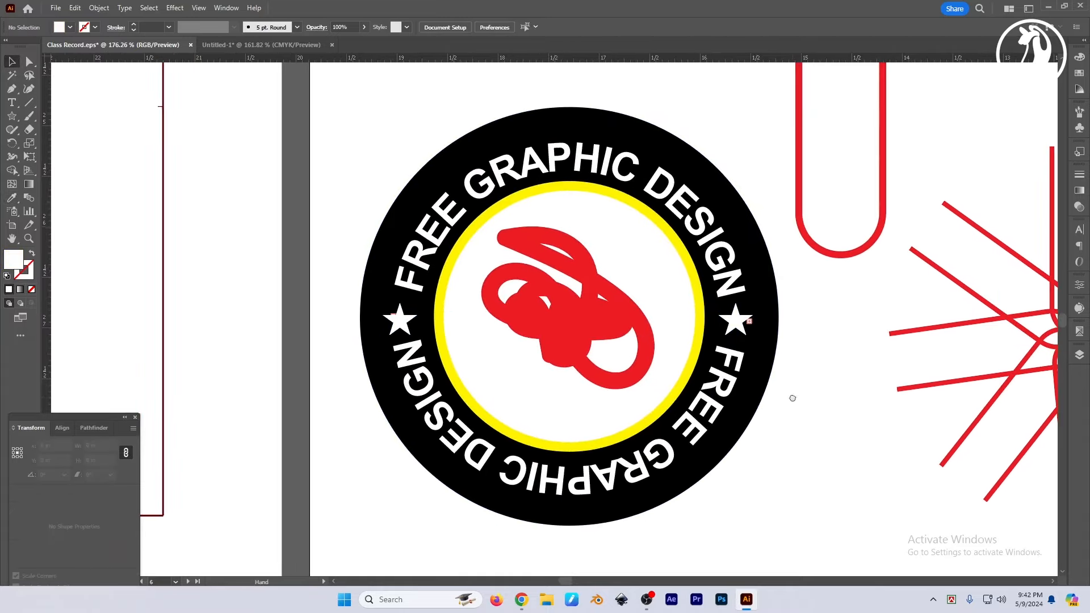
Delete the spiky star from the artboard with the black practice shapes
key("ctrl+space")
left_click_drag(669, 310, 327, 397)
key("space")
left_click_drag(327, 397, 586, 300)
key("ctrl+space")
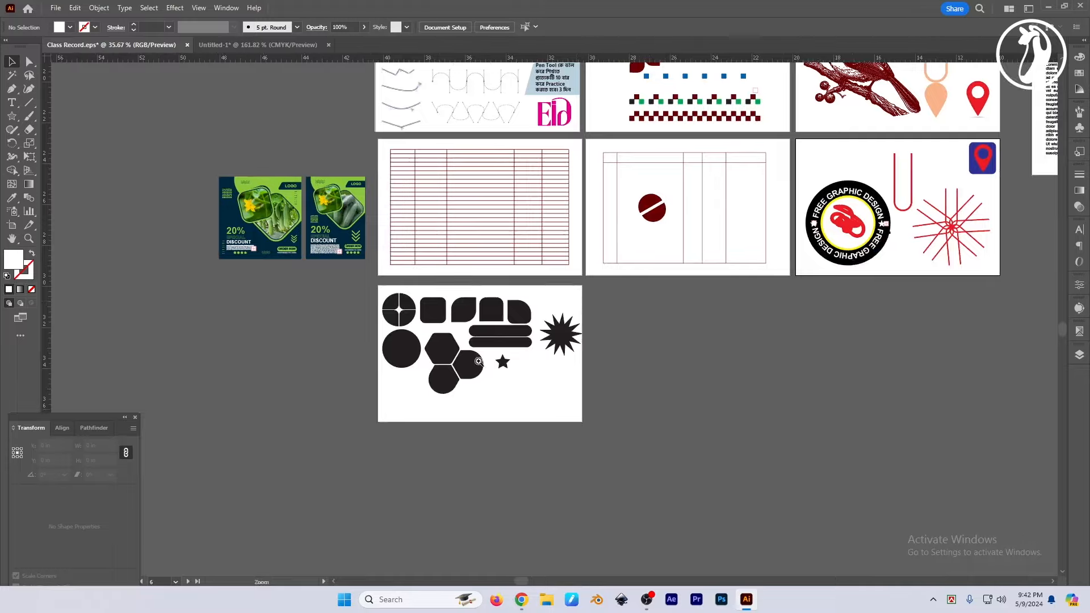
key("space")
left_click_drag(480, 361, 653, 377)
key("ctrl+space")
left_click_drag(783, 243, 675, 417)
scroll(675, 391, "down", 2)
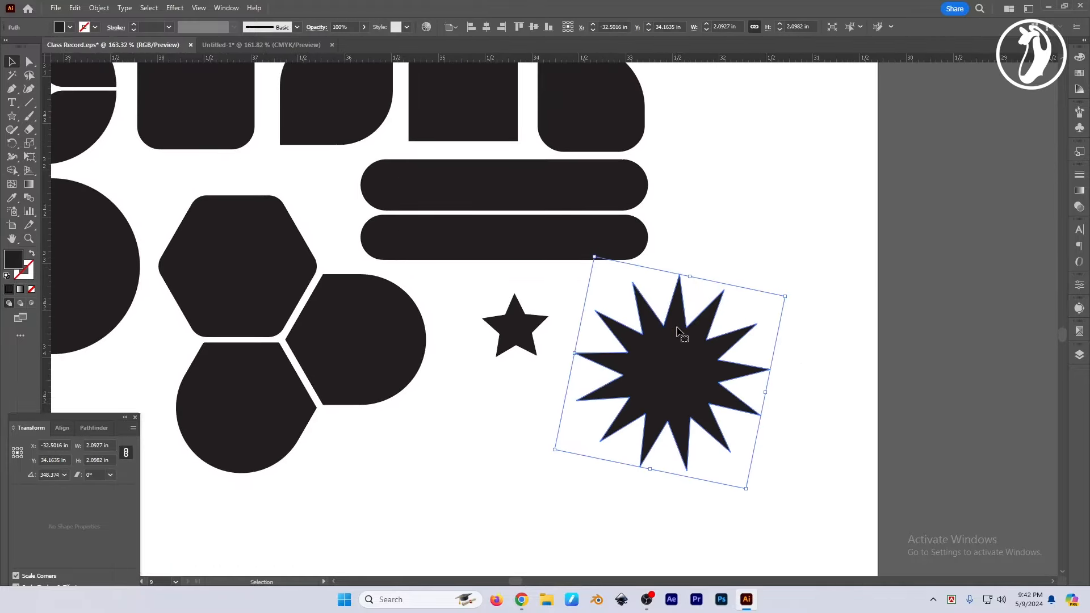
left_click(12, 116)
key("Delete")
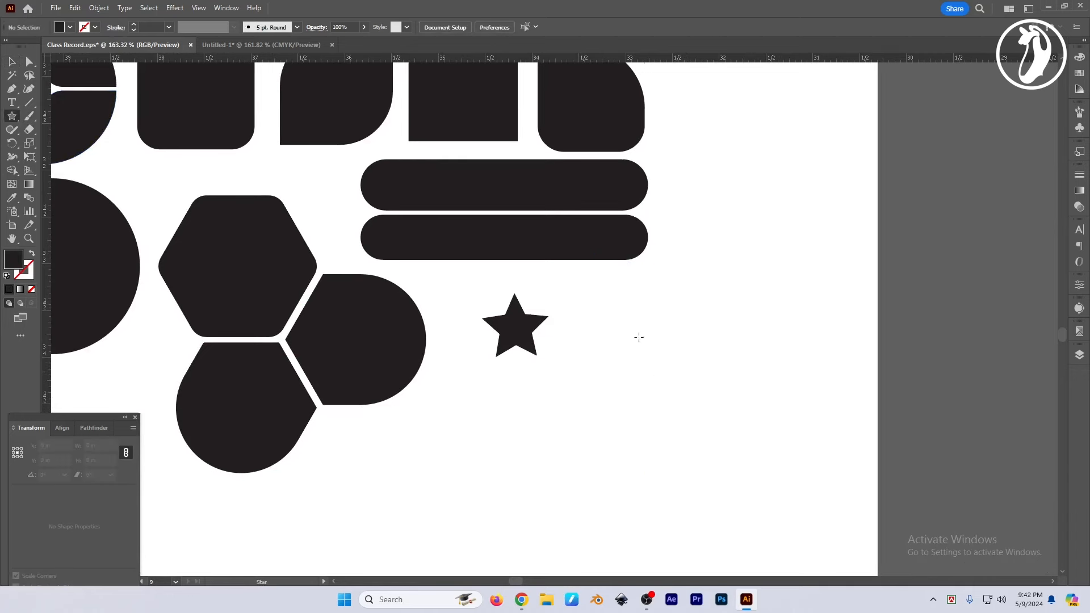
Draw a dense many-pointed starburst about 2.67 in wide and high with the Star tool, near the artboard's right edge beside the small star
left_click_drag(638, 335, 765, 509)
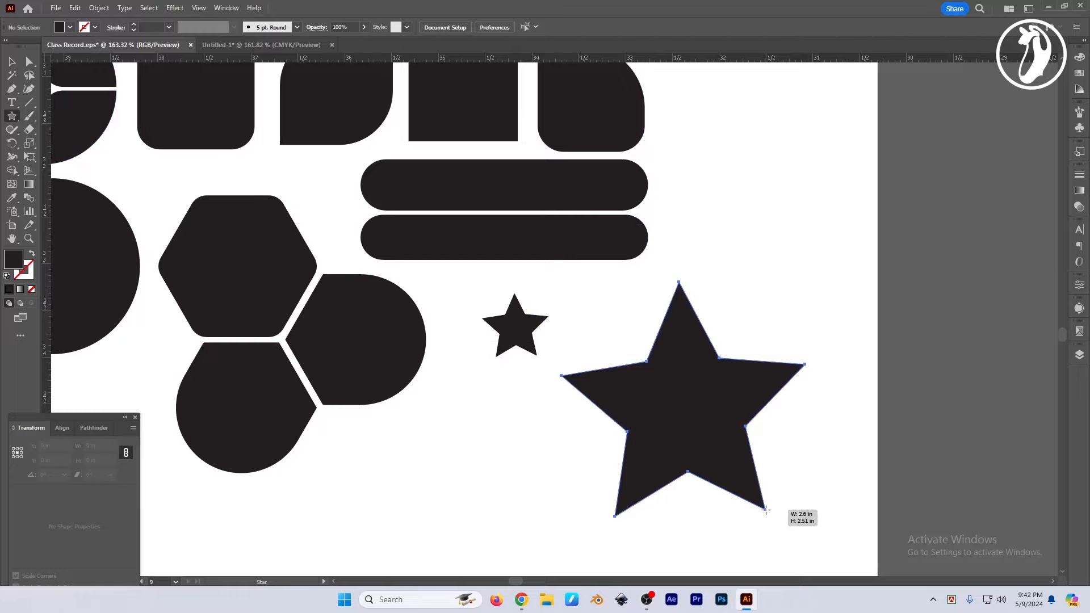
left_click_drag(766, 509, 786, 484)
key("Up")
key("Up")
key("Up")
key("Up")
key("Up")
key("Up")
key("Up")
key("Up")
key("Up")
key("Up")
key("Up")
key("Up")
key("Up")
key("Up")
key("Up")
key("Up")
key("Up")
key("Up")
key("Up")
key("Up")
key("Up")
key("Up")
key("Up")
key("Up")
key("Up")
key("Up")
key("Up")
key("Up")
key("Up")
key("Up")
key("Up")
key("Up")
key("Up")
key("Up")
key("Up")
key("Up")
key("Up")
key("Up")
key("Up")
key("Up")
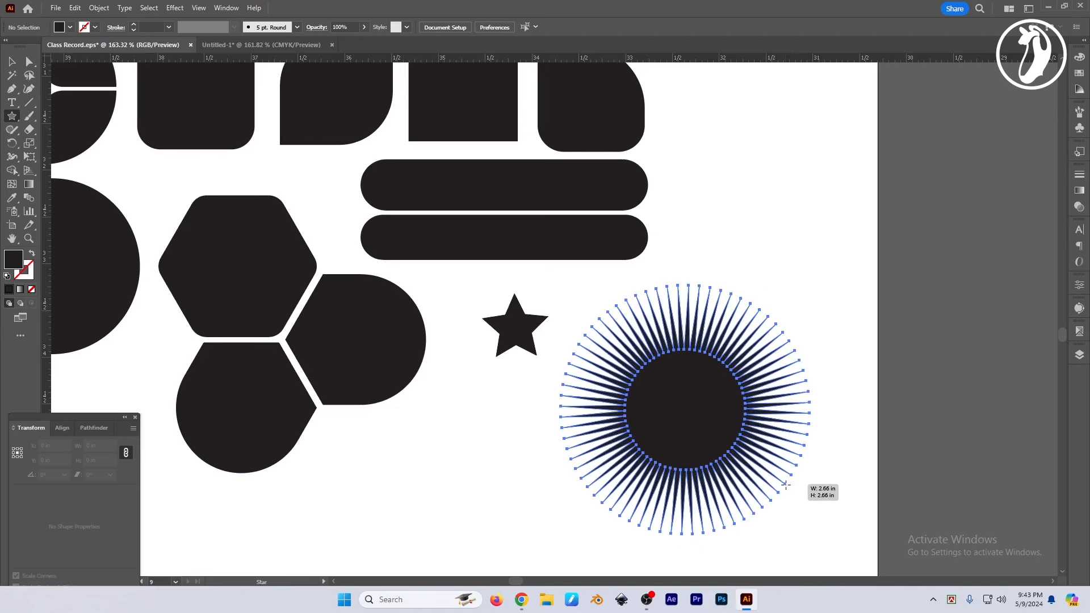
left_click_drag(786, 485, 786, 486)
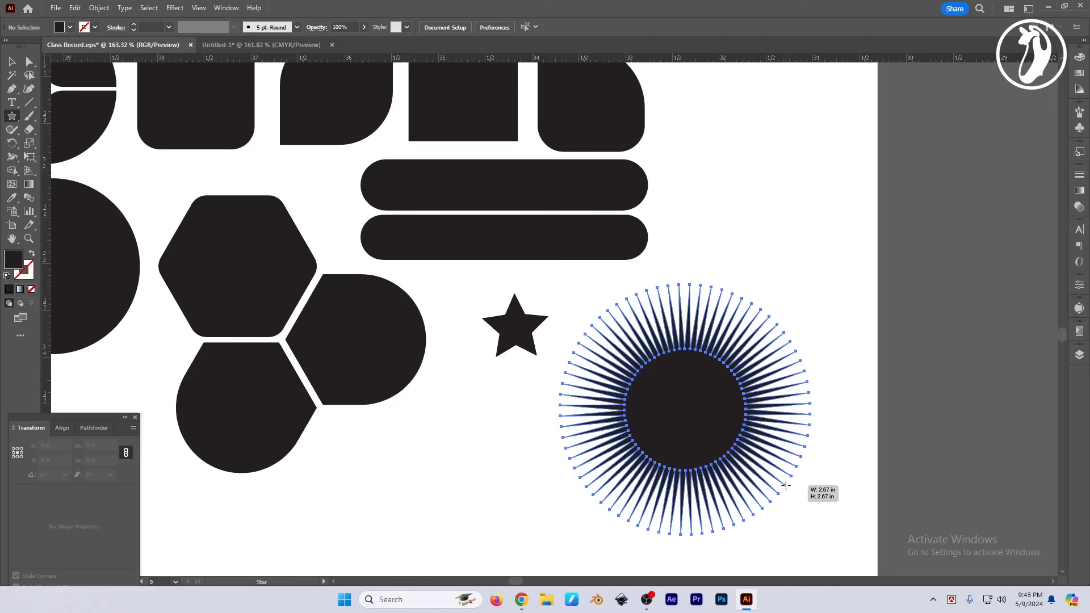
mouse_move(786, 486)
left_mouse_down()
mouse_move(781, 462)
mouse_move(785, 472)
left_mouse_up()
key("v")
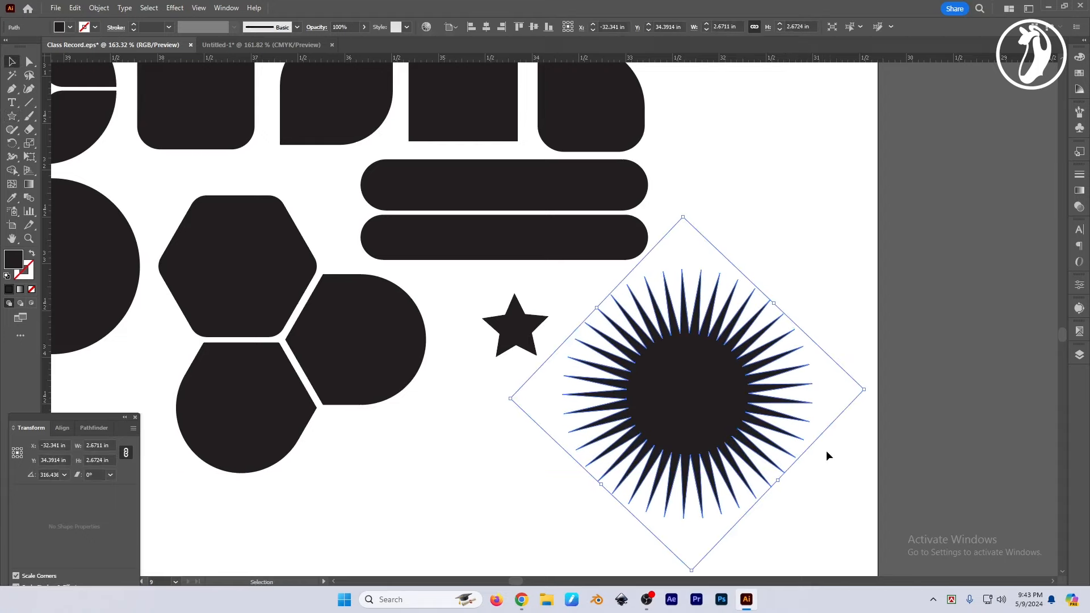
scroll(827, 455, "down", 3)
scroll(760, 424, "up", 1)
scroll(766, 414, "left", 1)
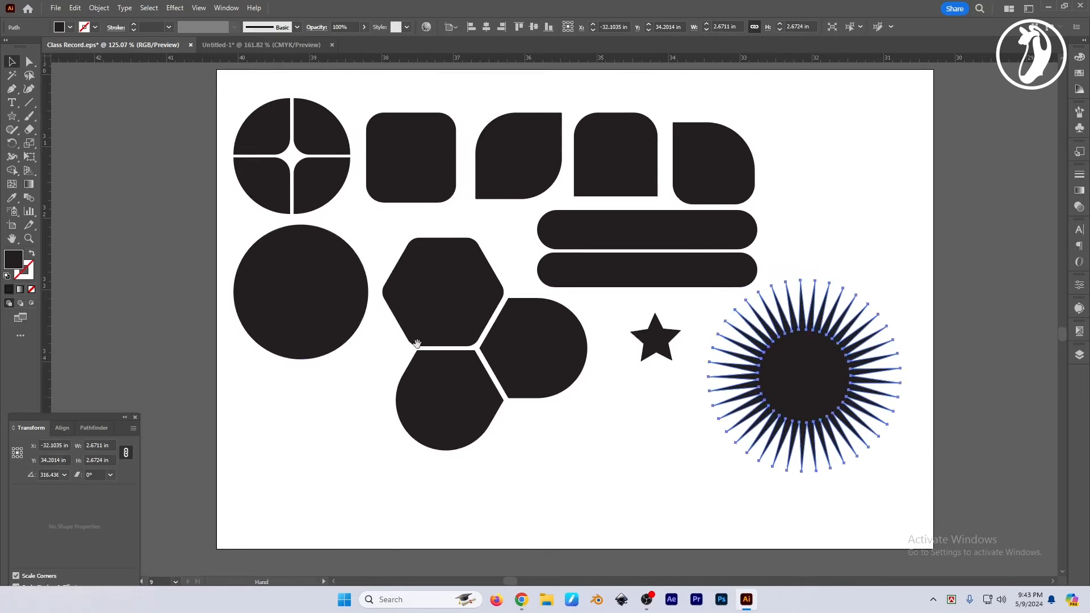
Draw a lens flare about 13.17 in wide over the lower part of the large black circle with the Flare tool
left_click(12, 116)
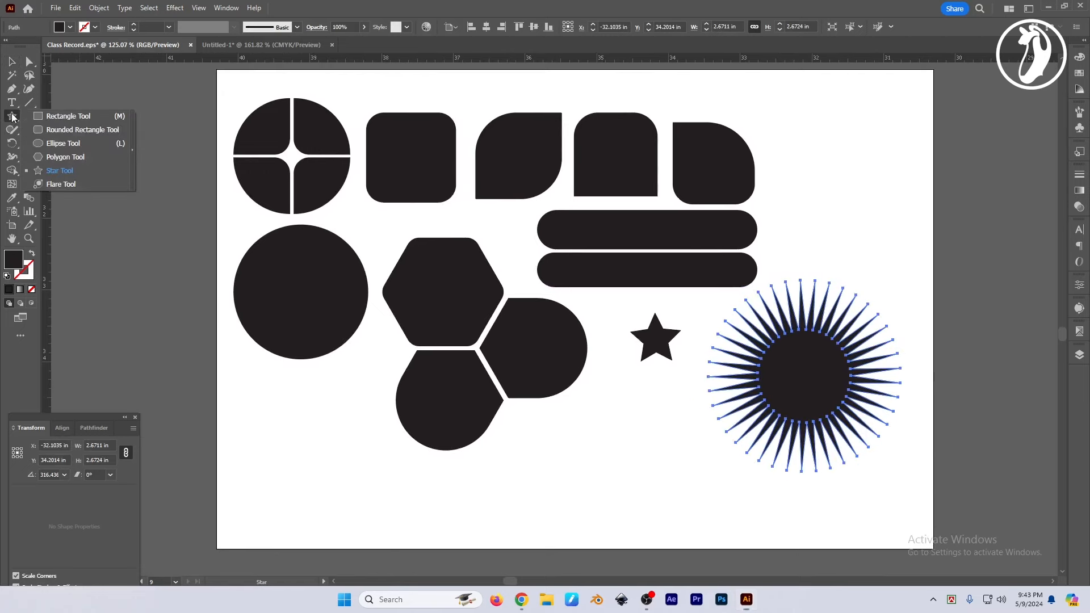
left_click(52, 185)
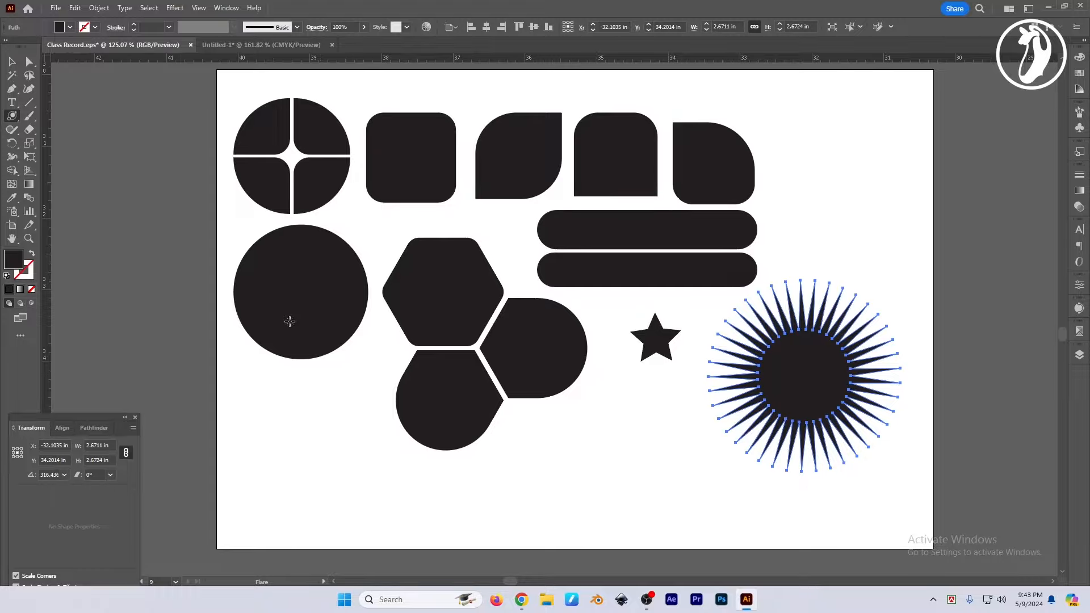
left_click_drag(316, 379, 414, 424)
mouse_move(413, 378)
left_mouse_down()
mouse_move(358, 394)
mouse_move(420, 378)
left_mouse_up()
key("v")
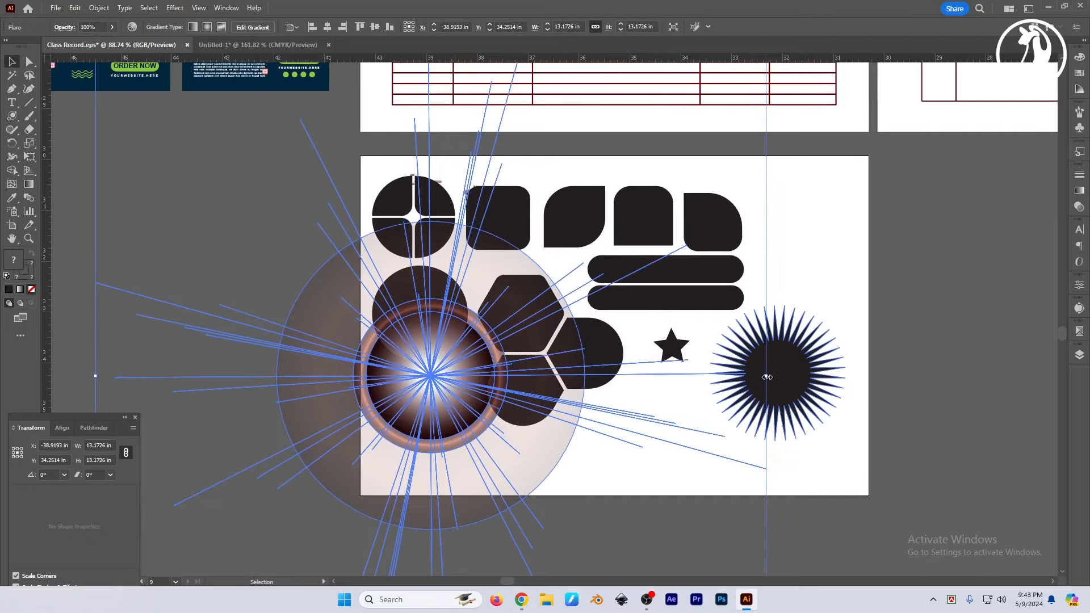
Scale the flare down to about 1.36 in wide and place it as a highlight on the large circle's upper-right area
left_click_drag(766, 377, 466, 397)
left_click_drag(404, 368, 510, 271)
scroll(478, 421, "up", 3)
scroll(500, 253, "up", 2)
left_click(614, 226)
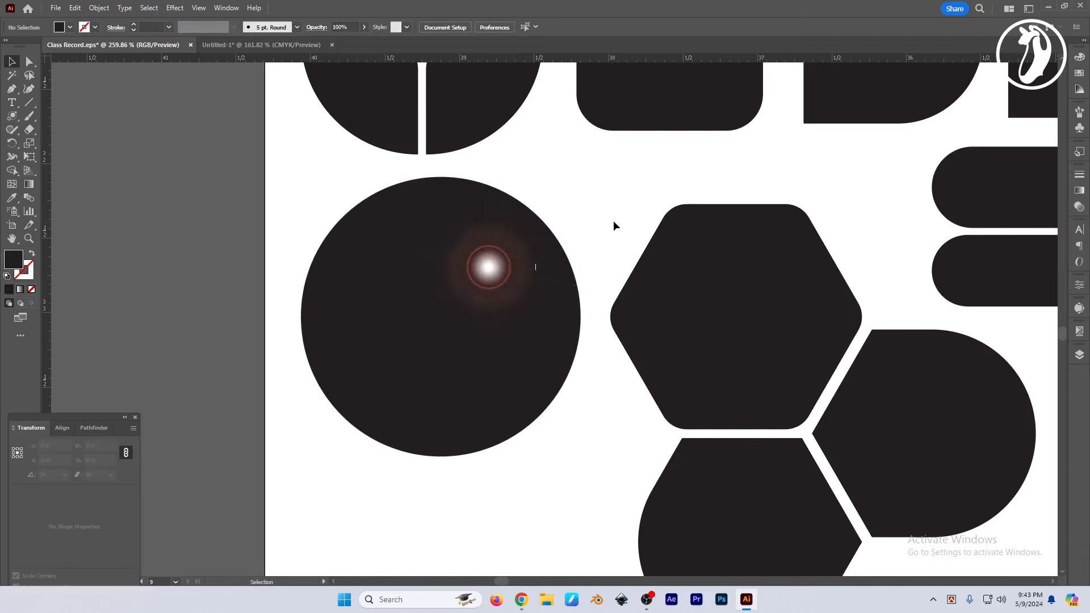
left_click(536, 244)
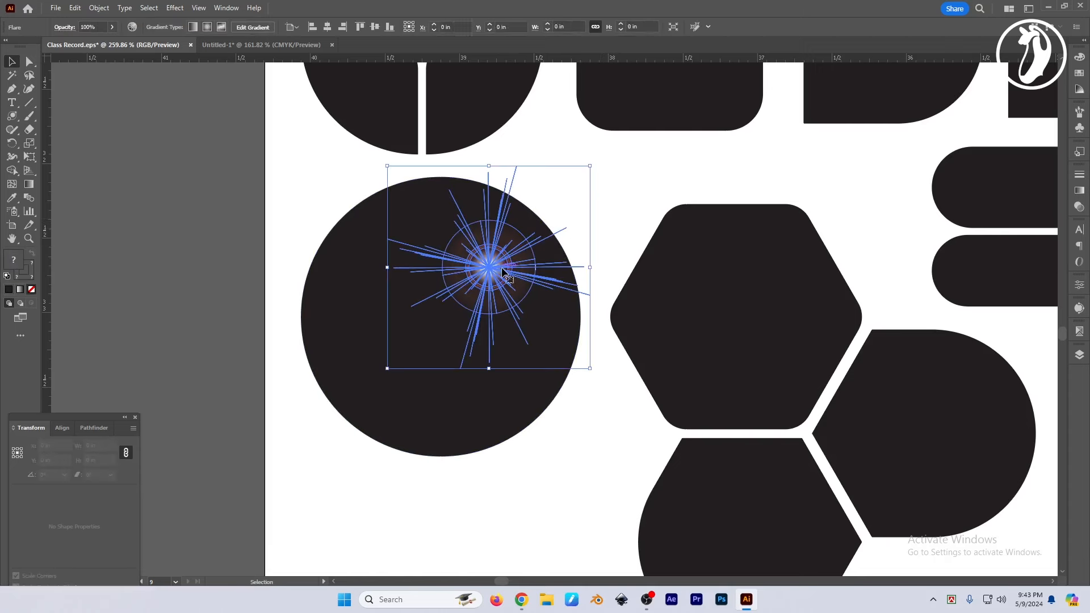
left_click(13, 116)
right_click(14, 116)
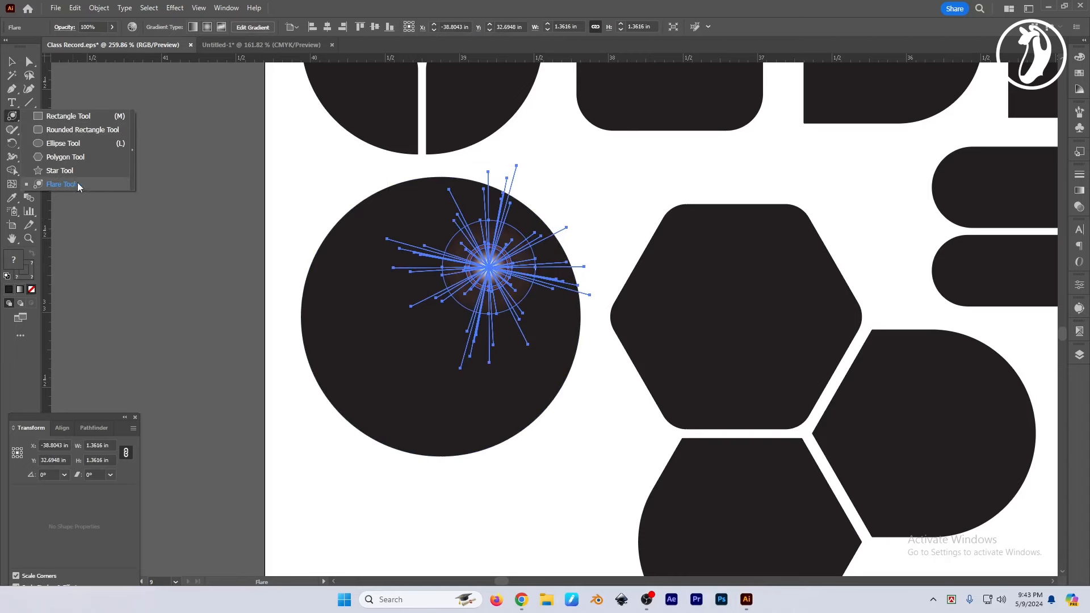
left_click(78, 186)
left_click(12, 62)
left_click(221, 190)
scroll(684, 302, "down", 3)
left_click_drag(684, 302, 559, 310)
scroll(795, 307, "down", 3)
left_click_drag(801, 308, 613, 311)
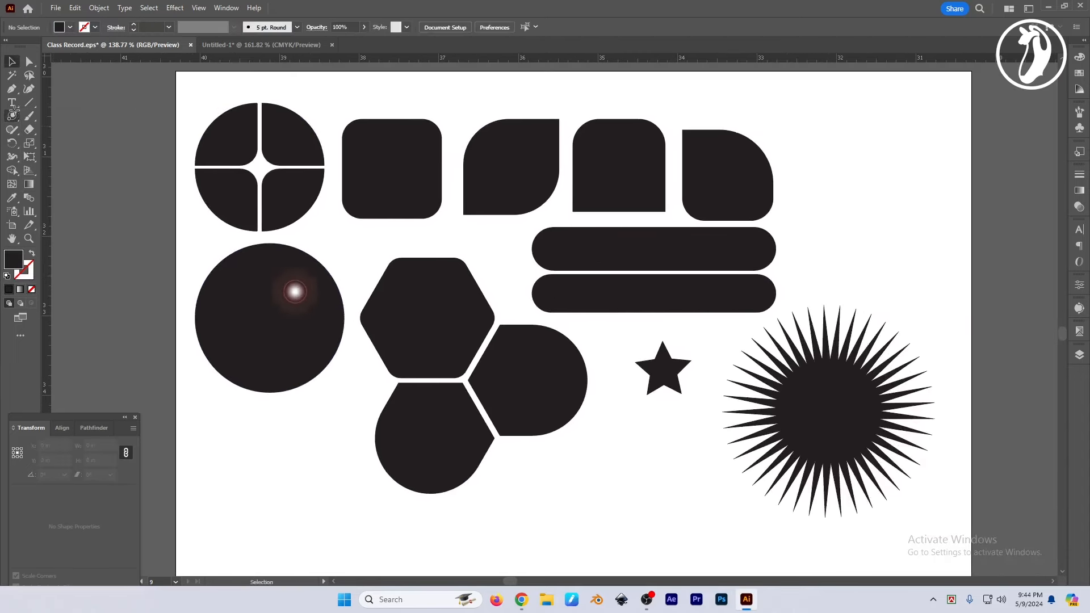
left_click(13, 113)
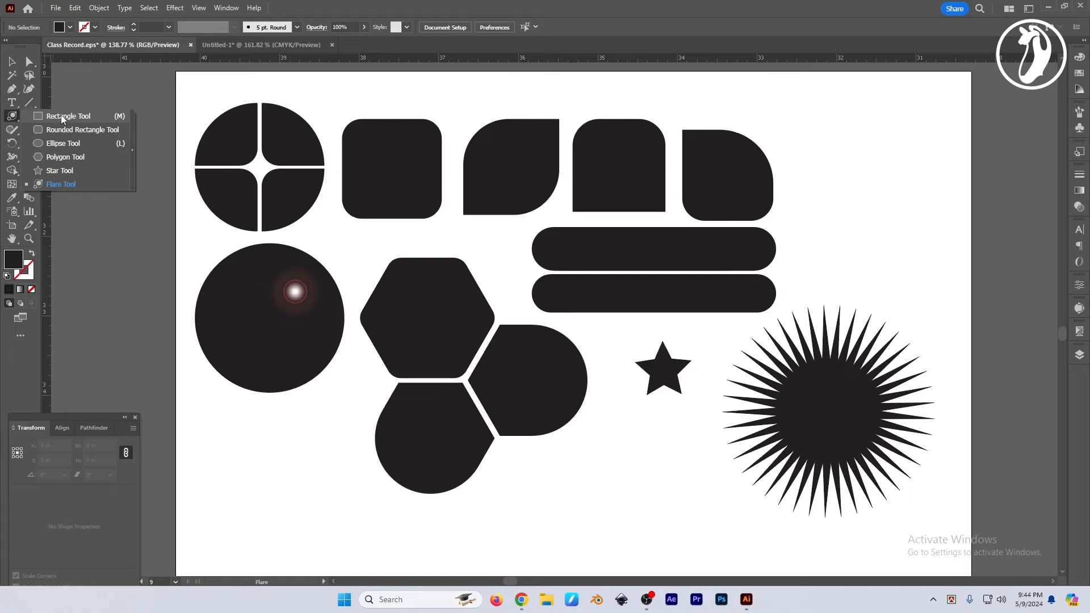
left_click(62, 119)
key("v")
left_click_drag(889, 241, 879, 238)
left_click_drag(880, 238, 802, 269)
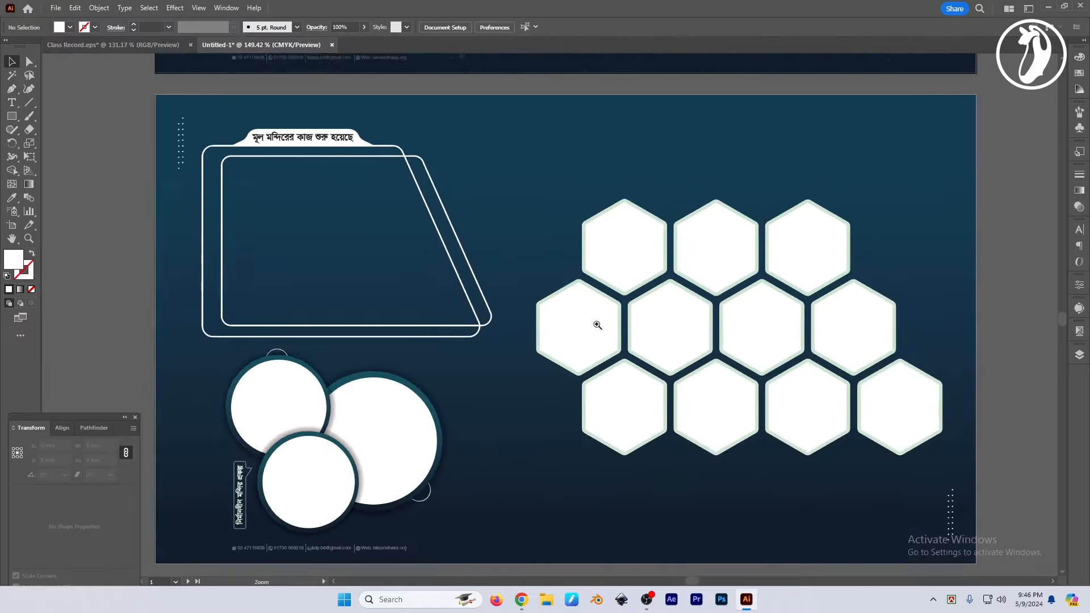
Examine the paths that form the white title tab and the slanted outer frame in the Untitled-1 brochure design
key("a")
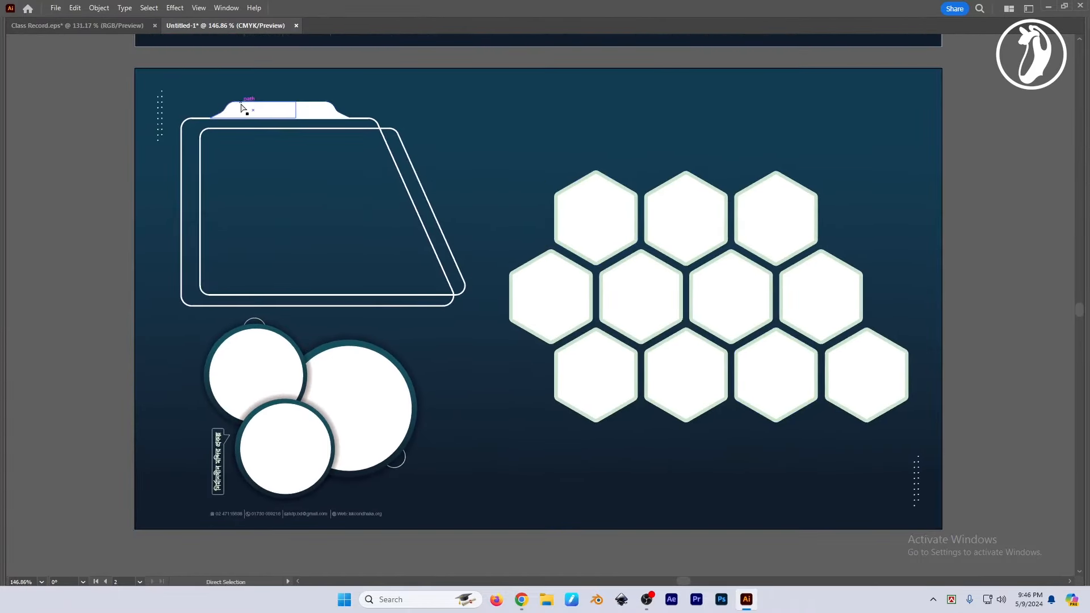
left_click(245, 107)
left_click(307, 113, "shift")
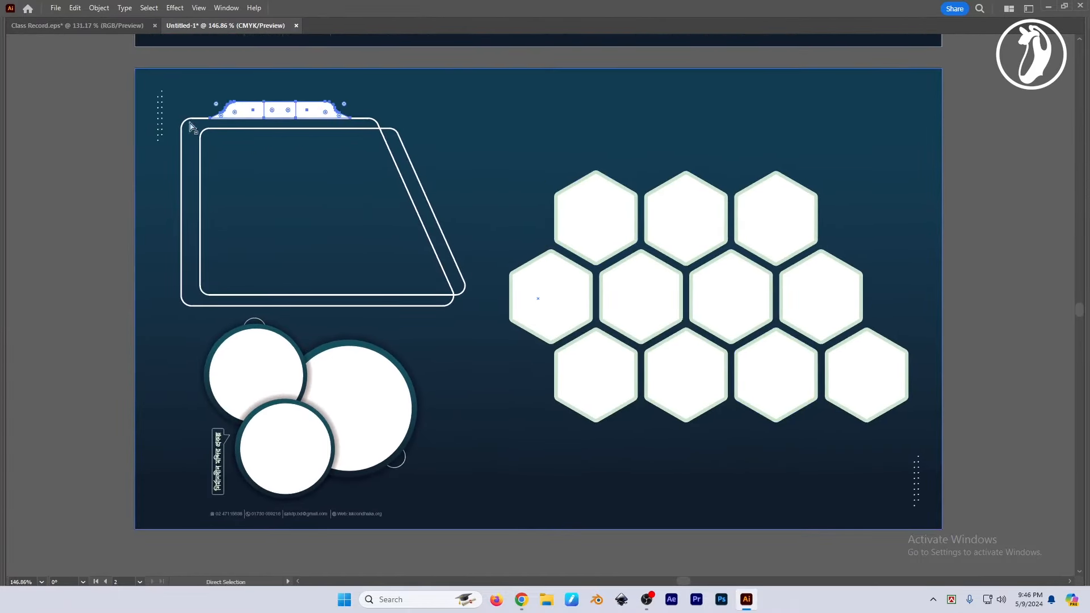
key("Tab")
left_click(13, 117)
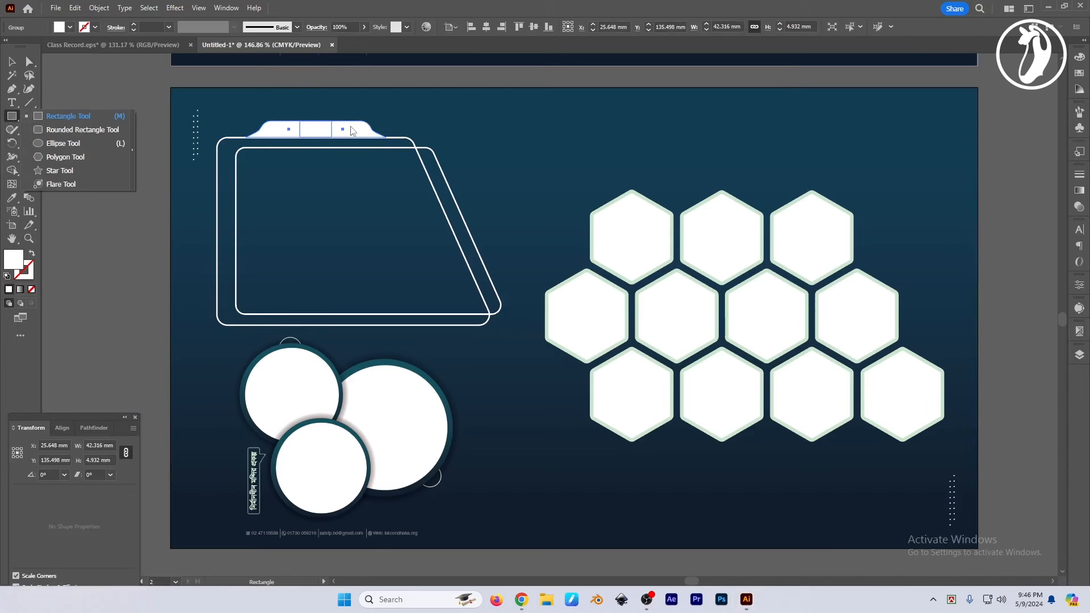
left_click(223, 141)
key("Escape")
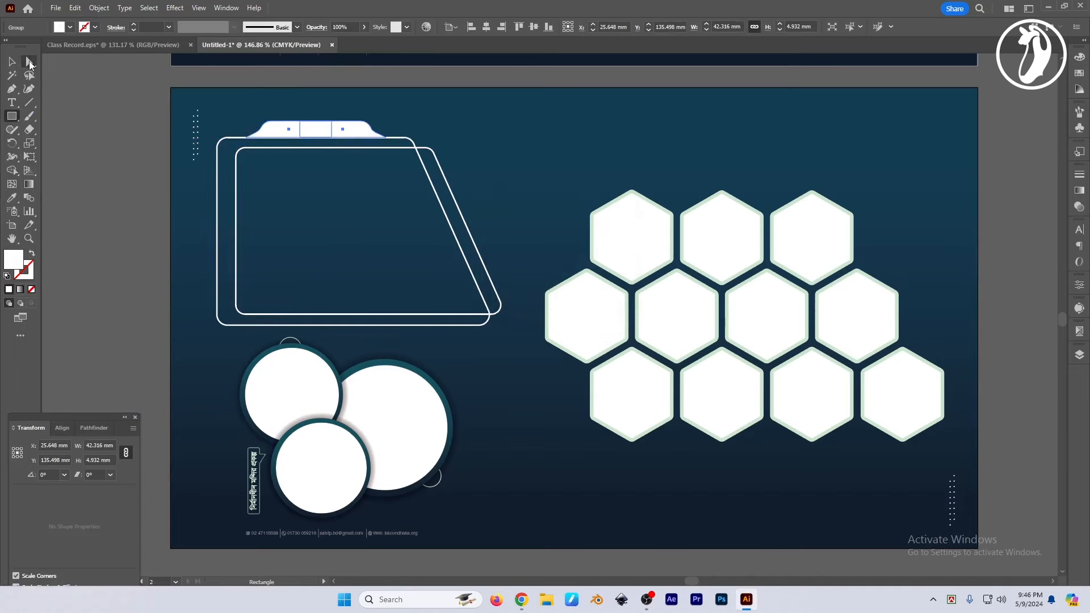
left_click(30, 62)
left_click(218, 160)
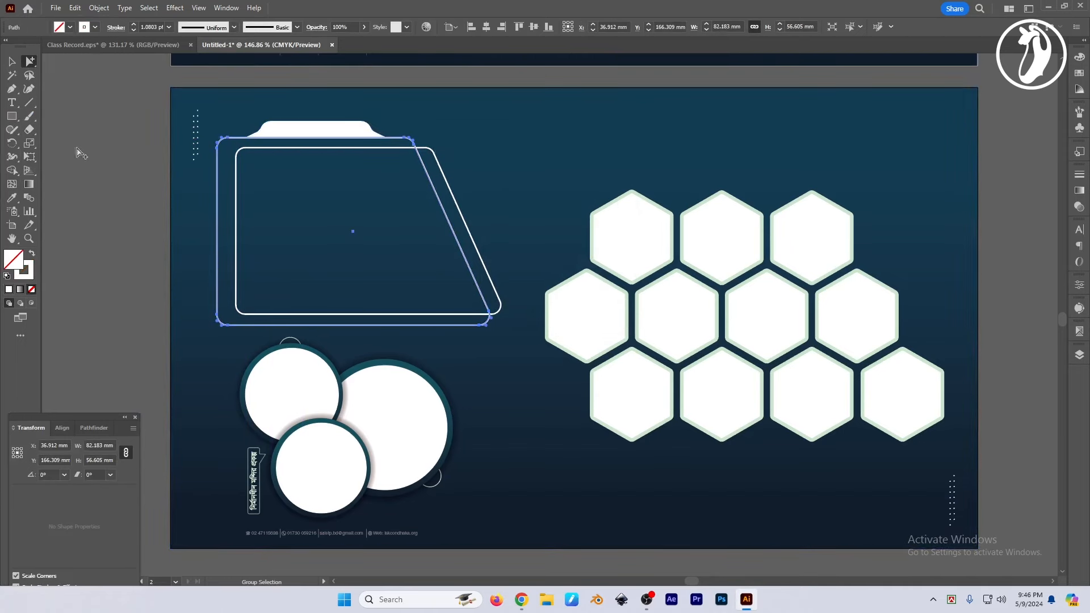
Draw a rectangle about 68.2 mm wide and 33.9 mm high inside the slanted frames and pull its upper-right corner inward to slant that side
left_click(12, 116)
left_click_drag(257, 197, 483, 311)
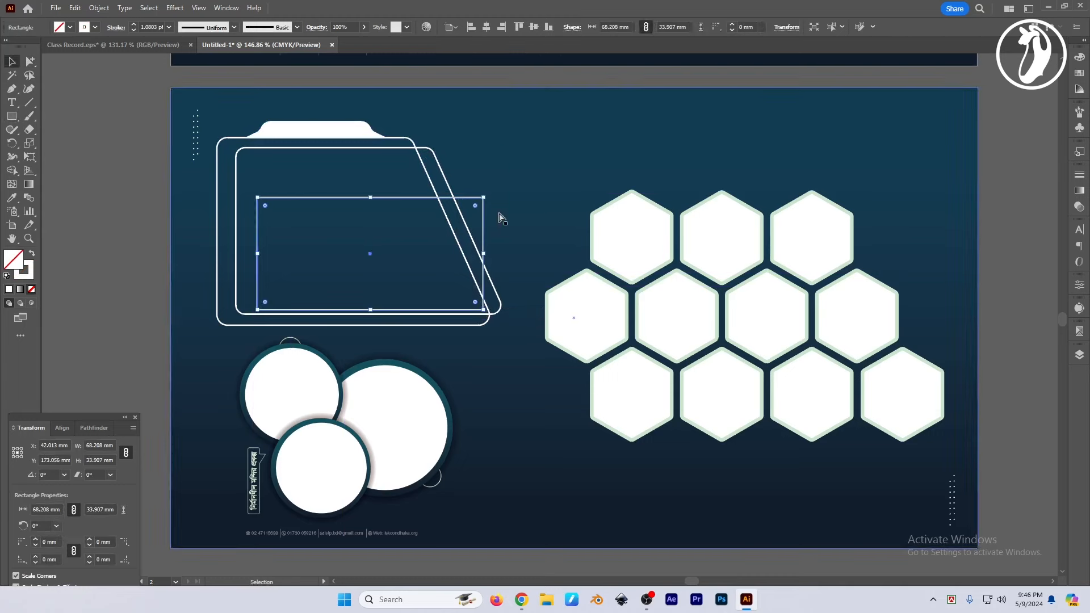
key("a")
left_click_drag(483, 197, 422, 205)
key("v")
key("a")
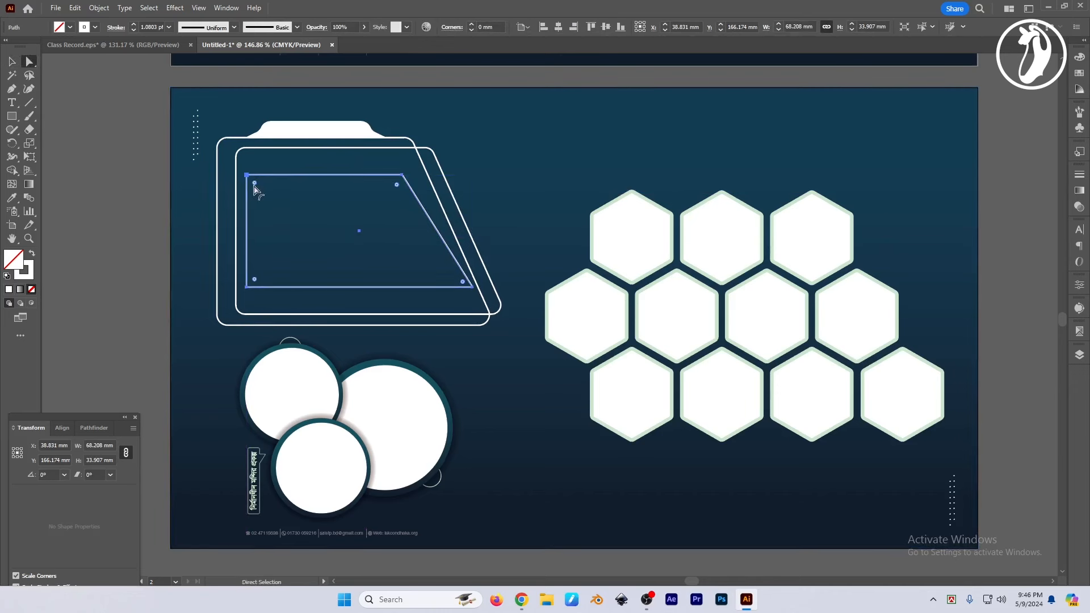
Round all corners of the new slanted frame and deselect it
left_click_drag(255, 184, 259, 186)
key("v")
left_click(357, 185)
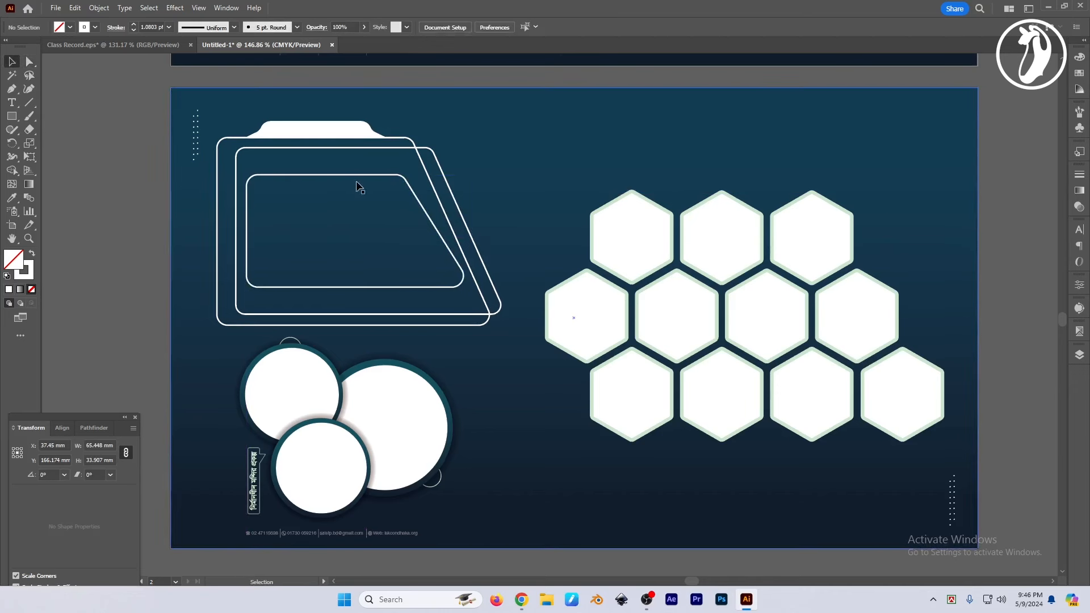
Delete the innermost slanted frame from the brochure design and leave nothing selected
left_click(350, 174)
key("Delete")
left_click_drag(114, 286, 114, 236)
left_click(345, 365)
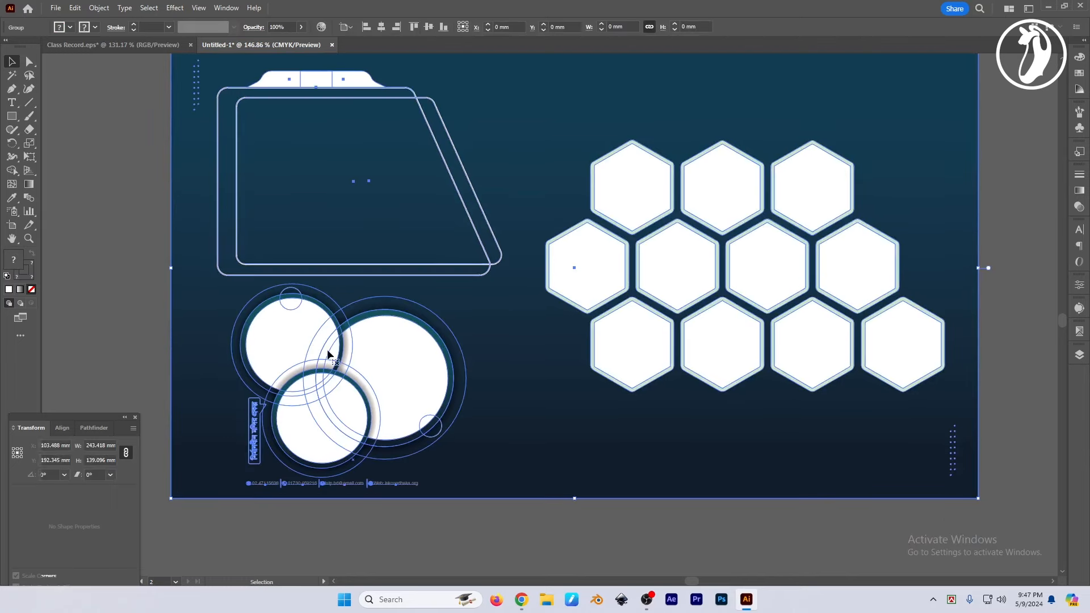
left_click(143, 228)
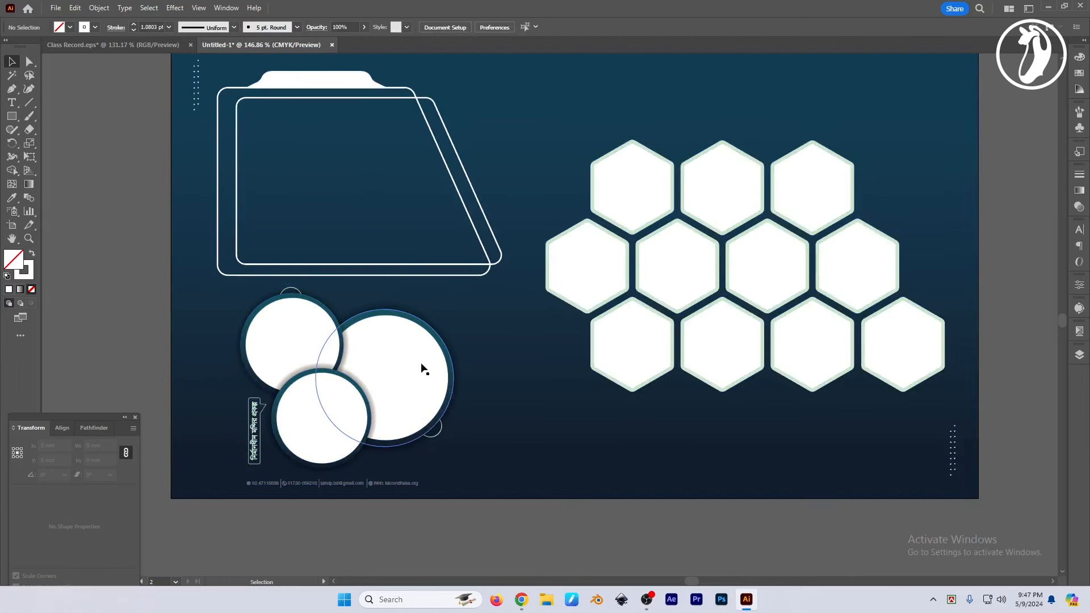
Examine the hexagon grid of the brochure design as an example of the Polygon tool
left_click(12, 117)
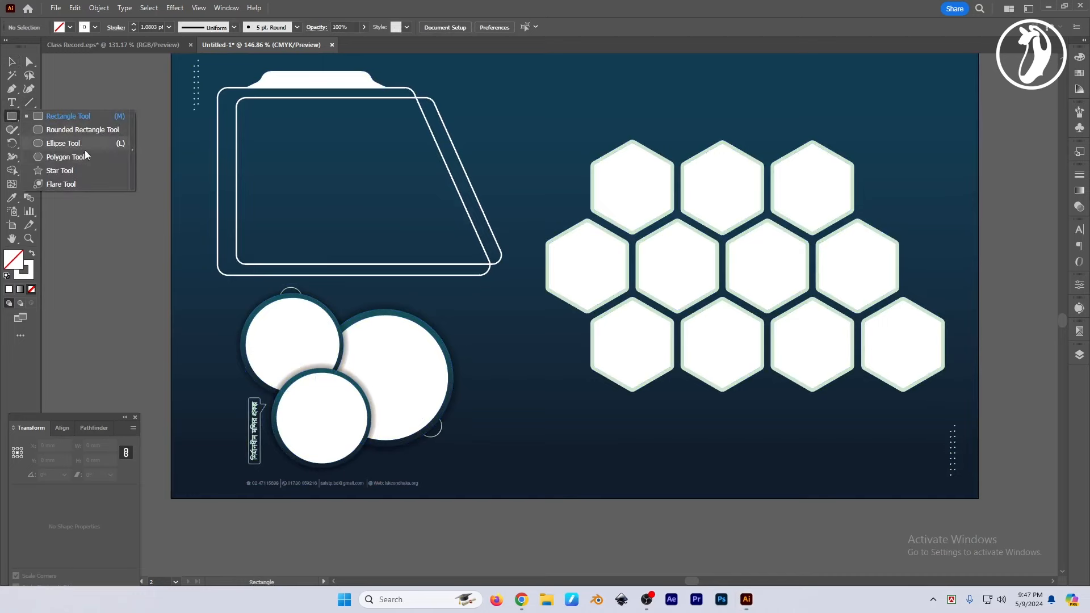
left_click(62, 160)
left_click(11, 60)
left_click(684, 262)
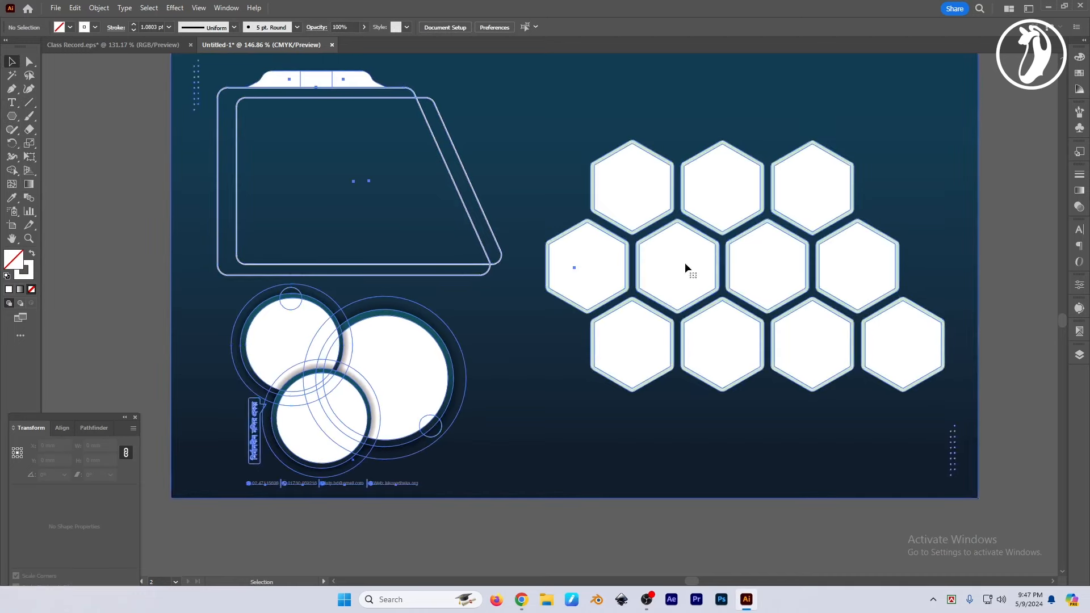
left_click_drag(764, 277, 692, 276)
left_click_drag(999, 315, 956, 321)
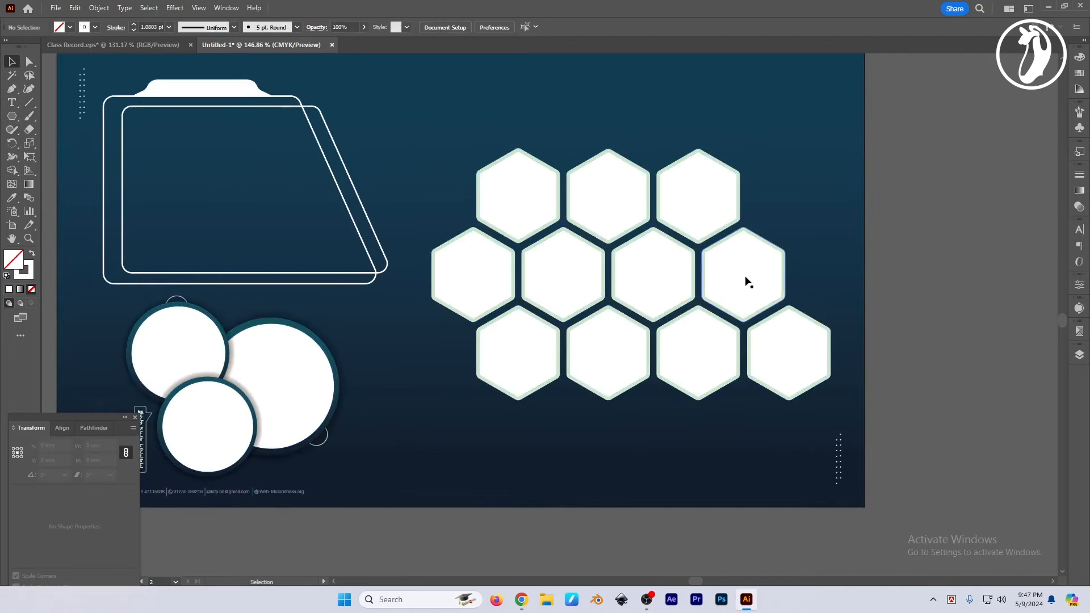
left_click(935, 342)
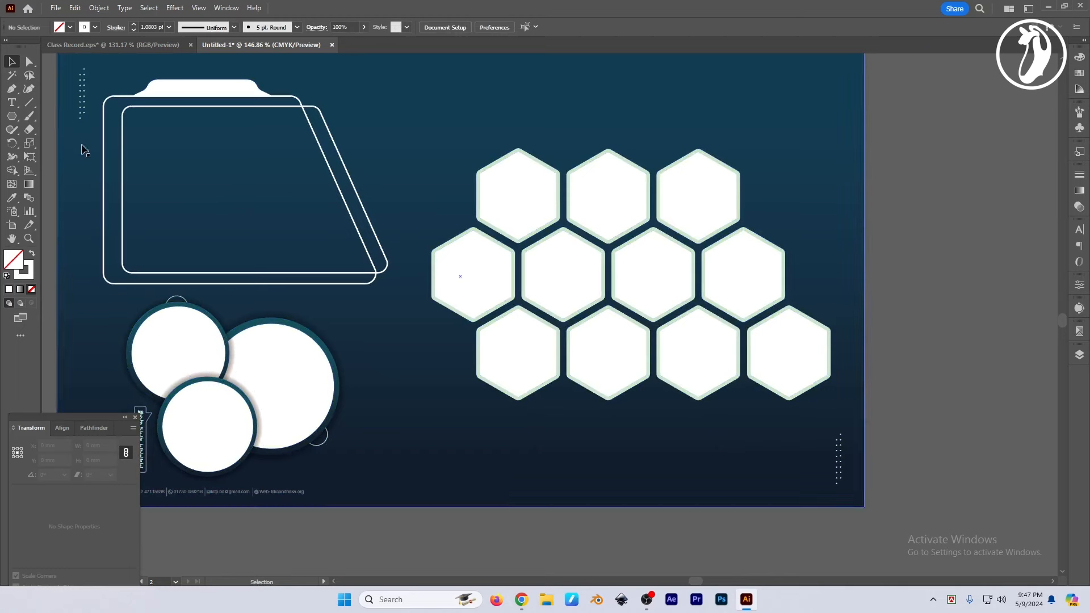
Draw an outlined six-sided polygon about 26.7 mm wide above the hexagon grid and rotate it 90°
left_click(15, 119)
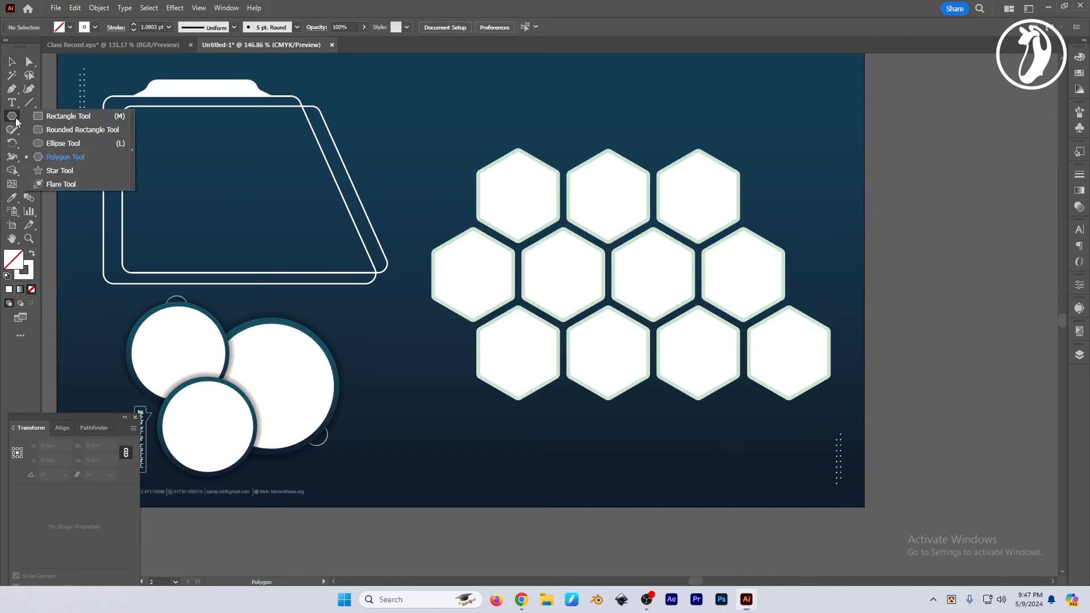
left_click(66, 157)
left_click_drag(557, 101, 584, 179)
key("v")
key("r")
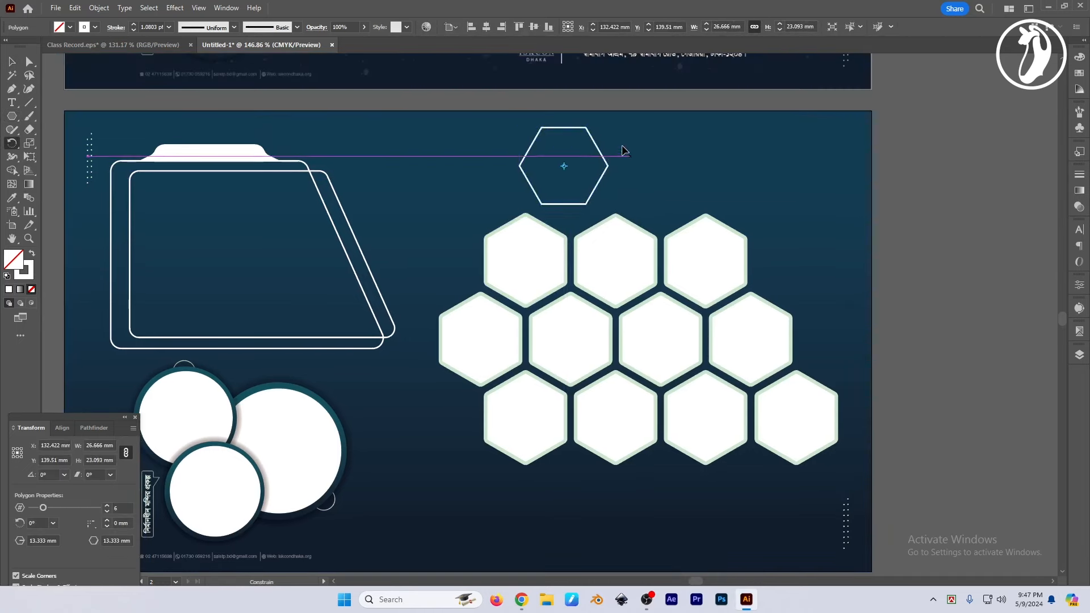
left_click_drag(625, 151, 613, 134)
left_click_drag(582, 99, 571, 95)
Move the outlined hexagon above the grid's upper-right end and place a copy diagonally below it
key("v")
left_click(909, 244)
left_click_drag(577, 134, 816, 218)
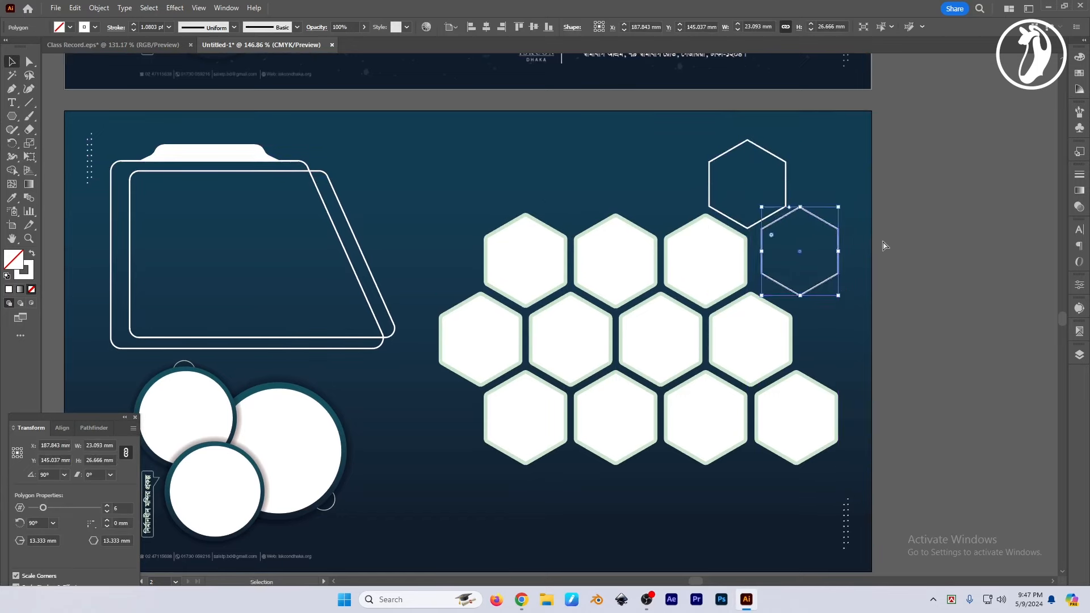
Undo the copying, moving, rotating and drawing of the outlined hexagon
key("ctrl+z")
key("ctrl+z")
scroll(885, 253, "down", 1)
key("ctrl+z")
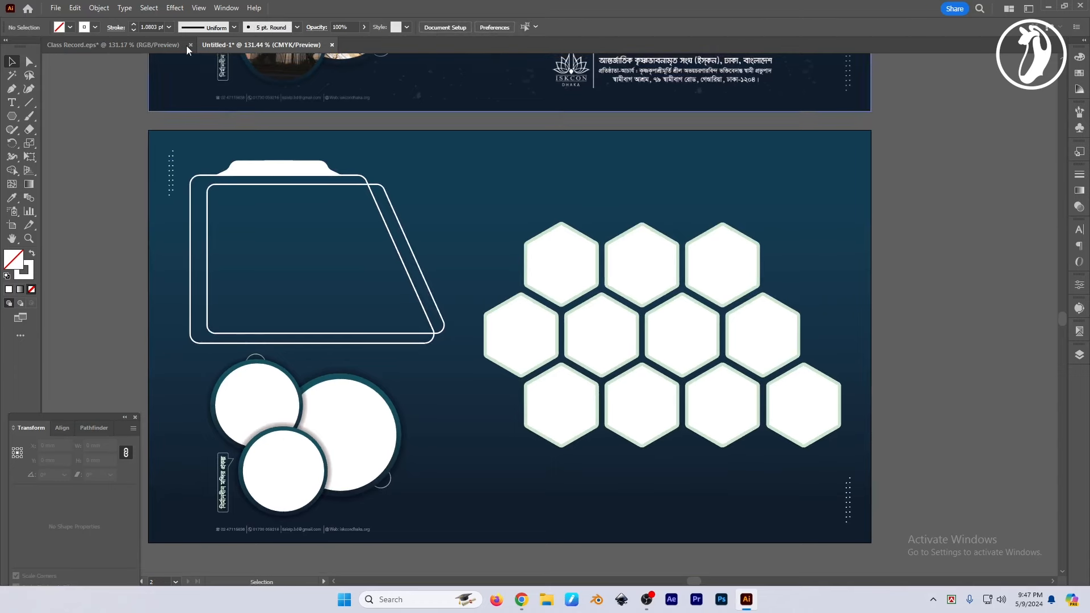
left_click_drag(493, 373, 526, 353)
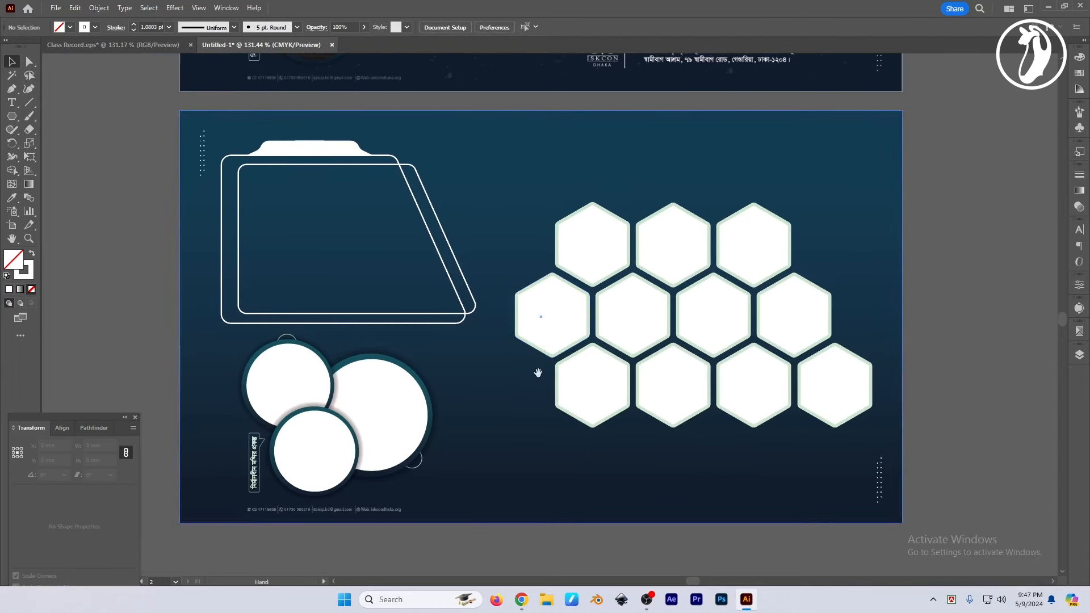
left_click_drag(985, 479, 976, 453)
left_click_drag(896, 457, 846, 467)
left_click_drag(534, 344, 662, 395)
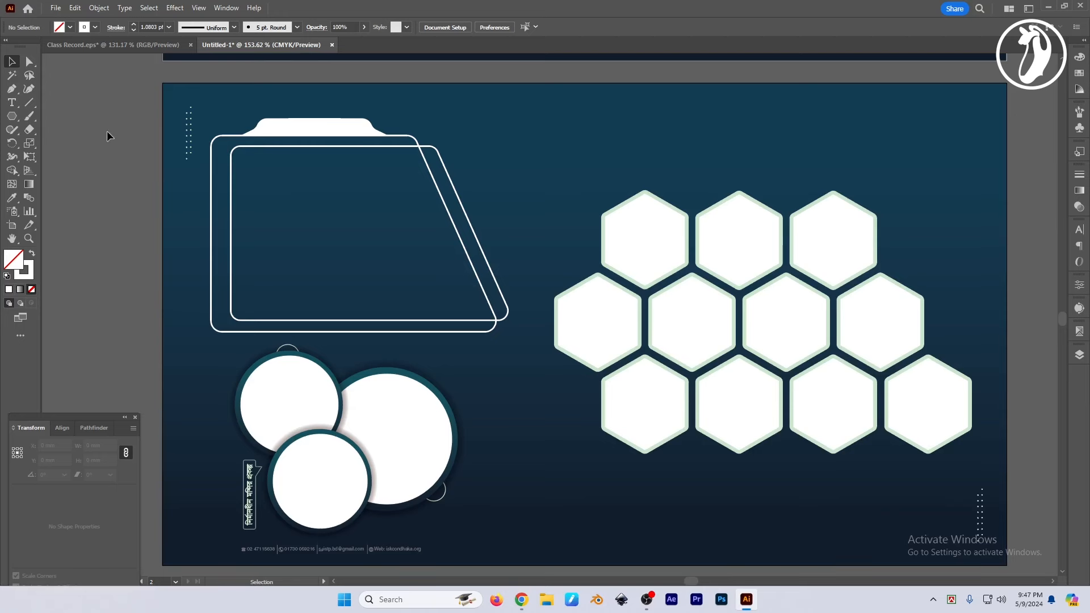
Switch to the Class Record.eps document and set the shape tool back to Rectangle before returning to the Selection tool
left_click(113, 44)
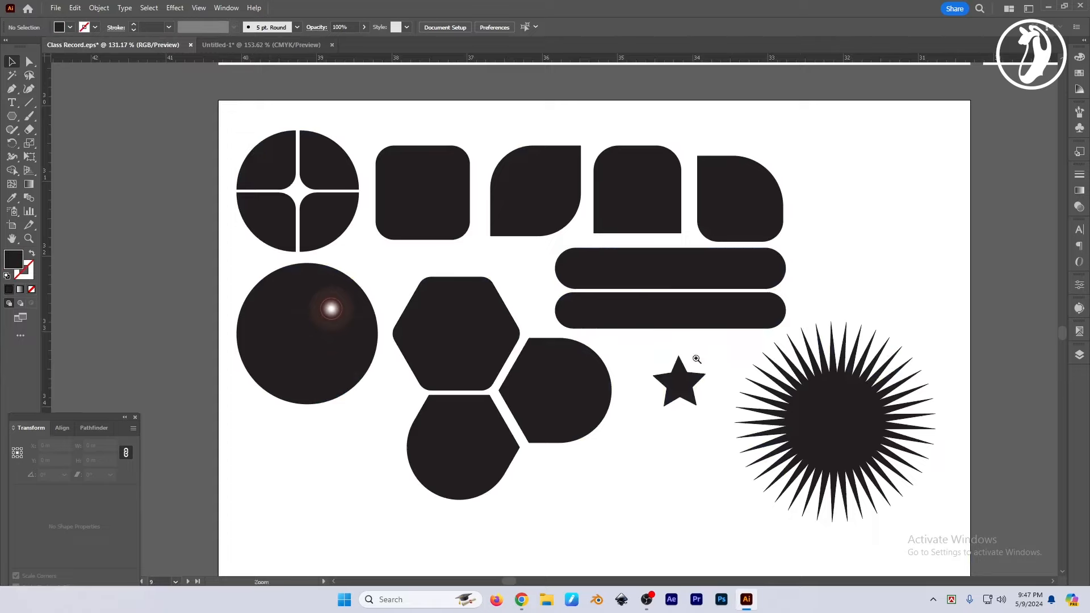
scroll(697, 359, "down", 1)
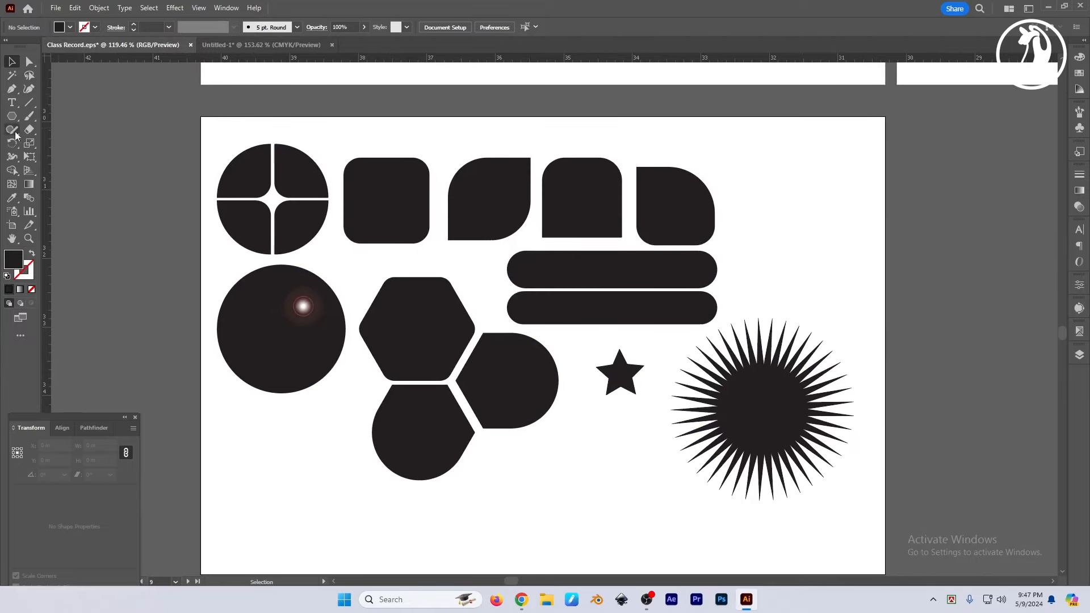
left_click_drag(12, 115, 55, 115)
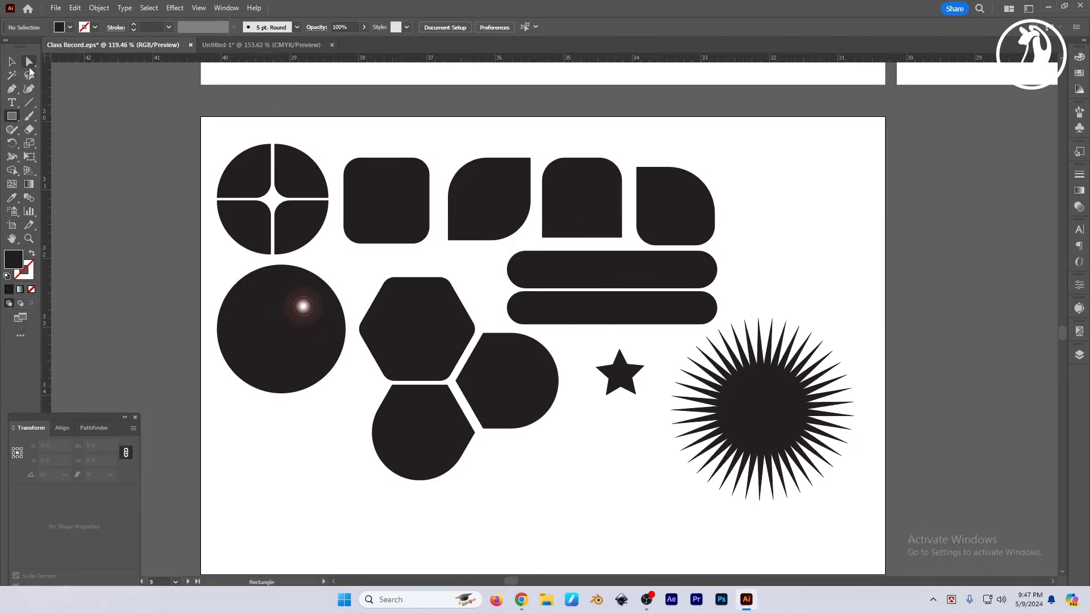
left_click(12, 61)
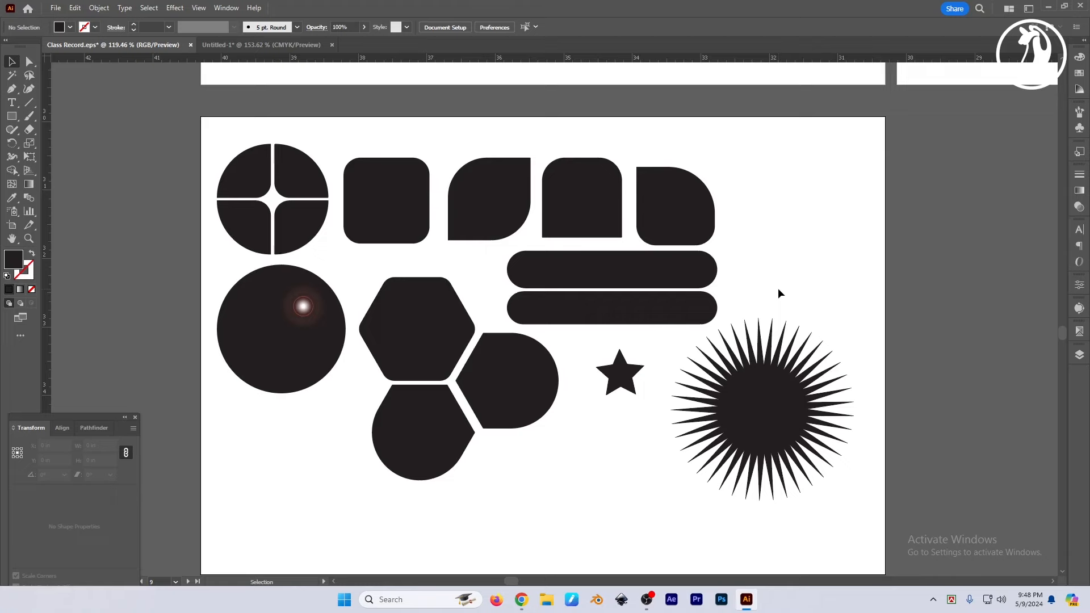
Move the lowest rounded polygon slightly down to widen its gap from the hexagon above, and deselect it
left_click(434, 438)
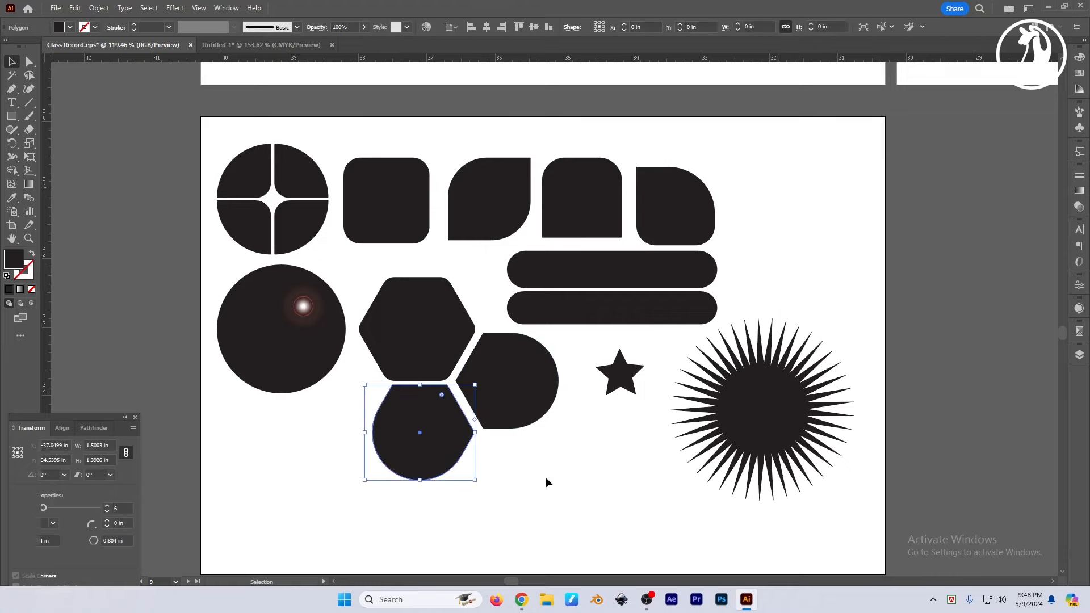
key("shift+Down")
key("shift+Down")
key("shift+Down")
key("shift+Down")
key("shift+Down")
key("shift+Up")
key("shift+Up")
key("shift+Up")
key("shift+Up")
key("shift+Up")
scroll(483, 465, "up", 3)
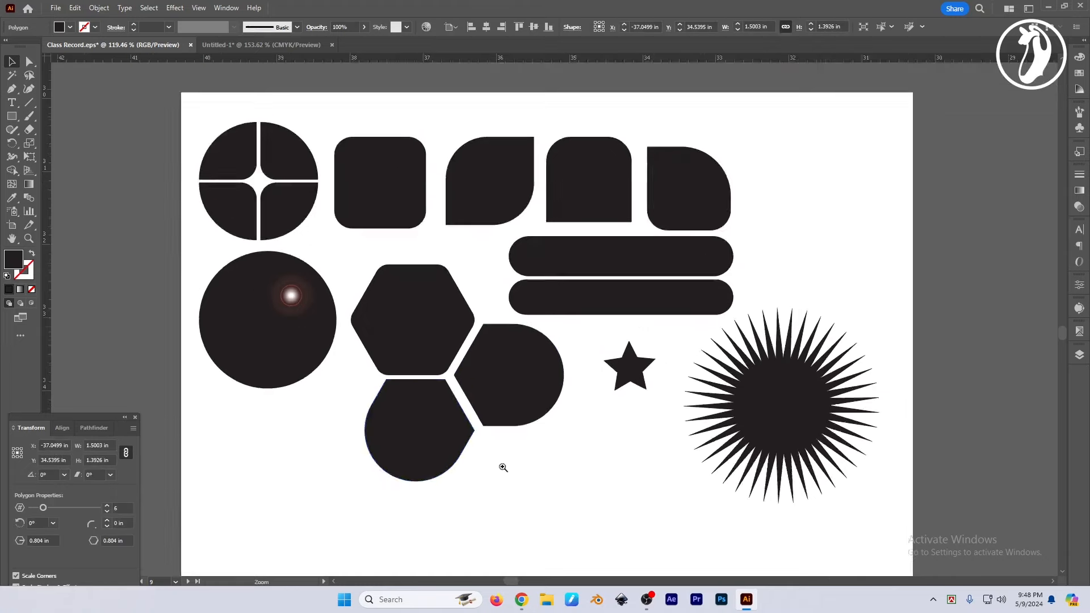
left_click_drag(404, 404, 408, 414)
left_click(548, 454)
scroll(548, 454, "down", 2)
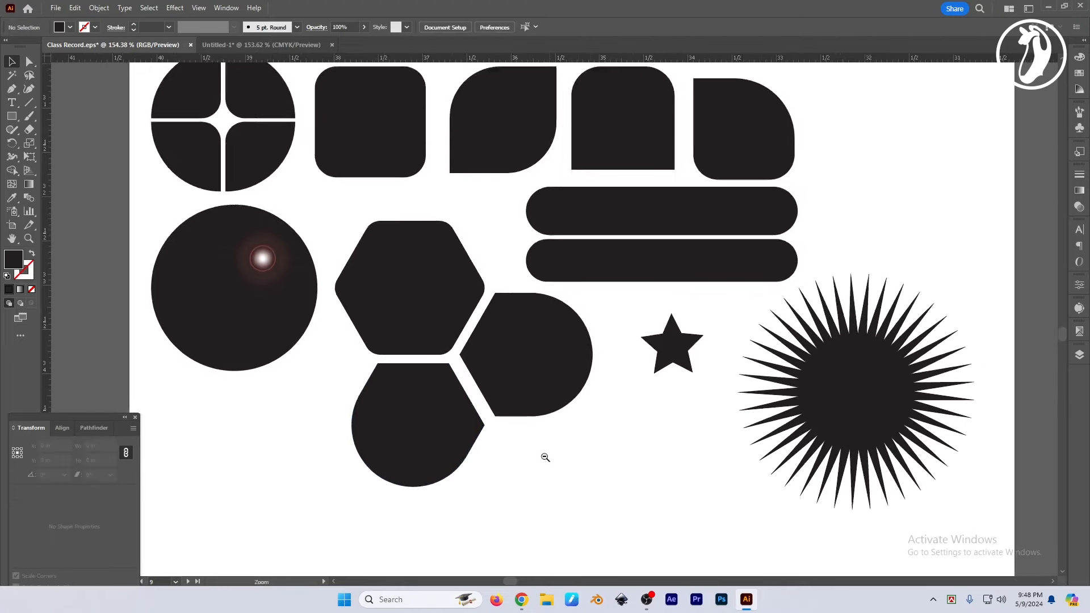
left_click_drag(548, 455, 624, 452)
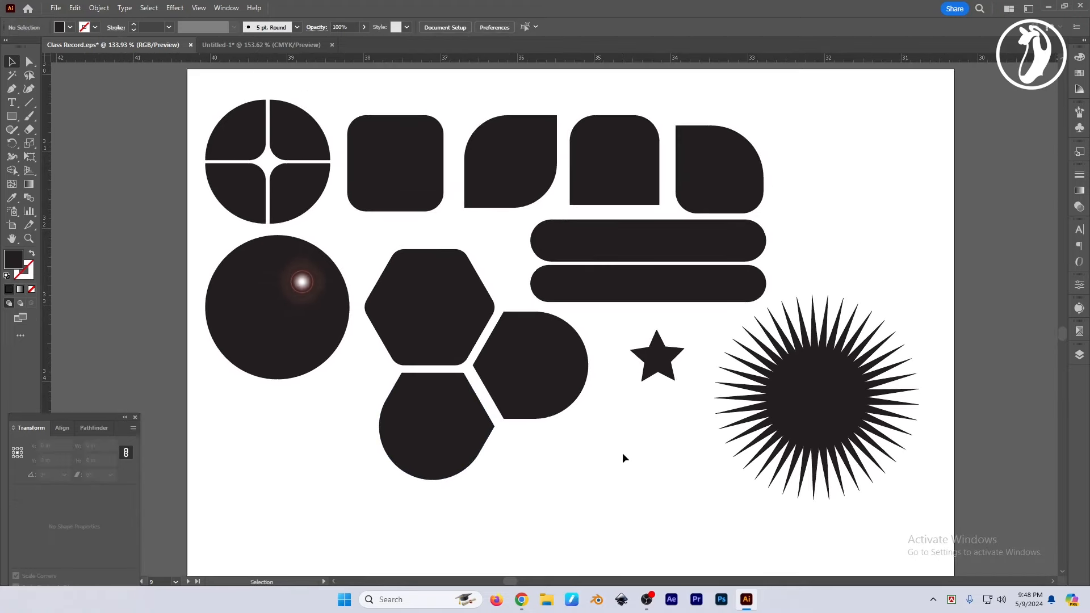